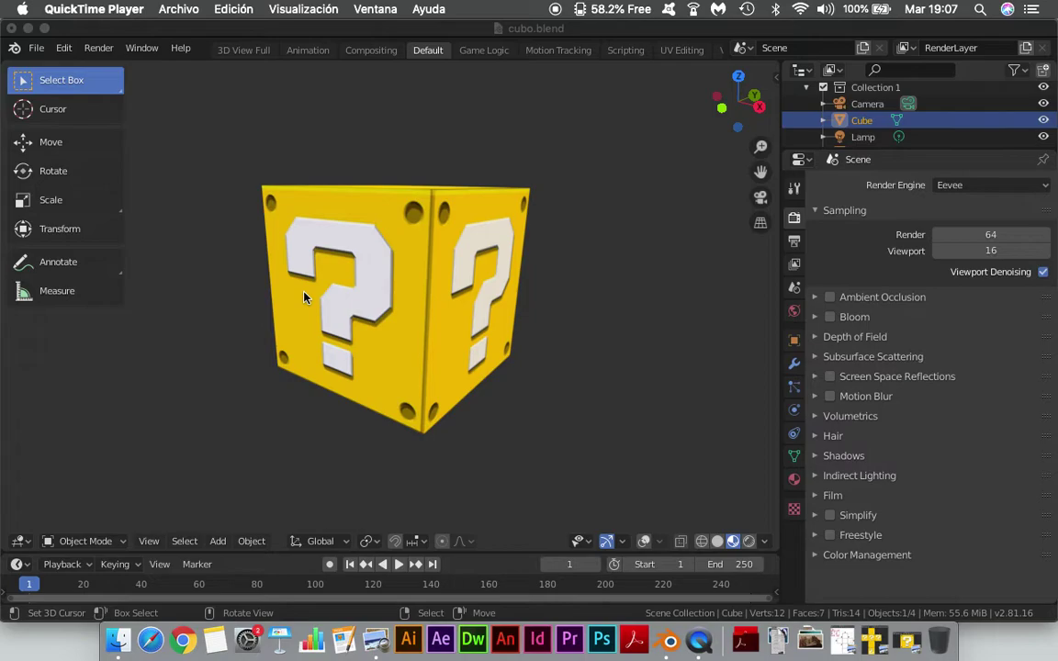
Step: Orbit around the textured question block to inspect two of its faces
{"action": "mouse_move", "coordinate": [417, 300]}
{"action": "middle_mouse_down"}
{"action": "mouse_move", "coordinate": [326, 354]}
{"action": "mouse_move", "coordinate": [509, 354]}
{"action": "mouse_move", "coordinate": [659, 300]}
{"action": "mouse_move", "coordinate": [351, 315]}
{"action": "mouse_move", "coordinate": [455, 300]}
{"action": "mouse_move", "coordinate": [397, 333]}
{"action": "mouse_move", "coordinate": [409, 208]}
{"action": "middle_mouse_up"}
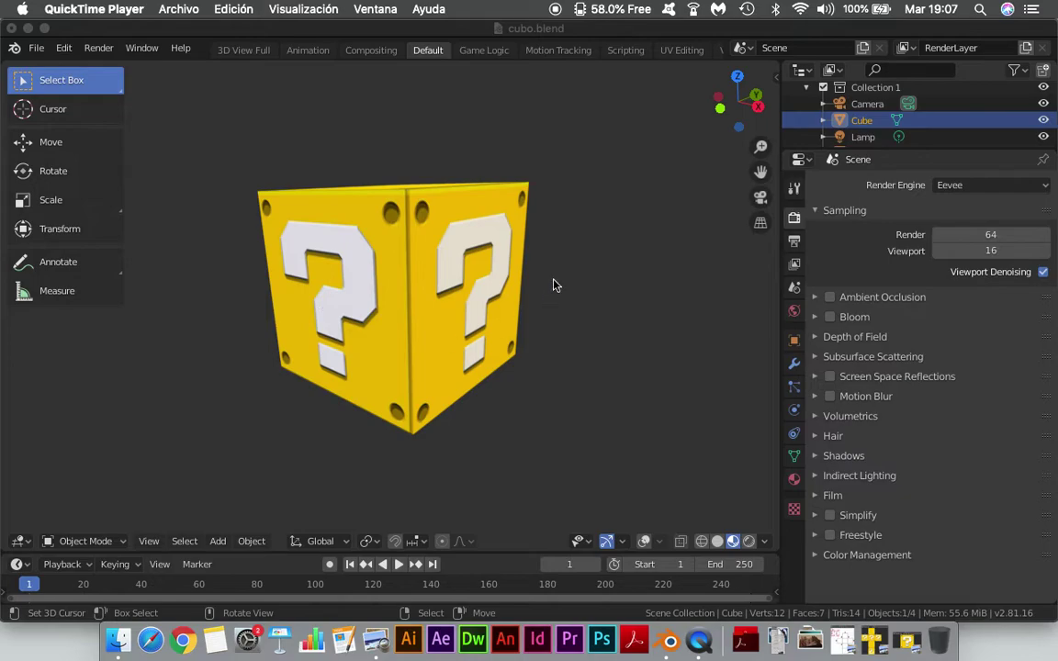
{"action": "mouse_move", "coordinate": [392, 326]}
{"action": "middle_mouse_down"}
{"action": "mouse_move", "coordinate": [503, 319]}
{"action": "mouse_move", "coordinate": [500, 371]}
{"action": "mouse_move", "coordinate": [460, 359]}
{"action": "mouse_move", "coordinate": [236, 161]}
{"action": "mouse_move", "coordinate": [287, 375]}
{"action": "mouse_move", "coordinate": [278, 398]}
{"action": "mouse_move", "coordinate": [324, 317]}
{"action": "mouse_move", "coordinate": [334, 256]}
{"action": "mouse_move", "coordinate": [394, 313]}
{"action": "middle_mouse_up"}
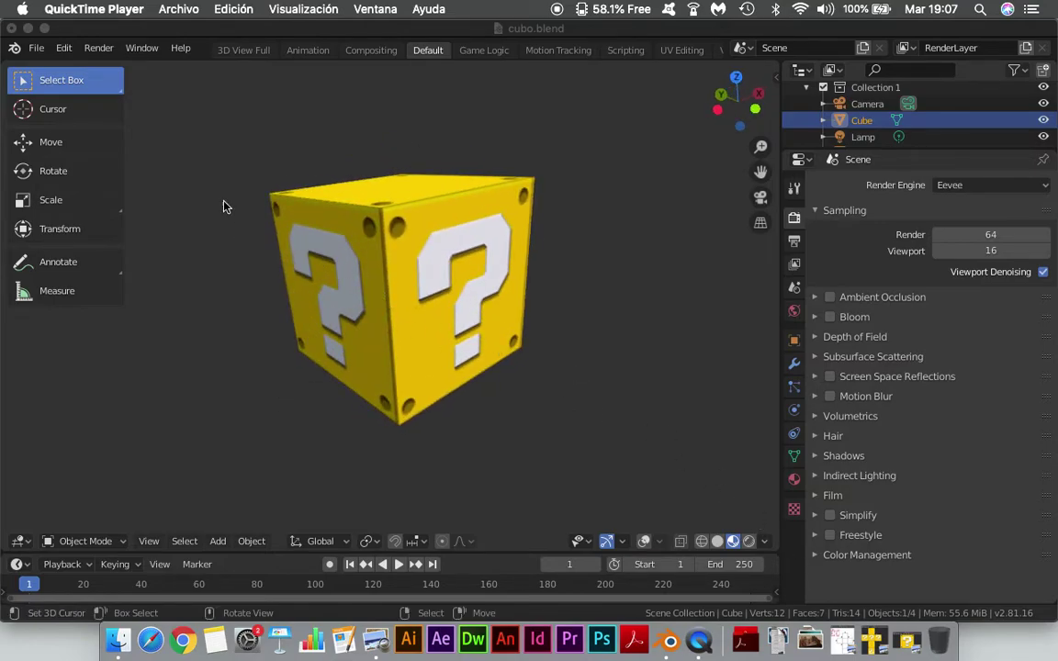
Step: Restore the cube-net image in Preview, widen and reposition its window, then minimize it
{"action": "left_click", "coordinate": [843, 642]}
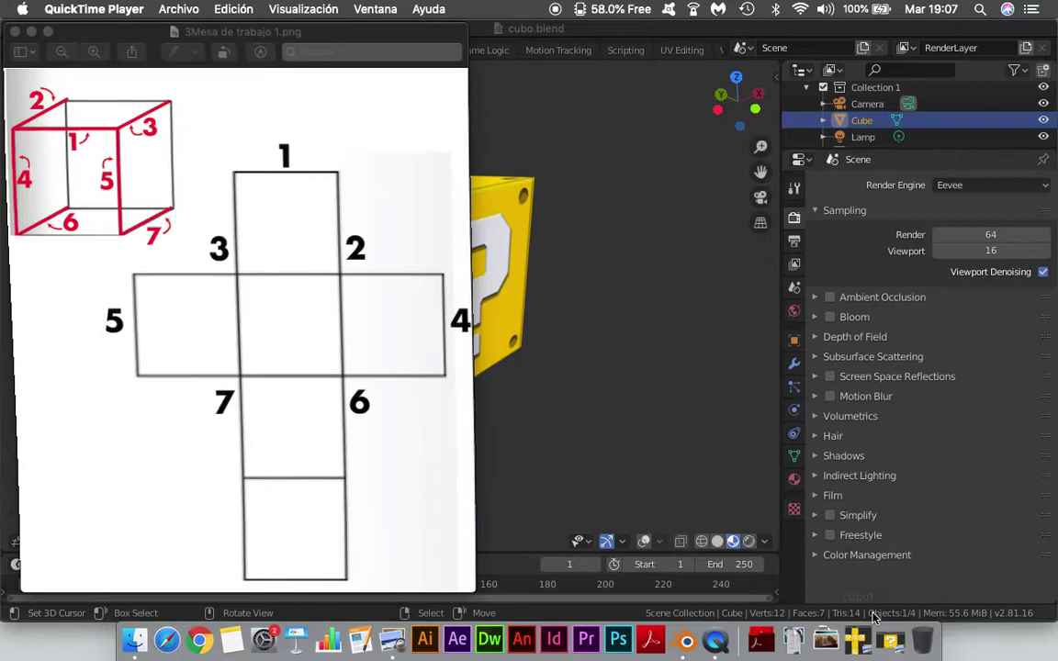
{"action": "left_click_drag", "start_coordinate": [135, 34], "coordinate": [143, 31]}
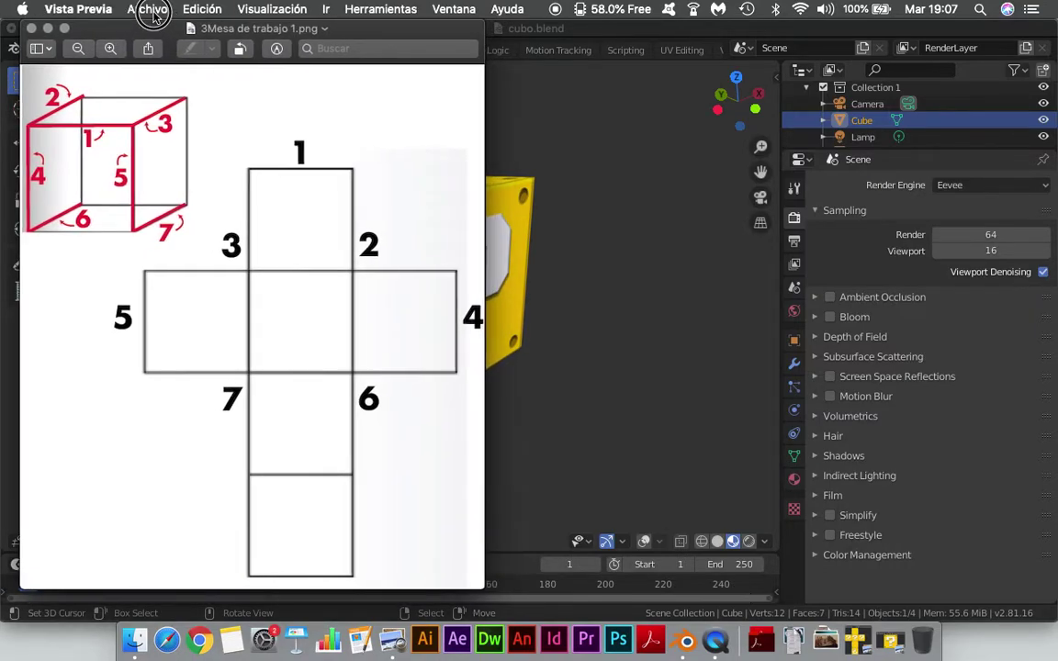
{"action": "left_click", "coordinate": [478, 417]}
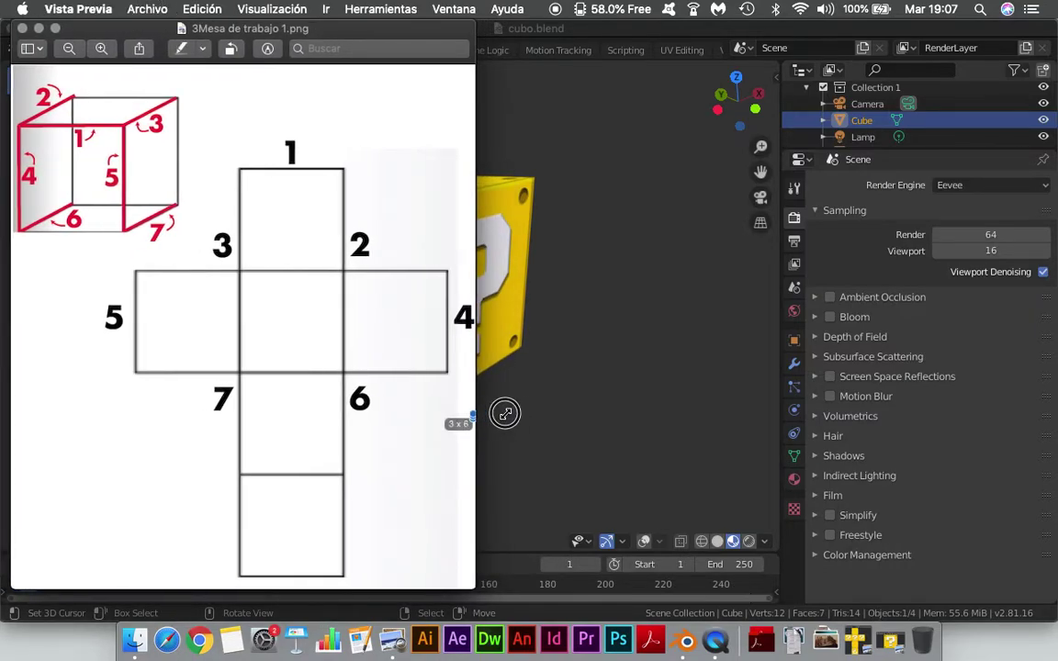
{"action": "left_click_drag", "start_coordinate": [481, 387], "coordinate": [1027, 384]}
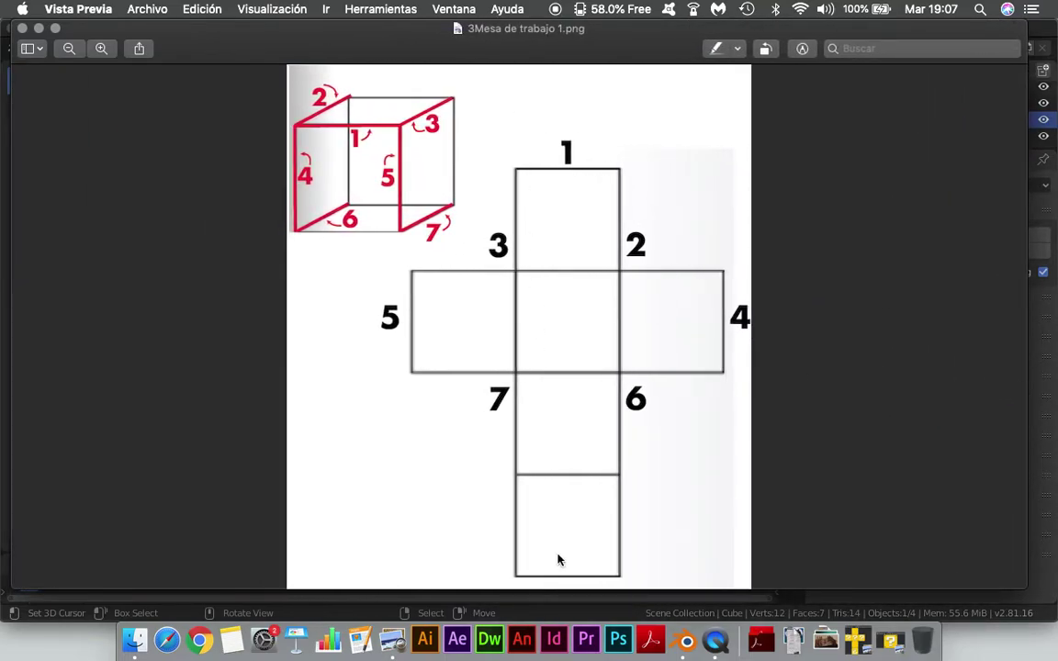
{"action": "mouse_move", "coordinate": [432, 29]}
{"action": "left_mouse_down"}
{"action": "mouse_move", "coordinate": [425, 368]}
{"action": "mouse_move", "coordinate": [422, 6]}
{"action": "left_mouse_up"}
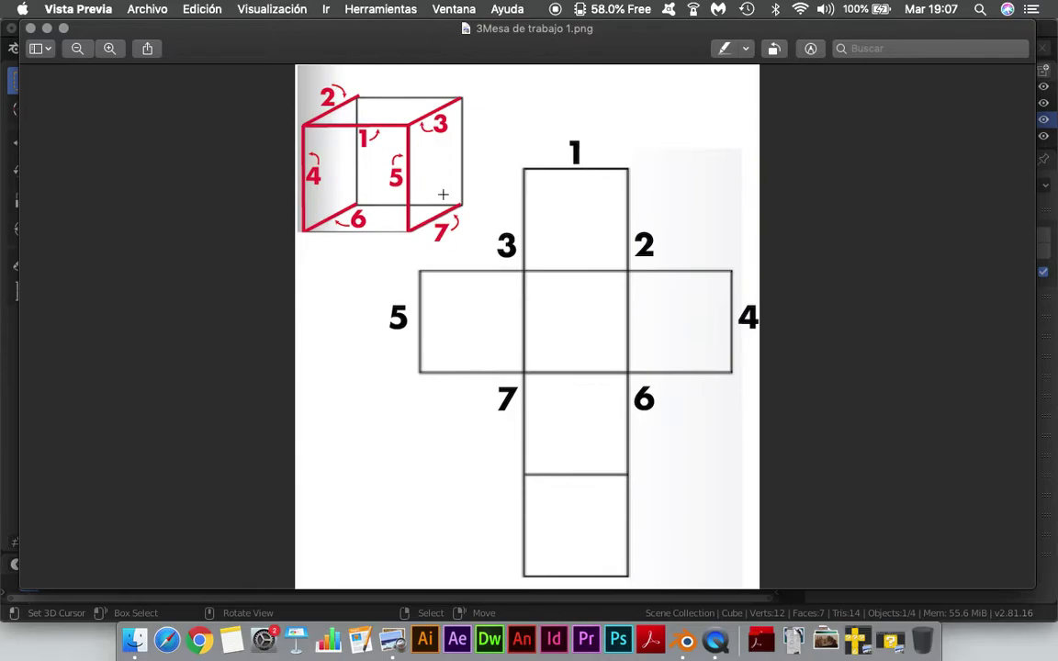
{"action": "double_click", "coordinate": [435, 59]}
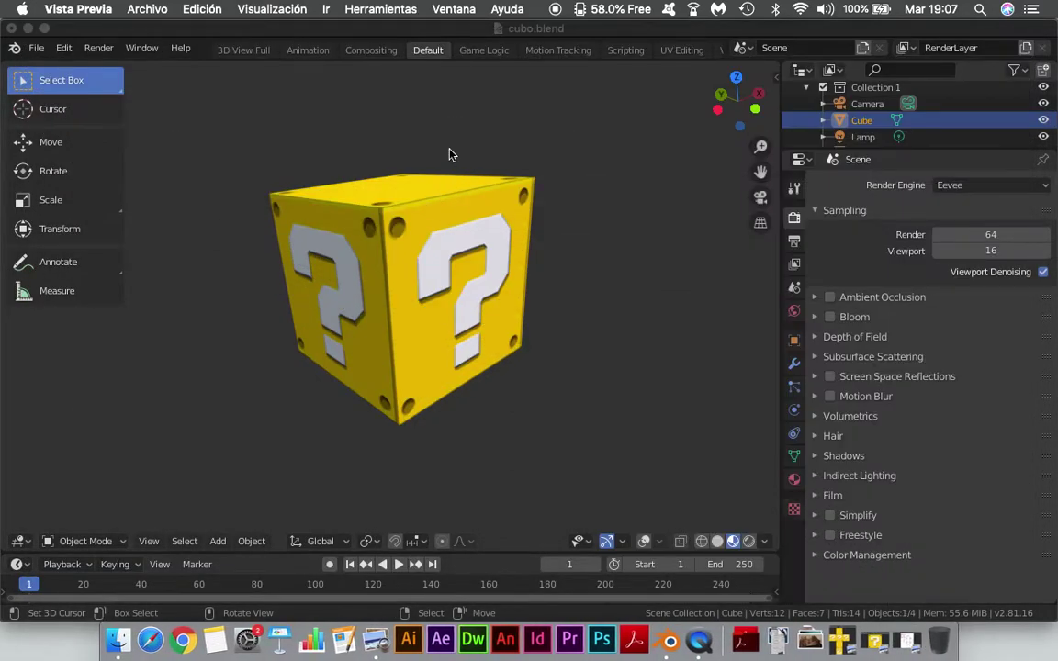
{"action": "middle_click_drag", "start_coordinate": [345, 210], "coordinate": [391, 246]}
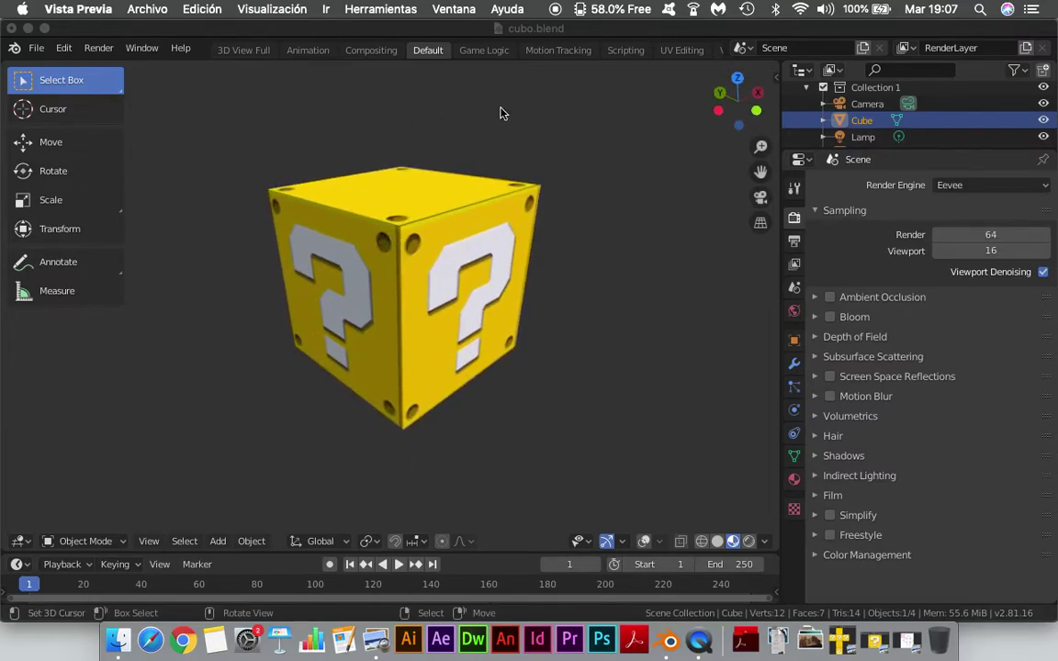
{"action": "scroll", "coordinate": [469, 241], "scroll_direction": "down", "scroll_amount": 1}
{"action": "scroll", "coordinate": [469, 242], "scroll_direction": "down", "scroll_amount": 1}
{"action": "scroll", "coordinate": [519, 354], "scroll_direction": "down", "scroll_amount": 1}
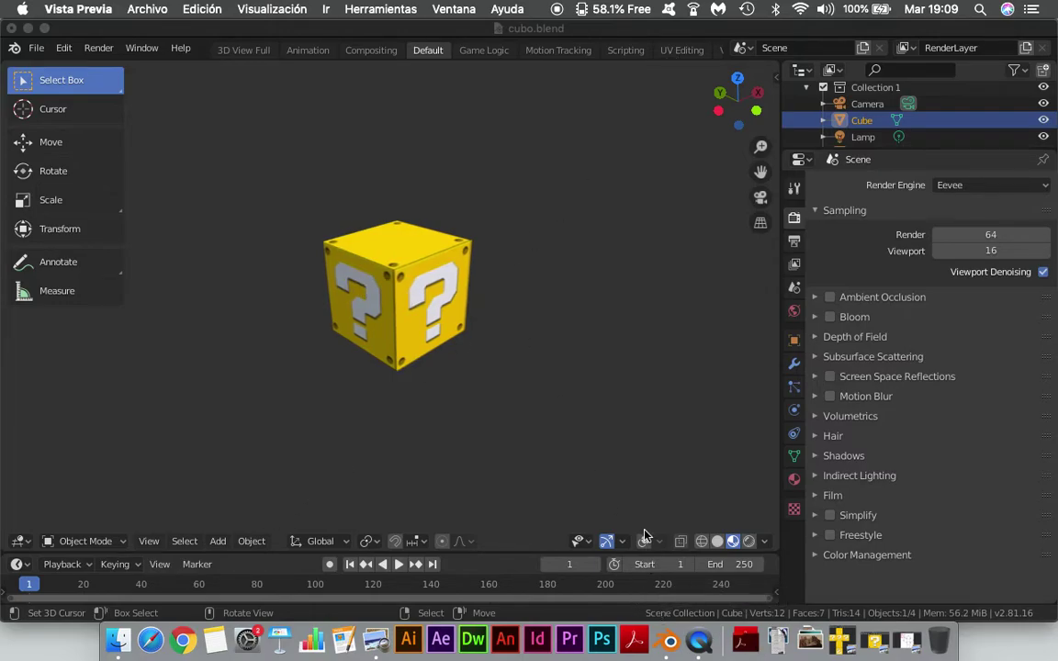
Step: Show the grid, axes and camera overlays and put the cube into Edit Mode
{"action": "left_click", "coordinate": [580, 480]}
{"action": "key", "text": "Tab"}
{"action": "key", "text": "Tab"}
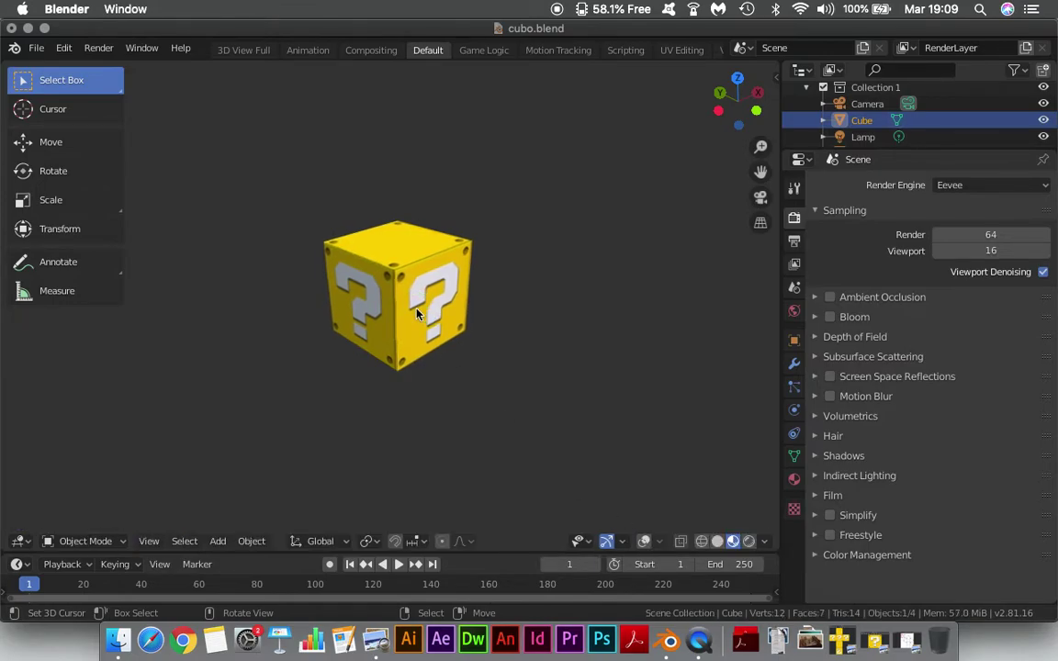
{"action": "left_click", "coordinate": [643, 541]}
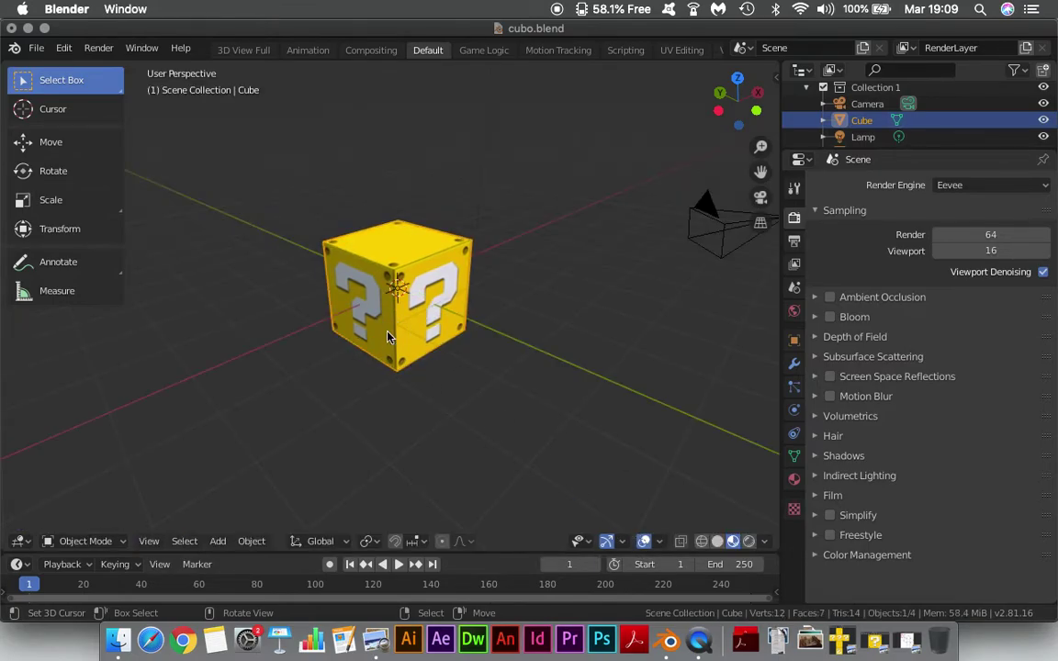
{"action": "key", "text": "Tab"}
Step: Orbit around the cube, check the UV menu, and switch to Front view
{"action": "scroll", "coordinate": [370, 292], "scroll_direction": "up", "scroll_amount": 3}
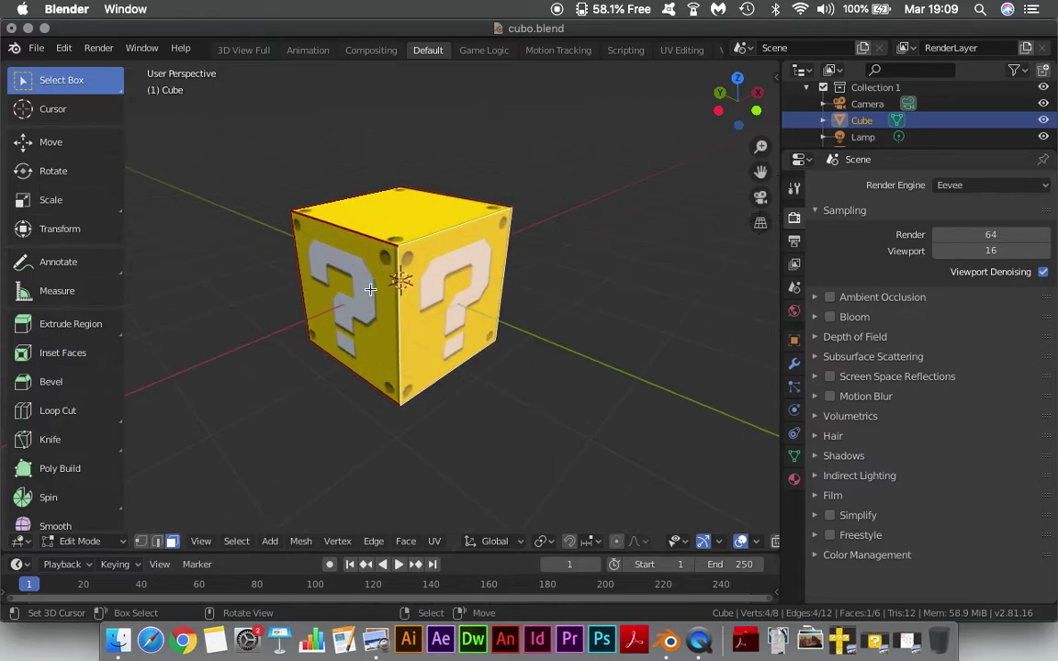
{"action": "middle_click_drag", "start_coordinate": [395, 276], "coordinate": [400, 281]}
{"action": "middle_click_drag", "start_coordinate": [432, 523], "coordinate": [441, 537]}
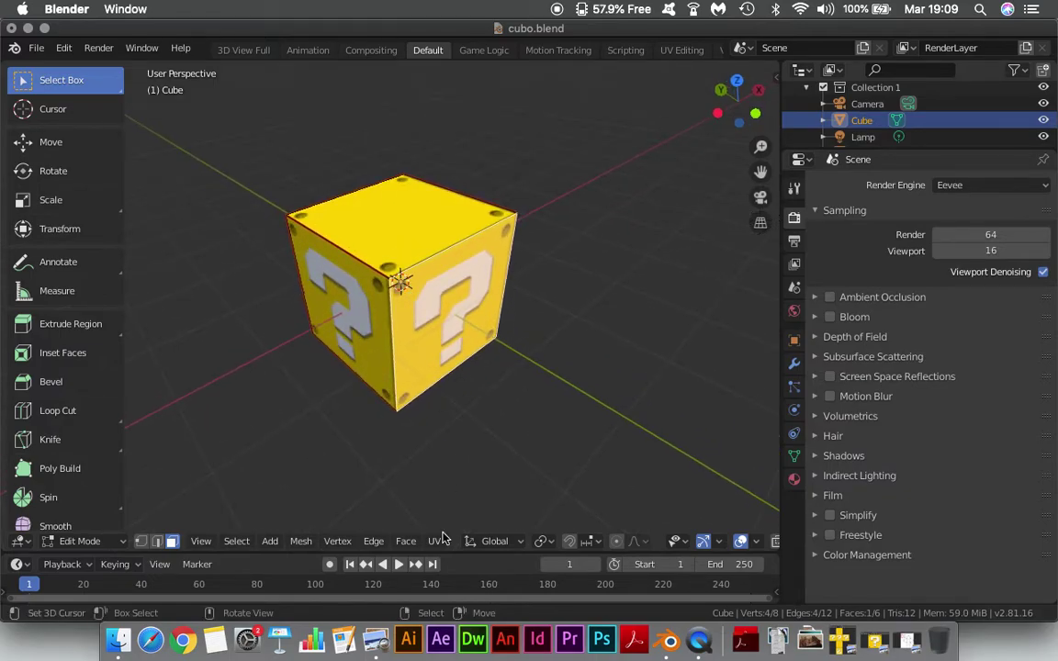
{"action": "left_click", "coordinate": [439, 543]}
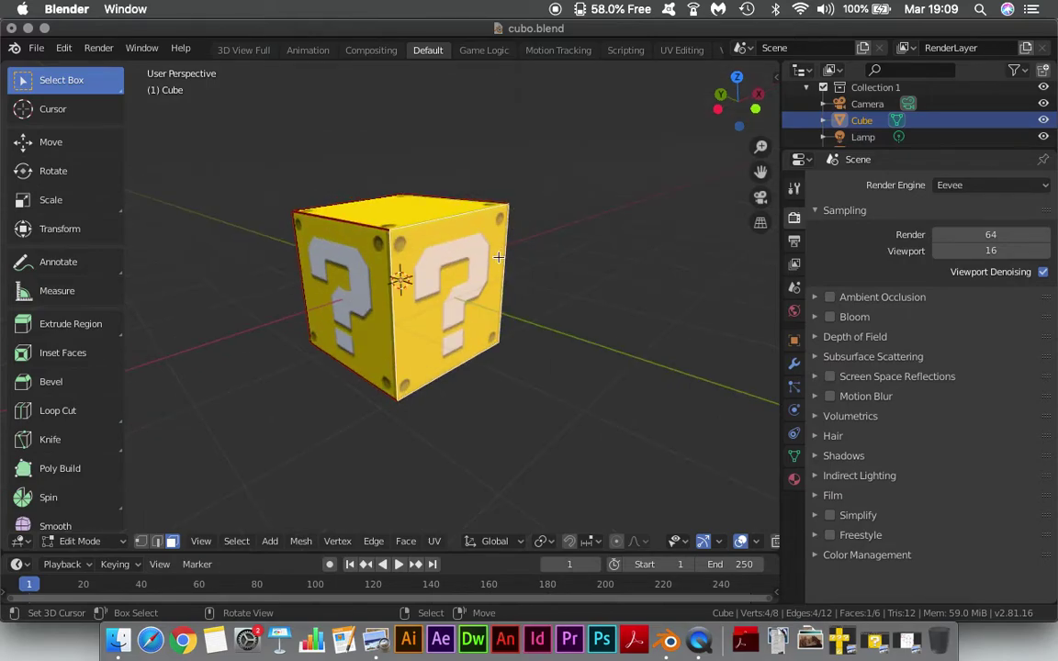
{"action": "key", "text": "KP_1"}
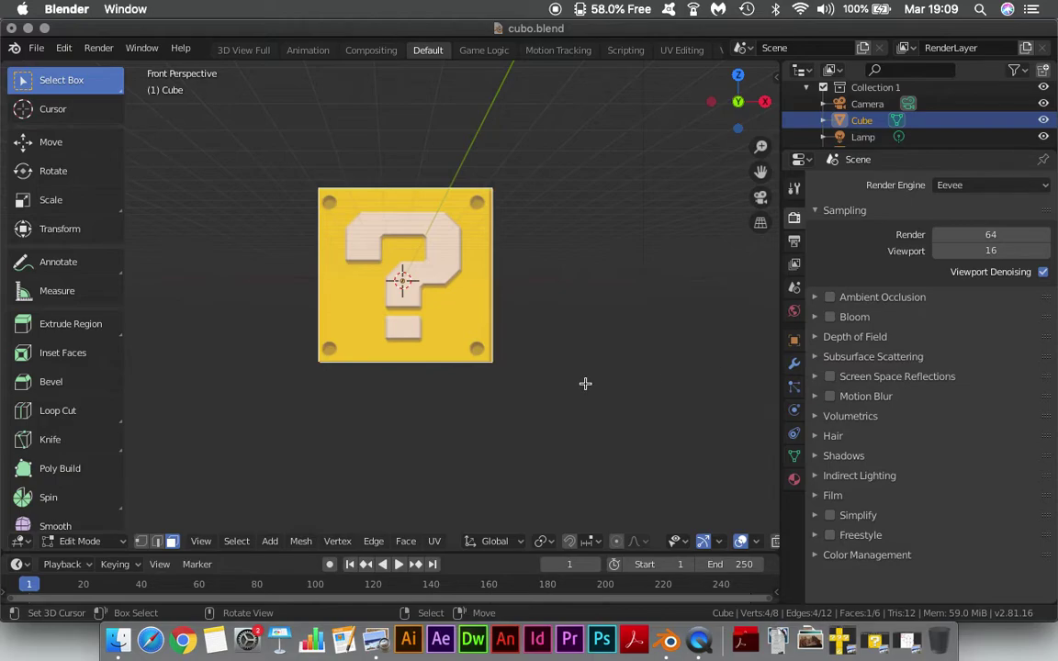
Step: Unwrap the cube's UVs from the UV menu
{"action": "left_click", "coordinate": [437, 541]}
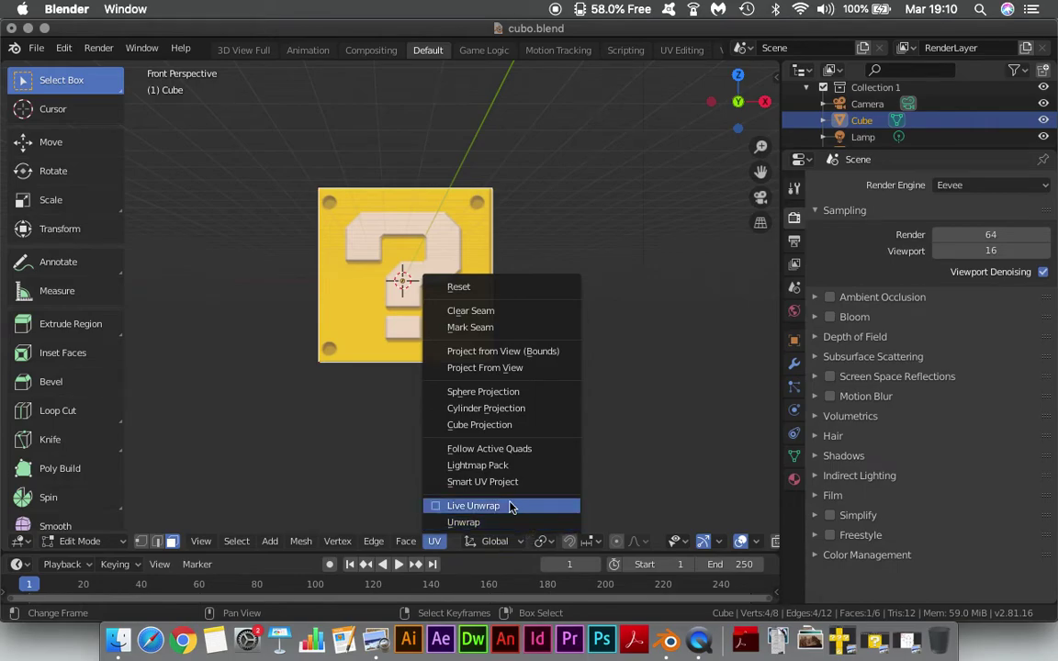
{"action": "mouse_move", "coordinate": [463, 521]}
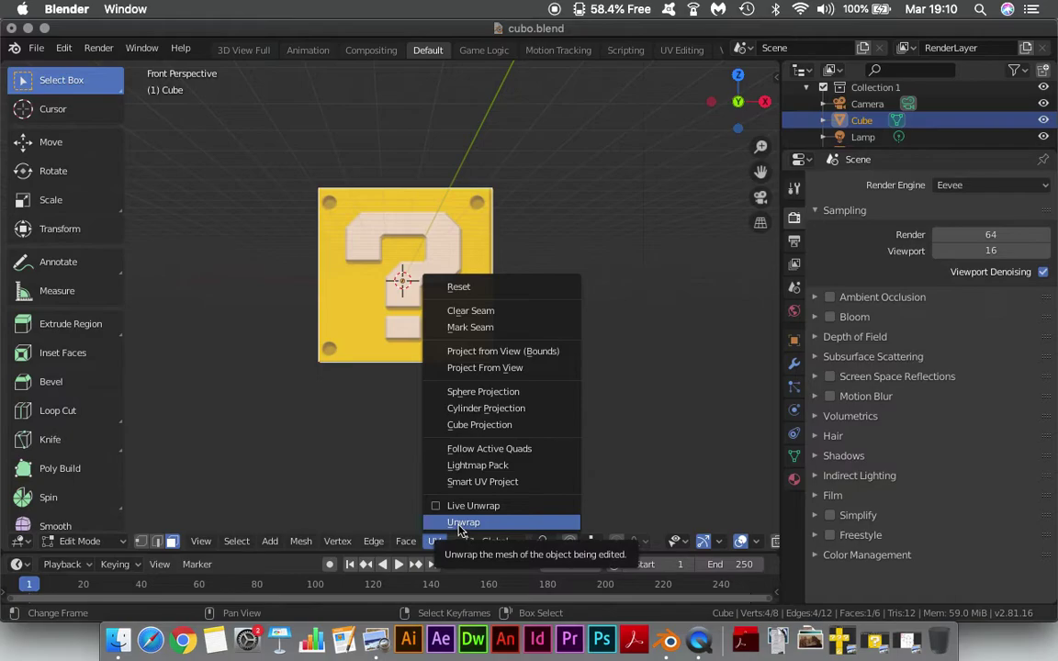
{"action": "left_click", "coordinate": [462, 523]}
Step: Minimize Blender to view the cube-net image in Preview, then return to cubo.blend
{"action": "key", "text": "super+m"}
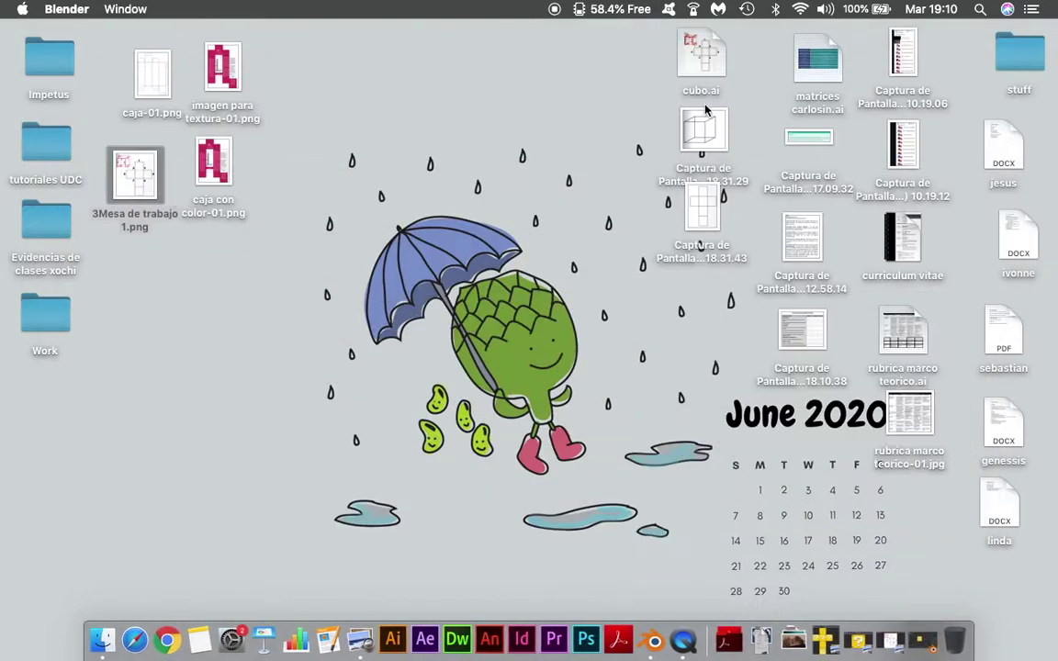
{"action": "left_click", "coordinate": [889, 640]}
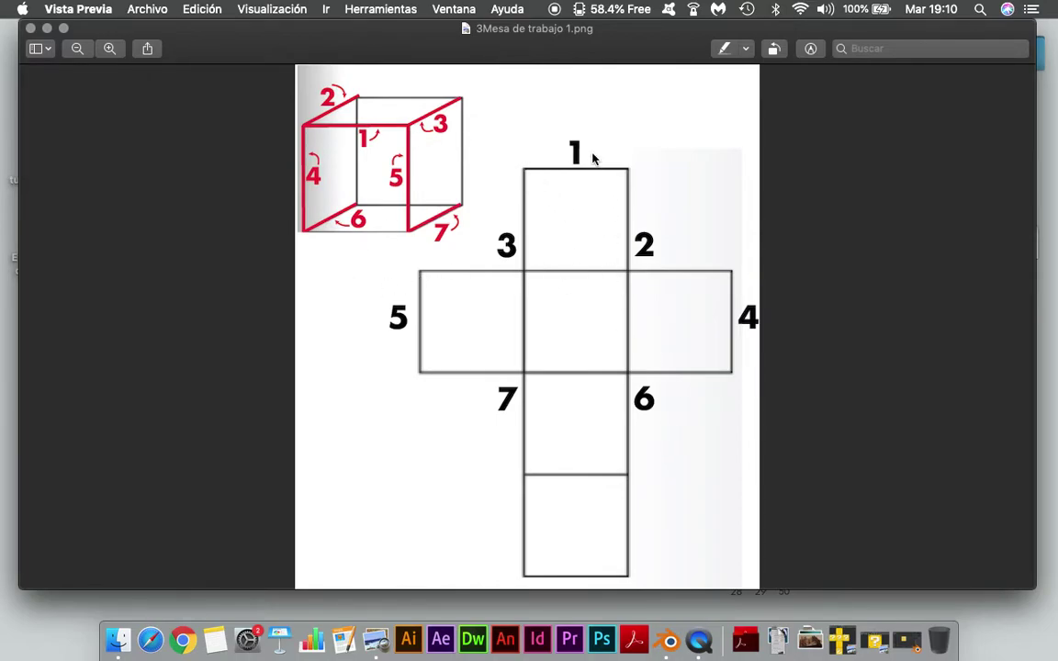
{"action": "left_click", "coordinate": [912, 654]}
{"action": "left_click", "coordinate": [35, 47]}
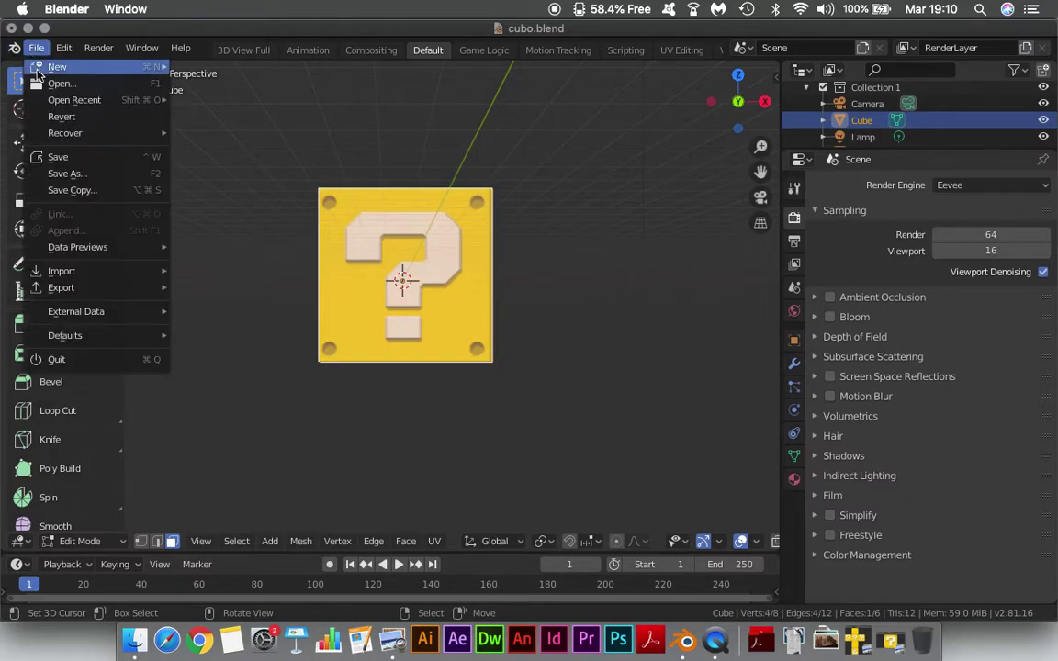
Step: Start a new General file, saving changes to cubo.blend, and zoom and orbit around the default cube
{"action": "mouse_move", "coordinate": [57, 67]}
{"action": "left_click", "coordinate": [198, 67]}
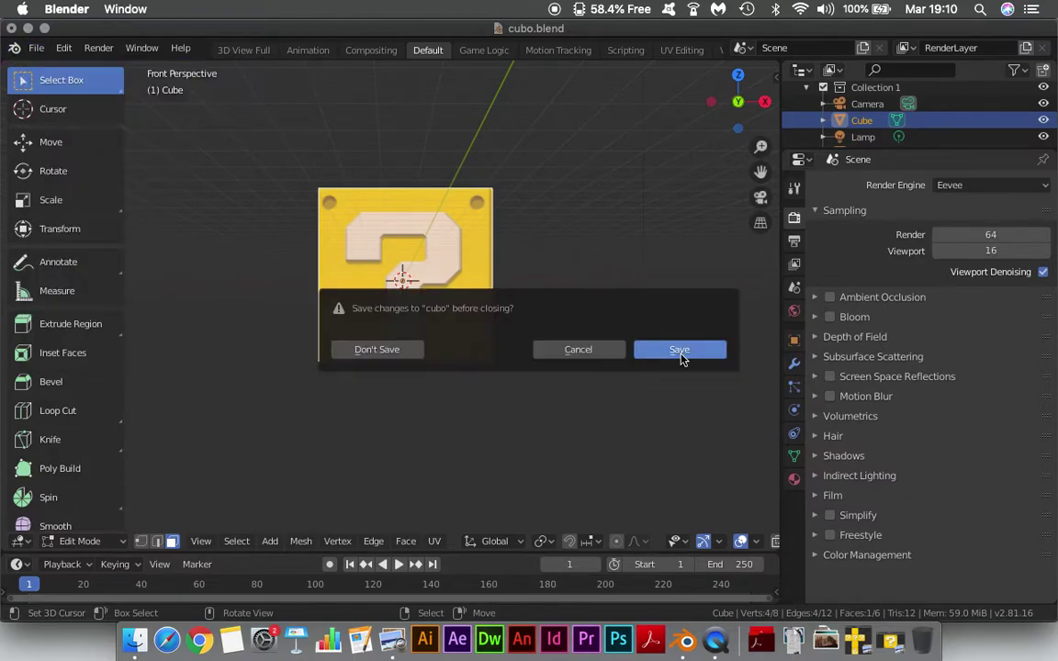
{"action": "left_click", "coordinate": [371, 354]}
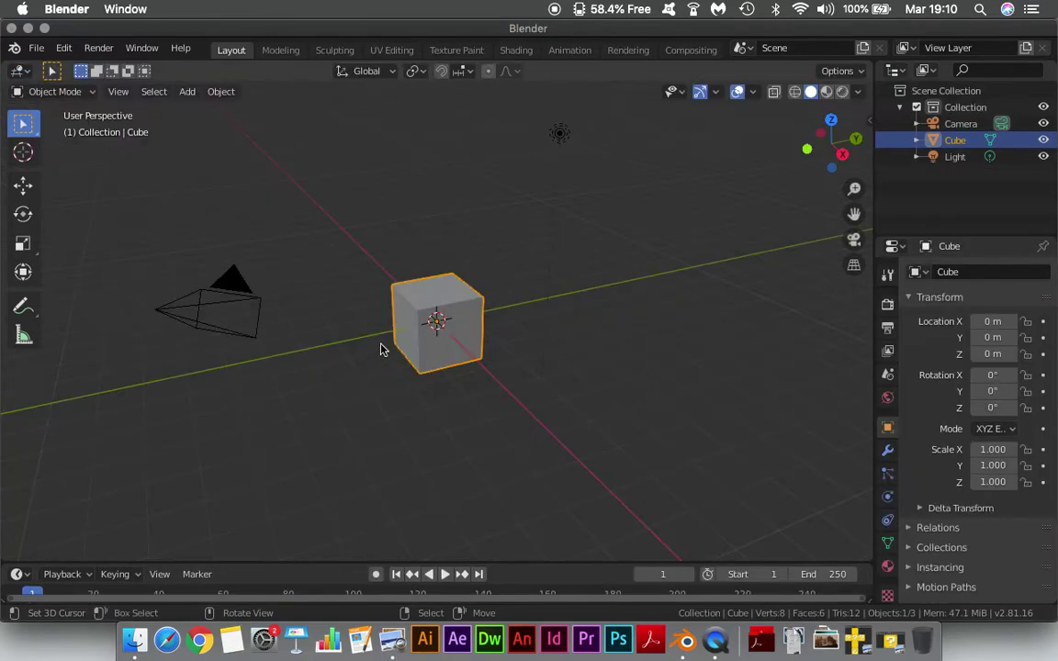
{"action": "scroll", "coordinate": [397, 334], "scroll_direction": "up", "scroll_amount": 1}
{"action": "scroll", "coordinate": [400, 333], "scroll_direction": "up", "scroll_amount": 2}
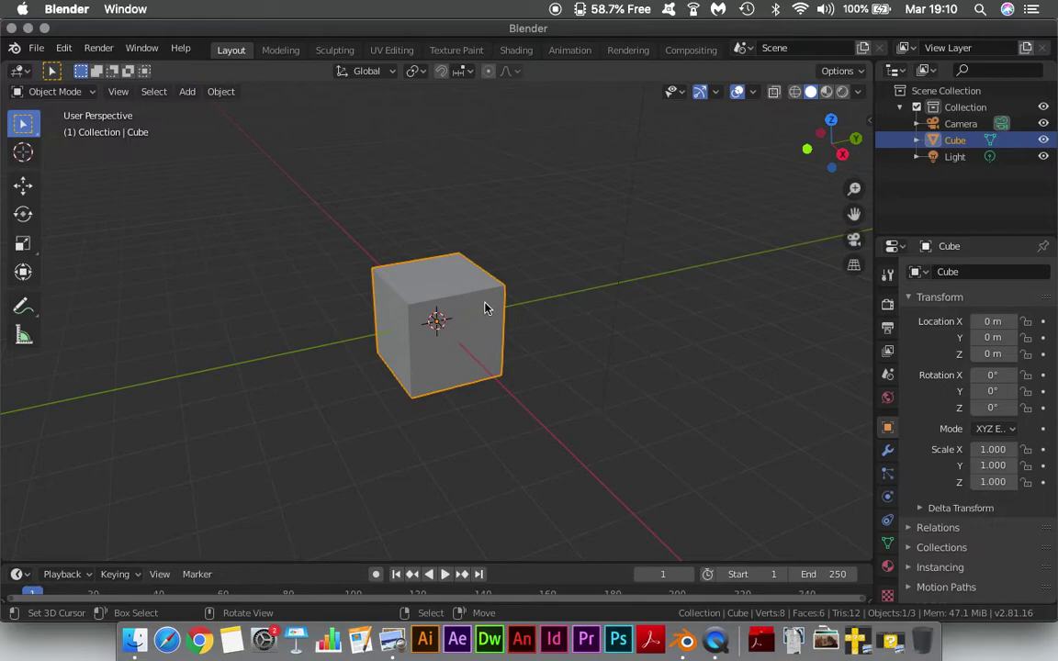
{"action": "mouse_move", "coordinate": [538, 314]}
{"action": "middle_mouse_down"}
{"action": "mouse_move", "coordinate": [570, 276]}
{"action": "mouse_move", "coordinate": [519, 333]}
{"action": "mouse_move", "coordinate": [321, 193]}
{"action": "middle_mouse_up"}
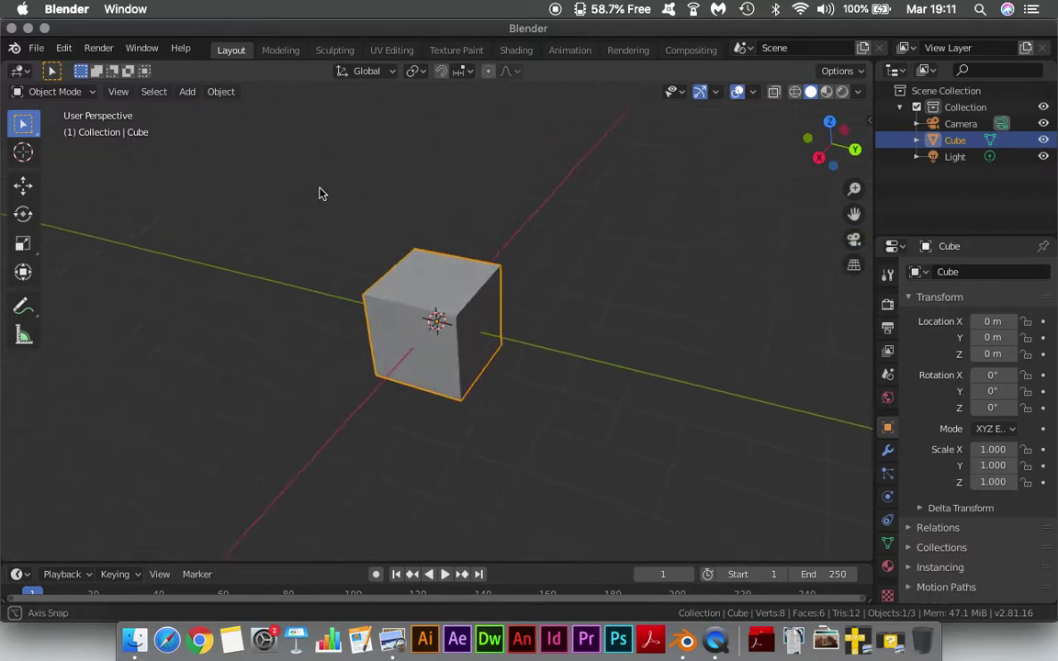
Step: Place the cube-net image on the right and a narrowed Blender window on the left
{"action": "left_click", "coordinate": [388, 635]}
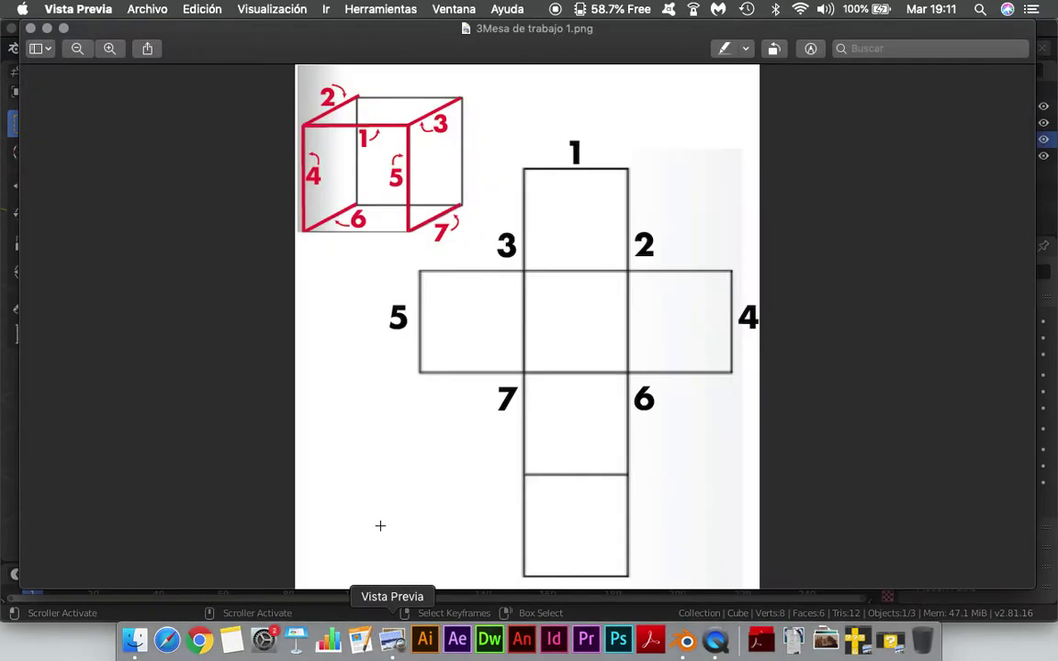
{"action": "left_click_drag", "start_coordinate": [21, 259], "coordinate": [578, 217]}
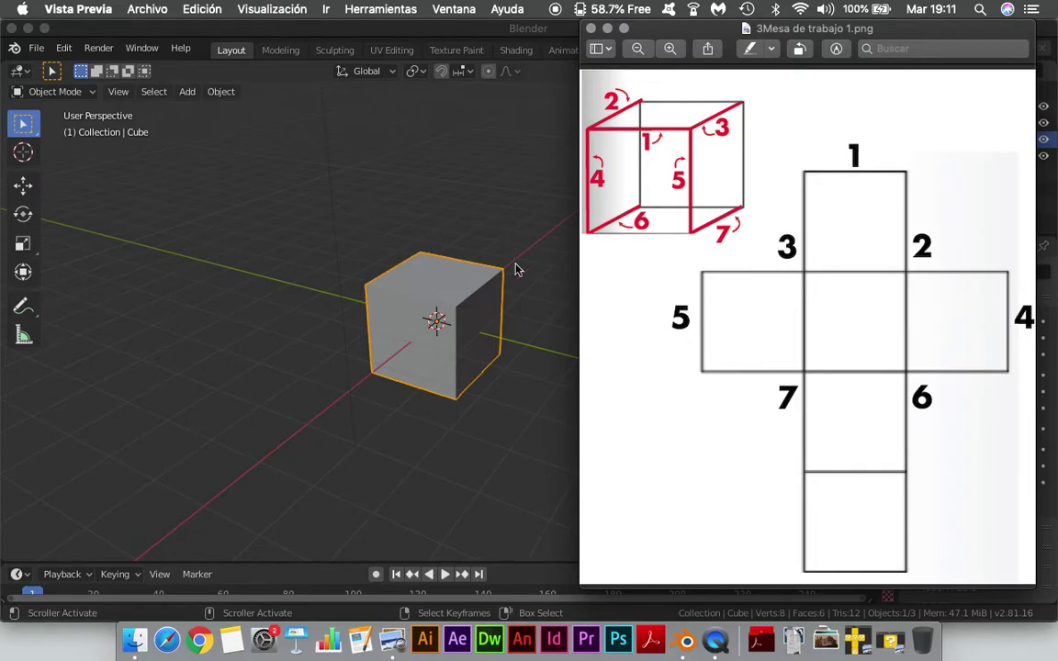
{"action": "left_click", "coordinate": [500, 218]}
{"action": "mouse_move", "coordinate": [951, 242]}
{"action": "left_mouse_down"}
{"action": "mouse_move", "coordinate": [652, 260]}
{"action": "mouse_move", "coordinate": [692, 252]}
{"action": "left_mouse_up"}
{"action": "left_click", "coordinate": [880, 279]}
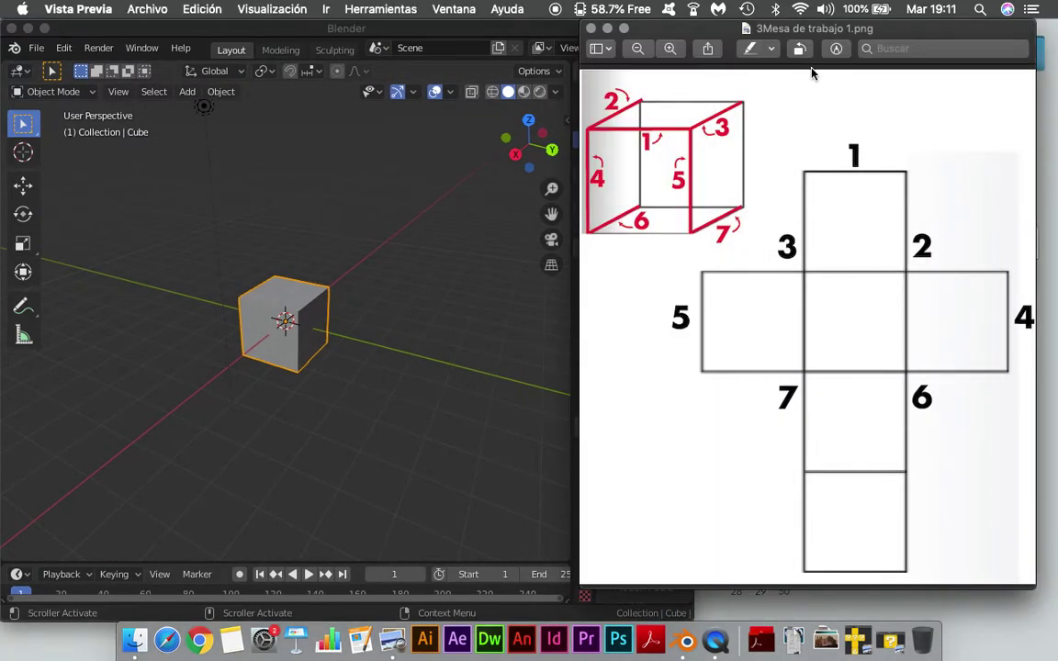
{"action": "left_click_drag", "start_coordinate": [784, 35], "coordinate": [852, 35]}
{"action": "left_click", "coordinate": [424, 214]}
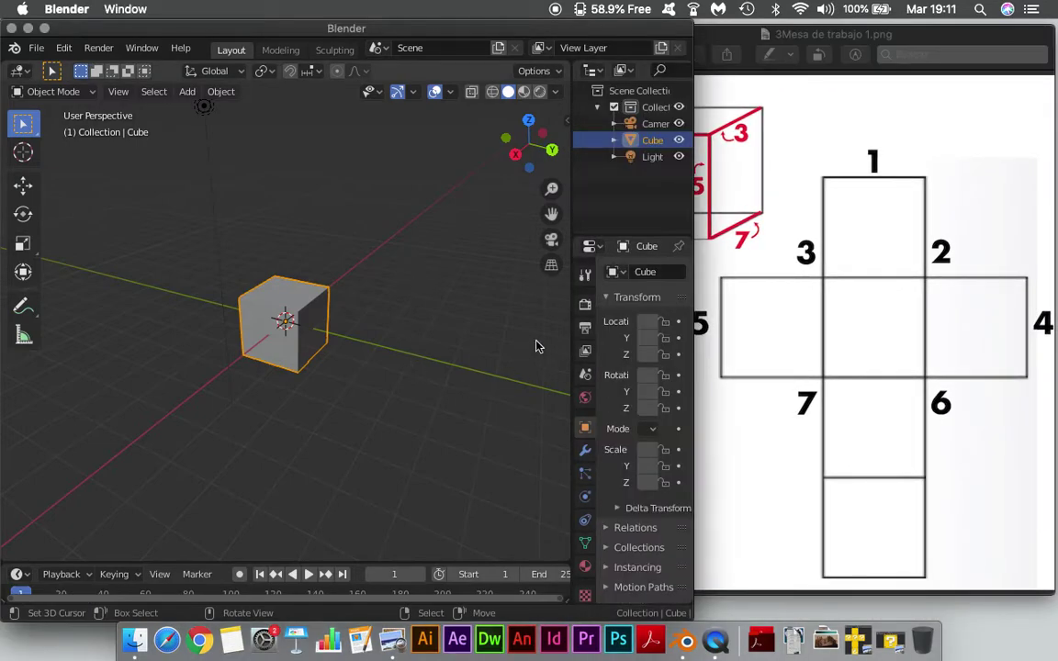
{"action": "left_click_drag", "start_coordinate": [571, 285], "coordinate": [668, 276]}
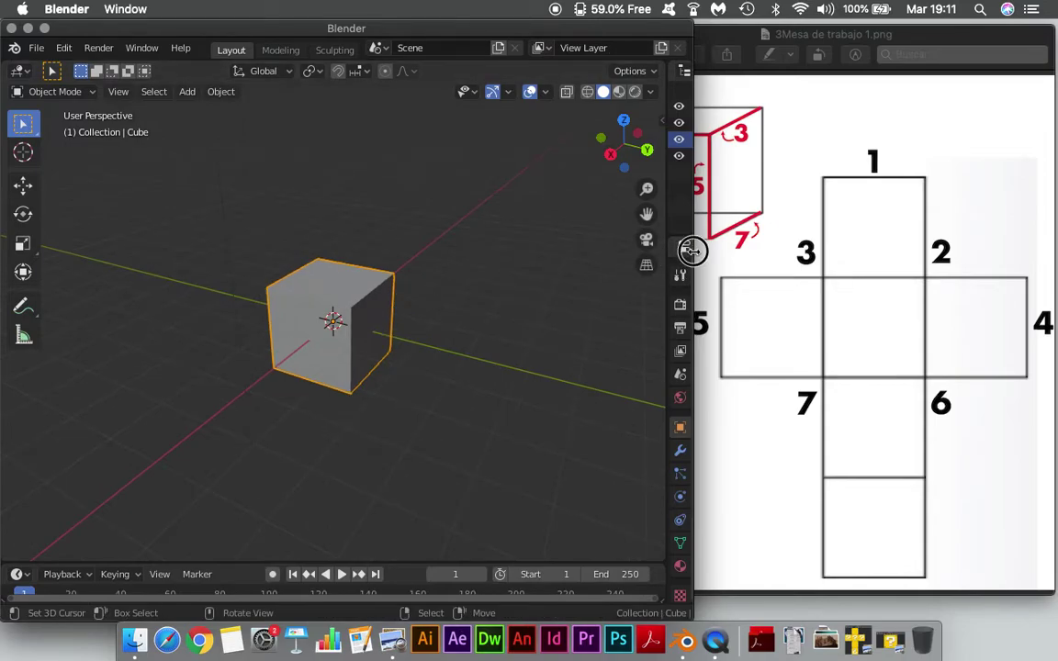
{"action": "left_click_drag", "start_coordinate": [691, 243], "coordinate": [594, 241]}
{"action": "scroll", "coordinate": [266, 355], "scroll_direction": "up", "scroll_amount": 1}
{"action": "scroll", "coordinate": [269, 361], "scroll_direction": "up", "scroll_amount": 2}
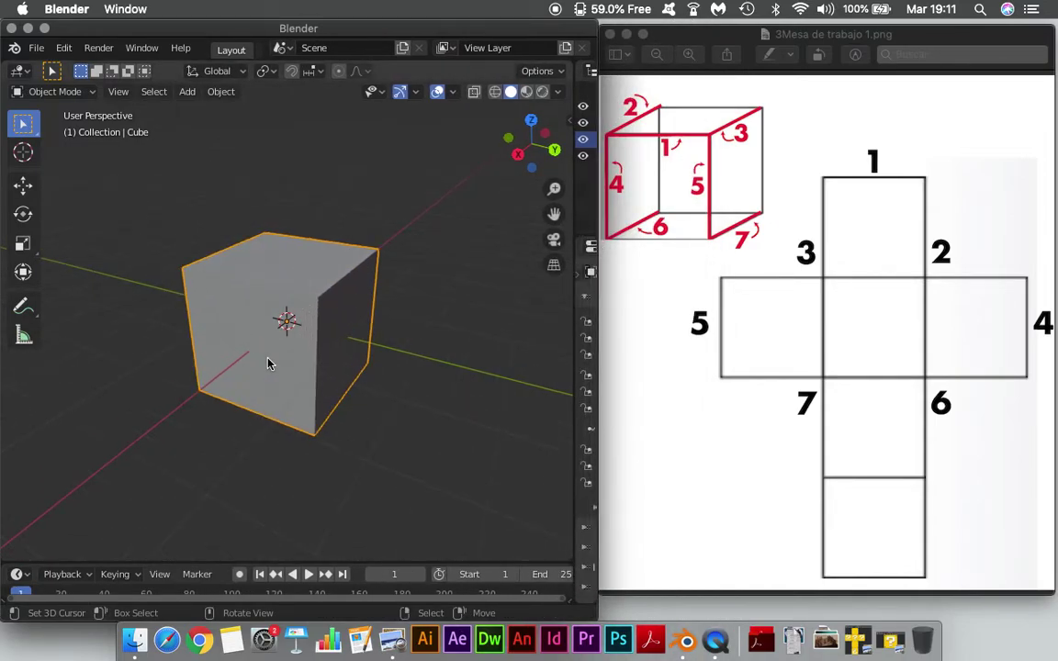
Step: Put the default cube into Edit Mode and select its top front edge
{"action": "scroll", "coordinate": [271, 363], "scroll_direction": "up", "scroll_amount": 2}
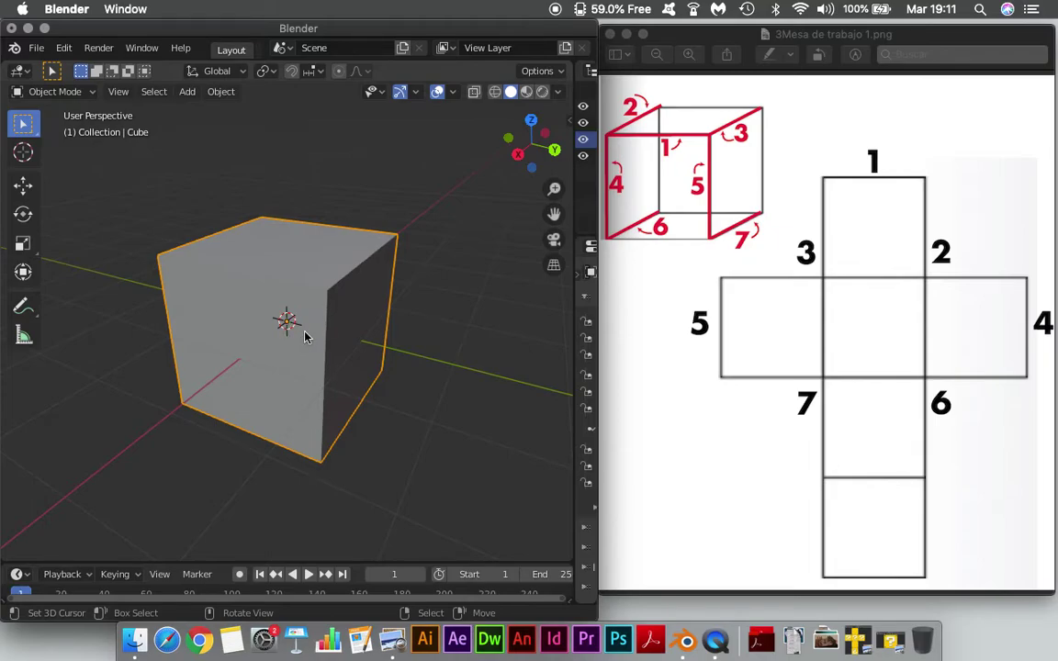
{"action": "key", "text": "Tab"}
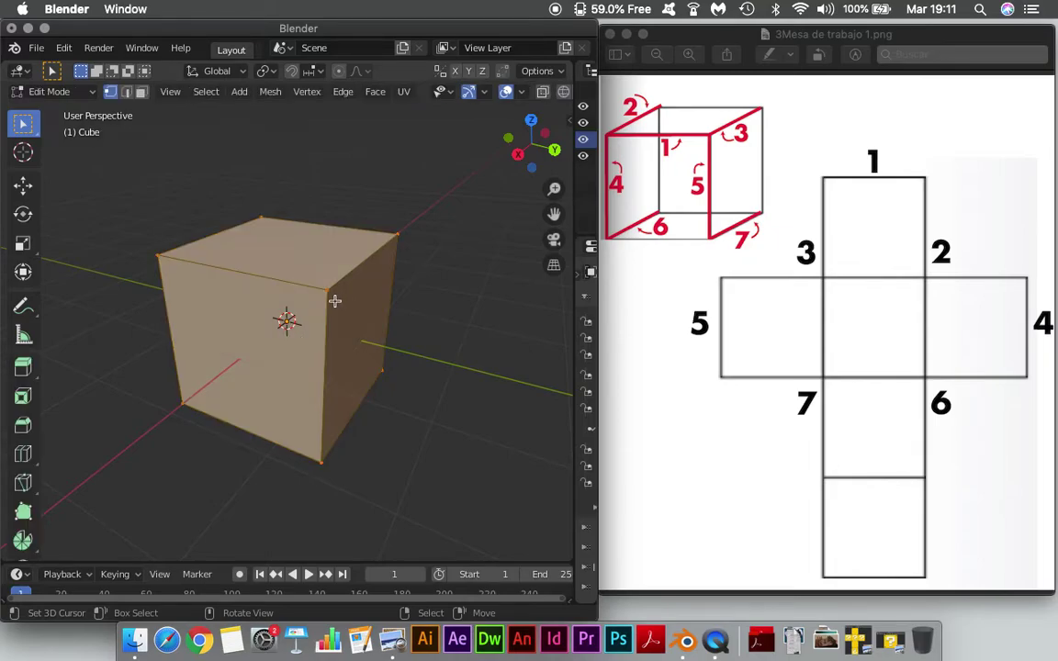
{"action": "left_click", "coordinate": [326, 285]}
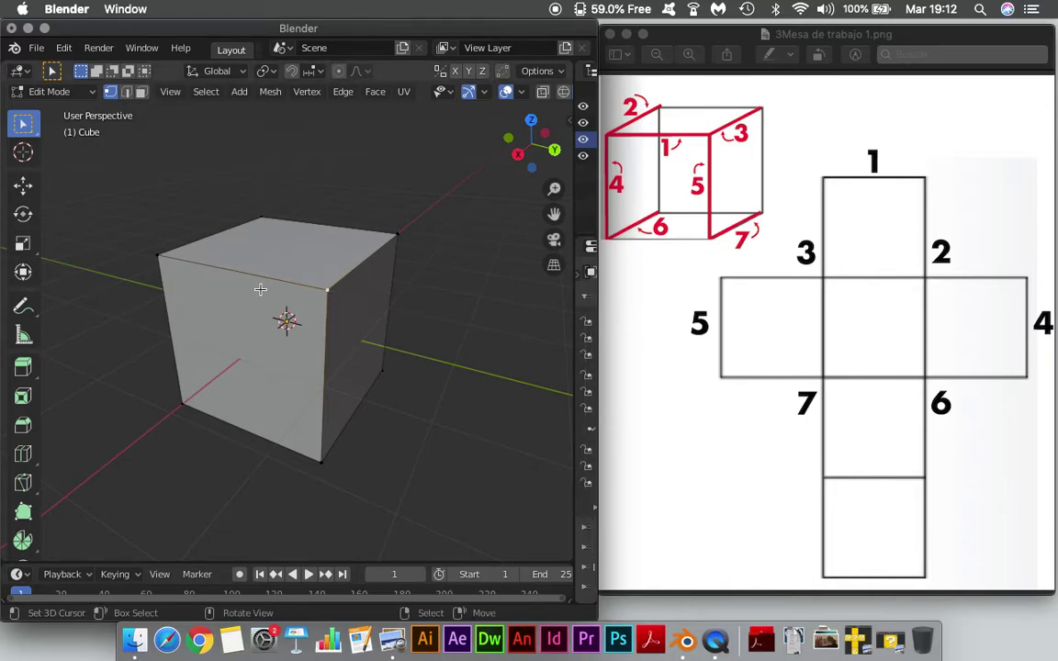
{"action": "mouse_move", "coordinate": [265, 298]}
{"action": "middle_mouse_down"}
{"action": "mouse_move", "coordinate": [234, 314]}
{"action": "mouse_move", "coordinate": [220, 269]}
{"action": "middle_mouse_up"}
Step: In Edge select mode, select the front top, front vertical and lower right vertical edges
{"action": "left_click", "coordinate": [125, 92]}
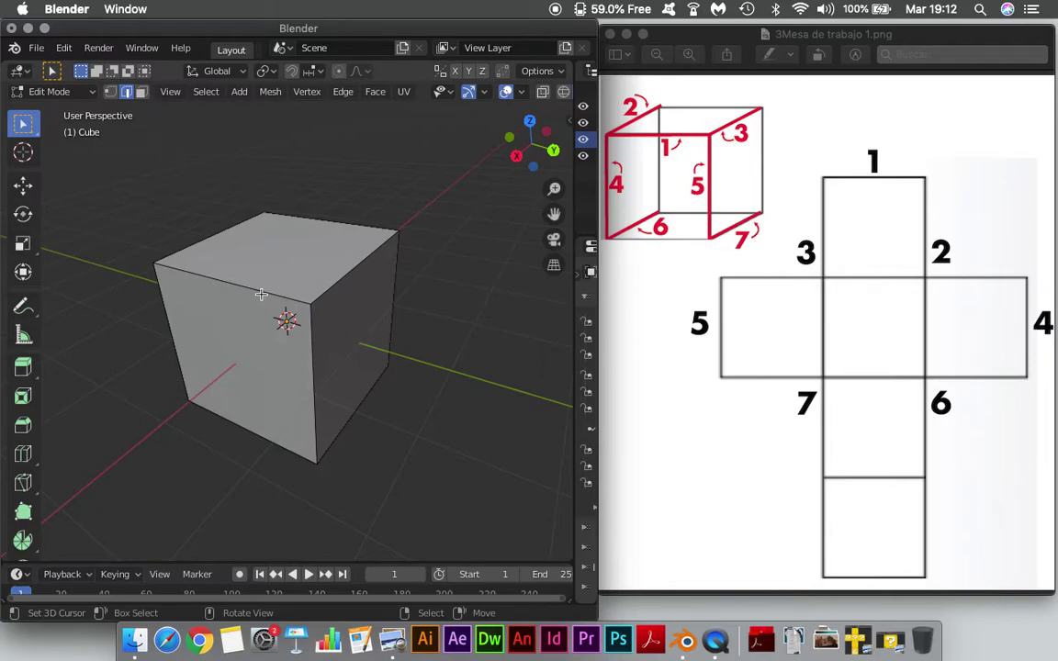
{"action": "left_click", "coordinate": [227, 285], "text": "shift"}
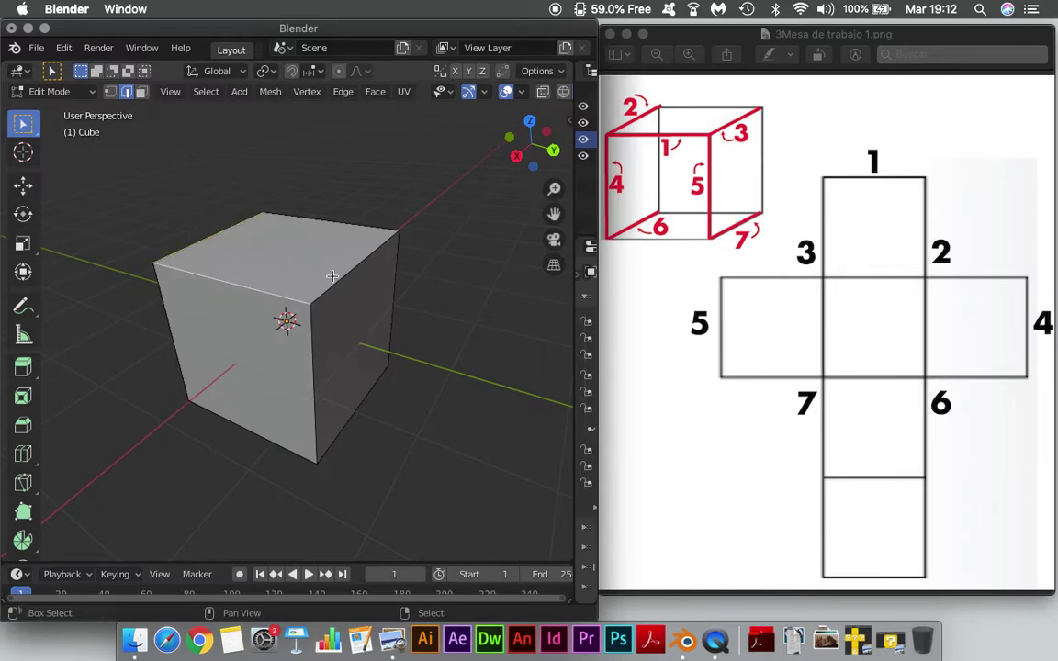
{"action": "scroll", "coordinate": [312, 262], "scroll_direction": "up", "scroll_amount": 2}
{"action": "scroll", "coordinate": [290, 253], "scroll_direction": "up", "scroll_amount": 2}
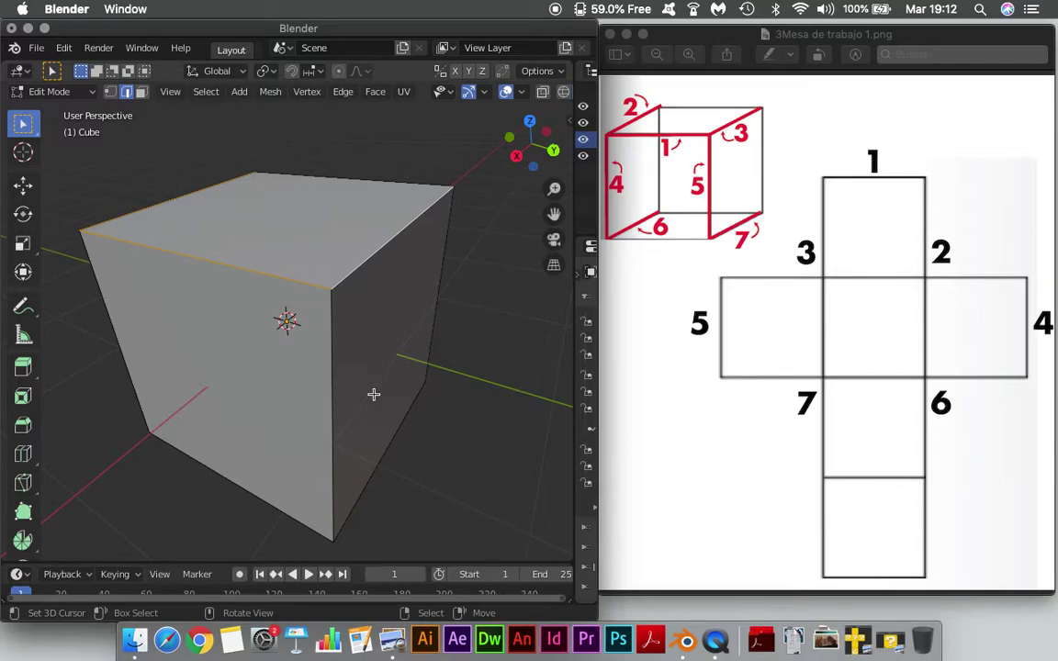
{"action": "left_click", "coordinate": [331, 400], "text": "shift"}
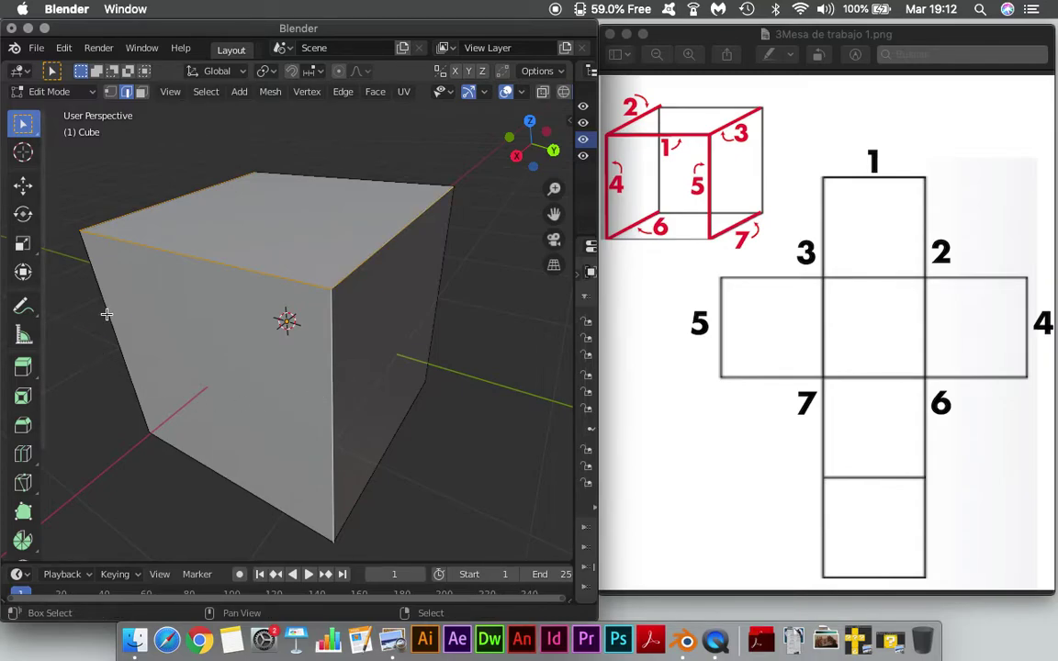
{"action": "left_click", "coordinate": [384, 452], "text": "shift"}
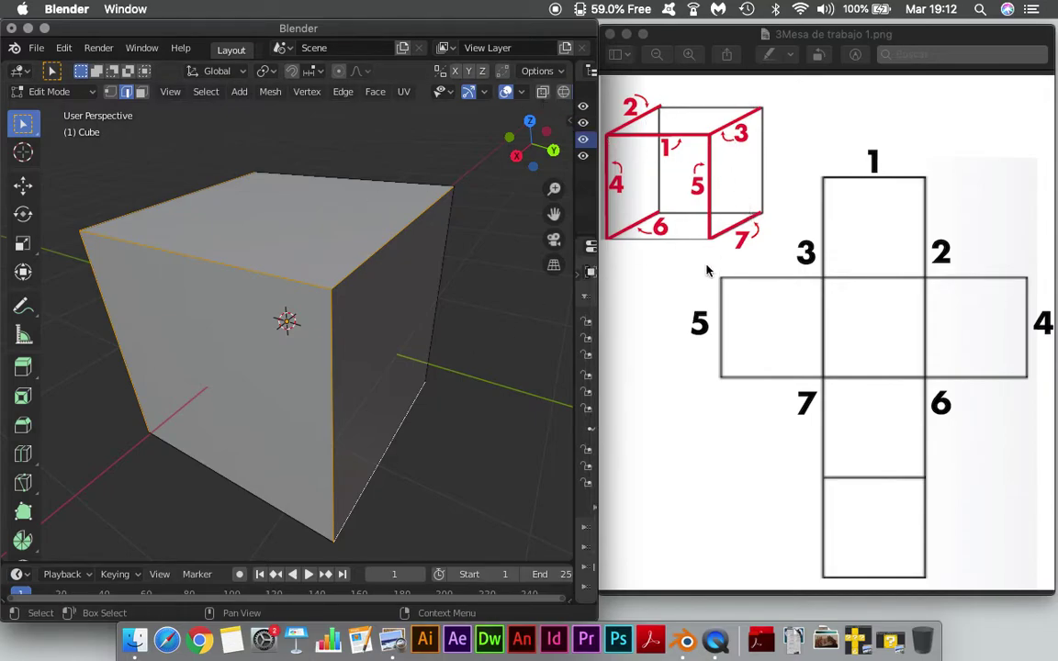
Step: Orbit to view the cube's top and front faces, then bring up the UV menu
{"action": "mouse_move", "coordinate": [385, 406]}
{"action": "middle_mouse_down"}
{"action": "mouse_move", "coordinate": [319, 401]}
{"action": "mouse_move", "coordinate": [340, 412]}
{"action": "middle_mouse_up"}
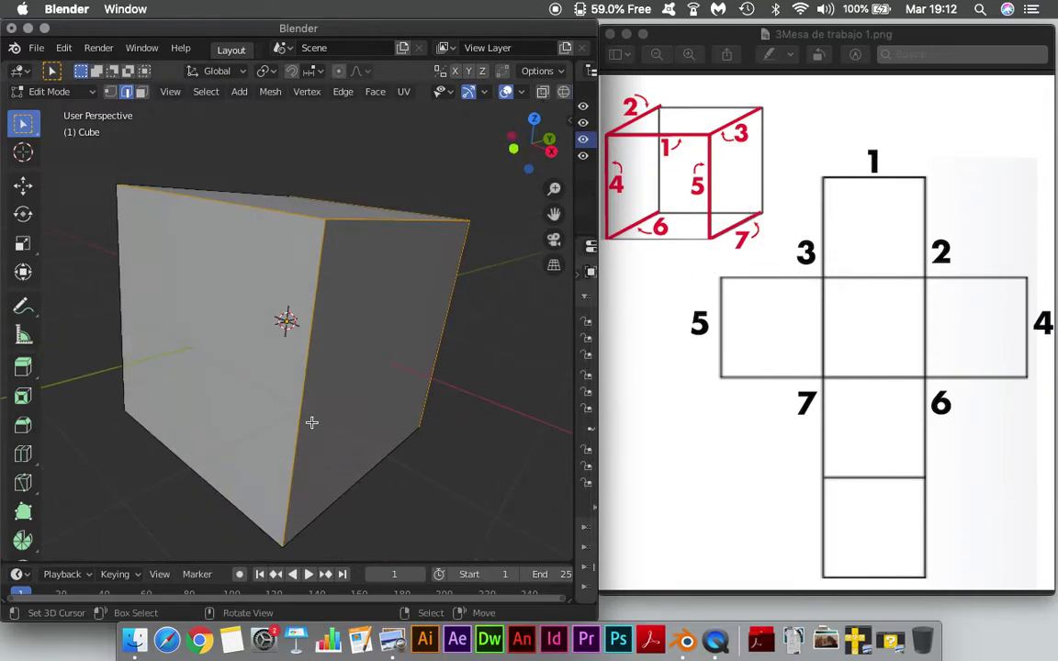
{"action": "mouse_move", "coordinate": [378, 449]}
{"action": "middle_mouse_down"}
{"action": "mouse_move", "coordinate": [252, 463]}
{"action": "mouse_move", "coordinate": [252, 292]}
{"action": "mouse_move", "coordinate": [189, 281]}
{"action": "middle_mouse_up"}
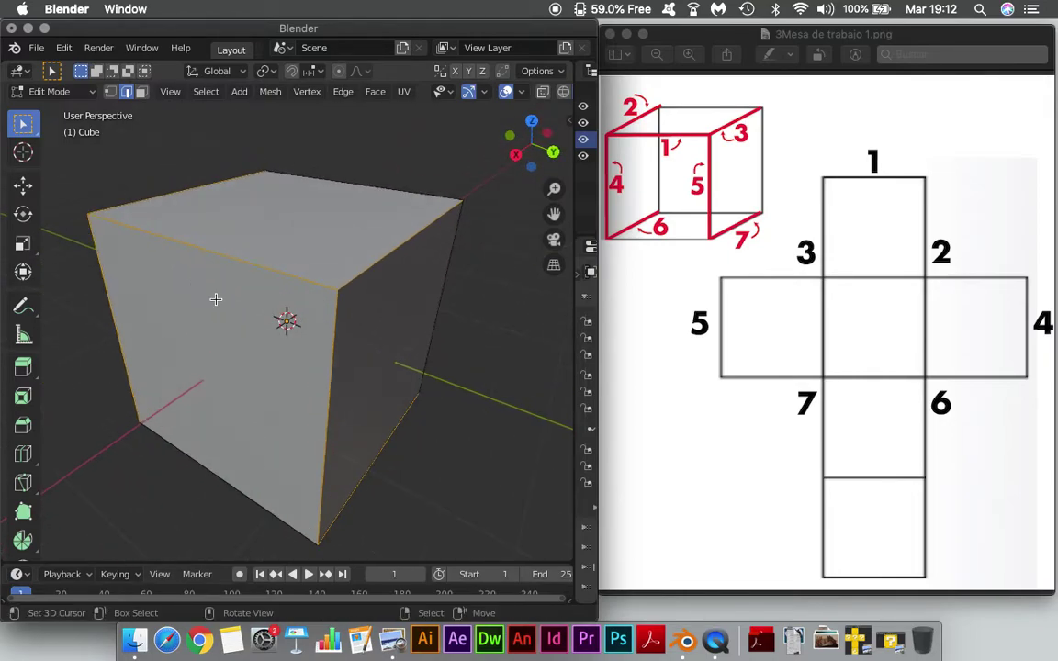
{"action": "middle_click_drag", "start_coordinate": [333, 351], "coordinate": [352, 331]}
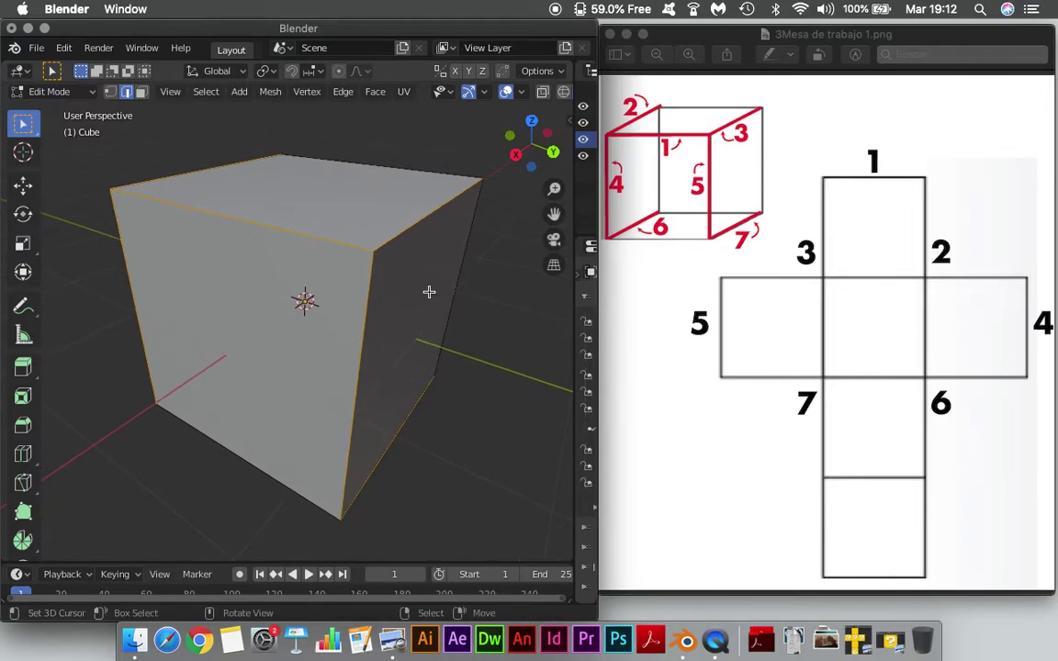
{"action": "left_click", "coordinate": [403, 92]}
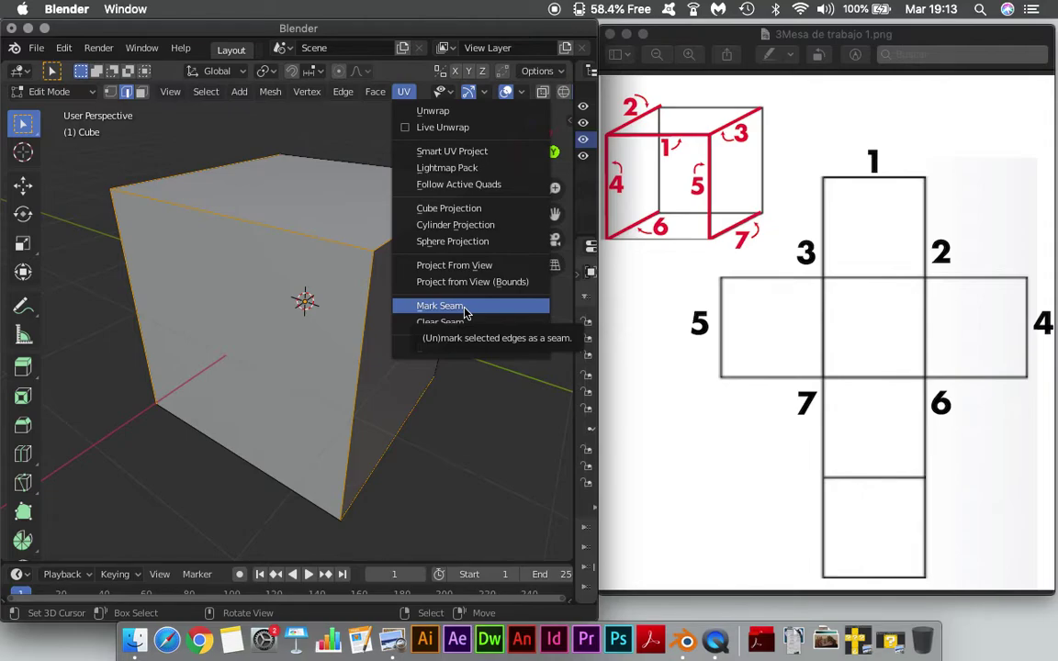
Step: Mark the selected edges as UV seams, deselect all, and orbit to check them
{"action": "left_click", "coordinate": [464, 309]}
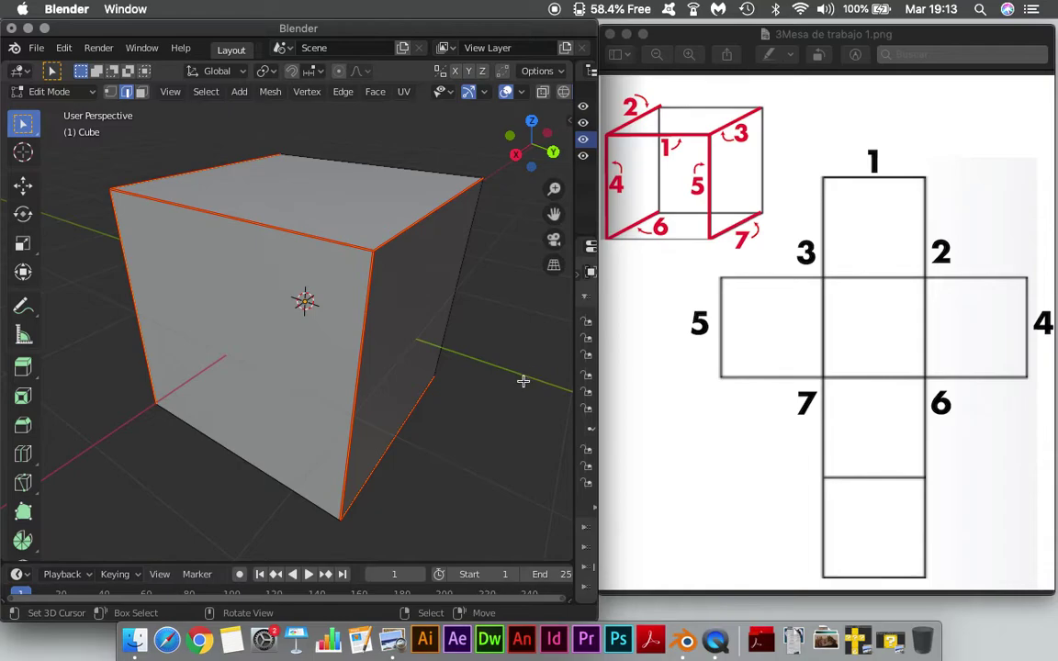
{"action": "key", "text": "alt+a"}
{"action": "mouse_move", "coordinate": [345, 307]}
{"action": "middle_mouse_down"}
{"action": "mouse_move", "coordinate": [203, 286]}
{"action": "mouse_move", "coordinate": [129, 331]}
{"action": "mouse_move", "coordinate": [296, 354]}
{"action": "mouse_move", "coordinate": [307, 302]}
{"action": "mouse_move", "coordinate": [249, 258]}
{"action": "mouse_move", "coordinate": [156, 354]}
{"action": "mouse_move", "coordinate": [132, 361]}
{"action": "middle_mouse_up"}
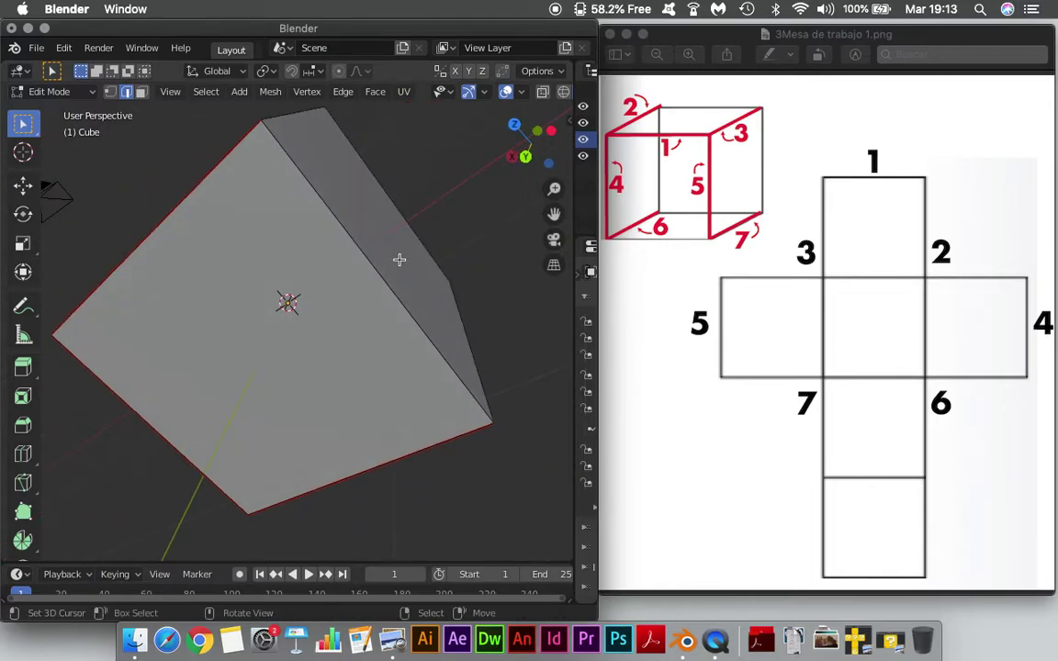
Step: Fix the seams by clearing them from the wrongly marked edges
{"action": "left_click", "coordinate": [403, 91]}
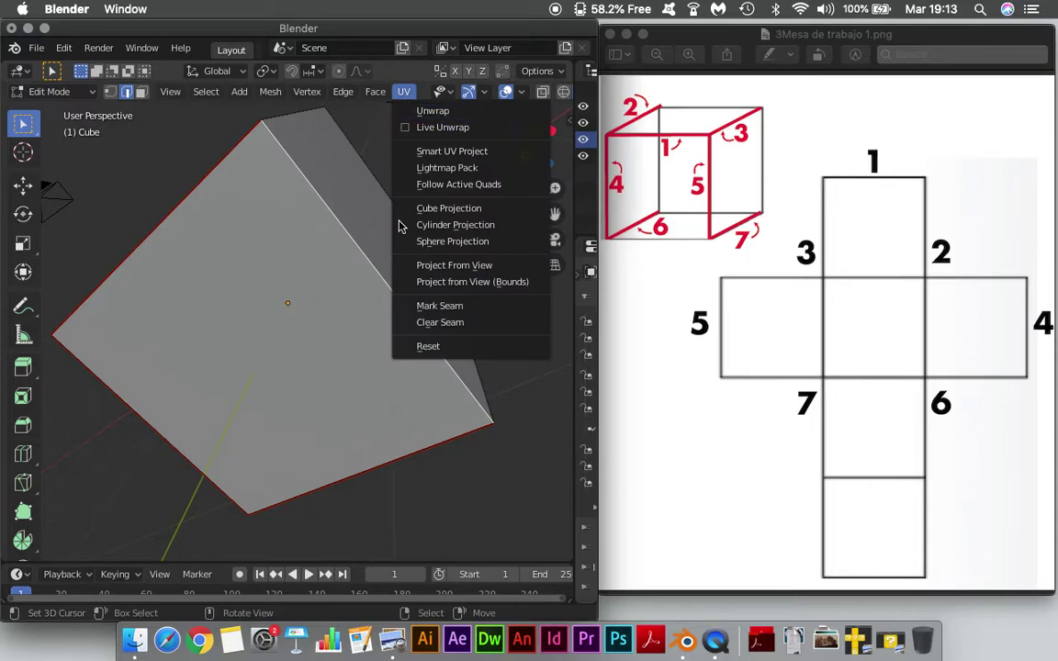
{"action": "left_click", "coordinate": [421, 324]}
{"action": "middle_click_drag", "start_coordinate": [422, 323], "coordinate": [323, 249]}
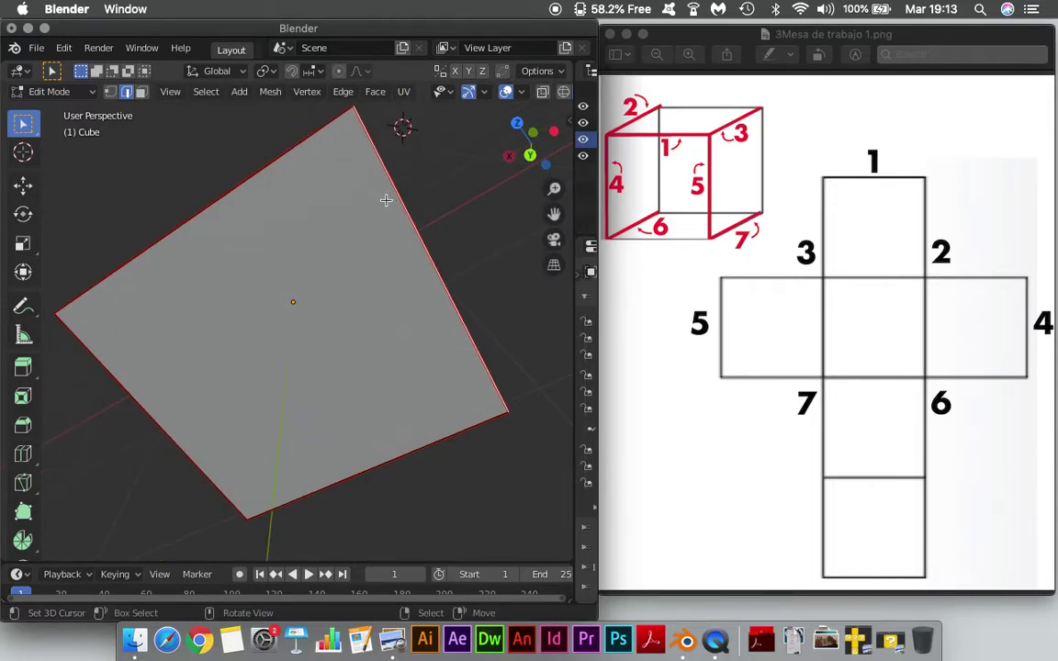
{"action": "left_click", "coordinate": [403, 91]}
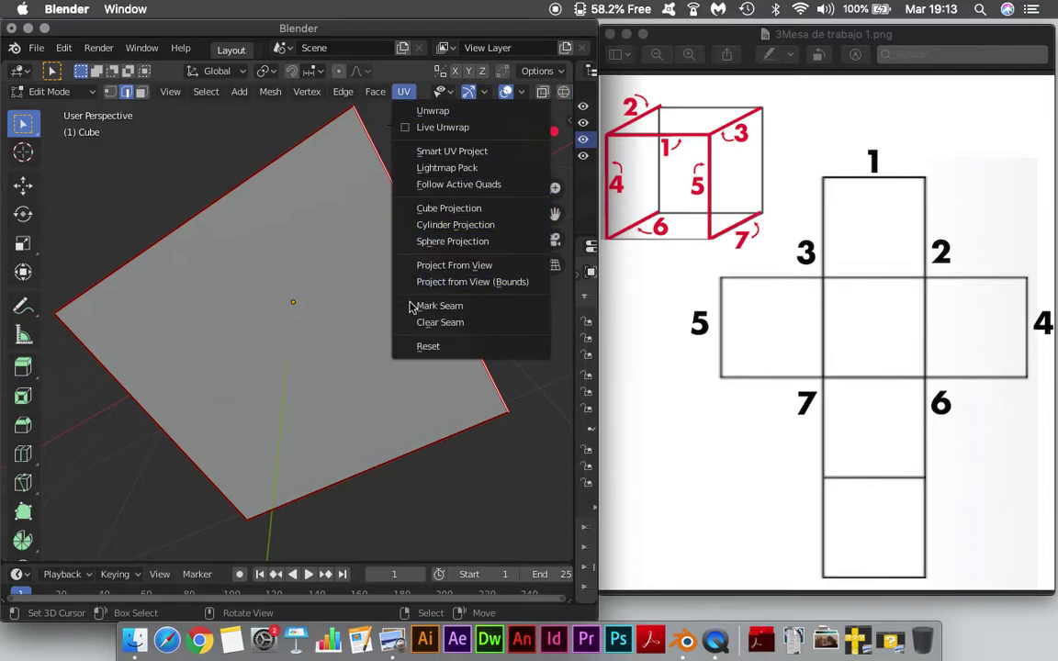
{"action": "mouse_move", "coordinate": [367, 156]}
{"action": "middle_mouse_down"}
{"action": "mouse_move", "coordinate": [326, 215]}
{"action": "mouse_move", "coordinate": [318, 283]}
{"action": "middle_mouse_up"}
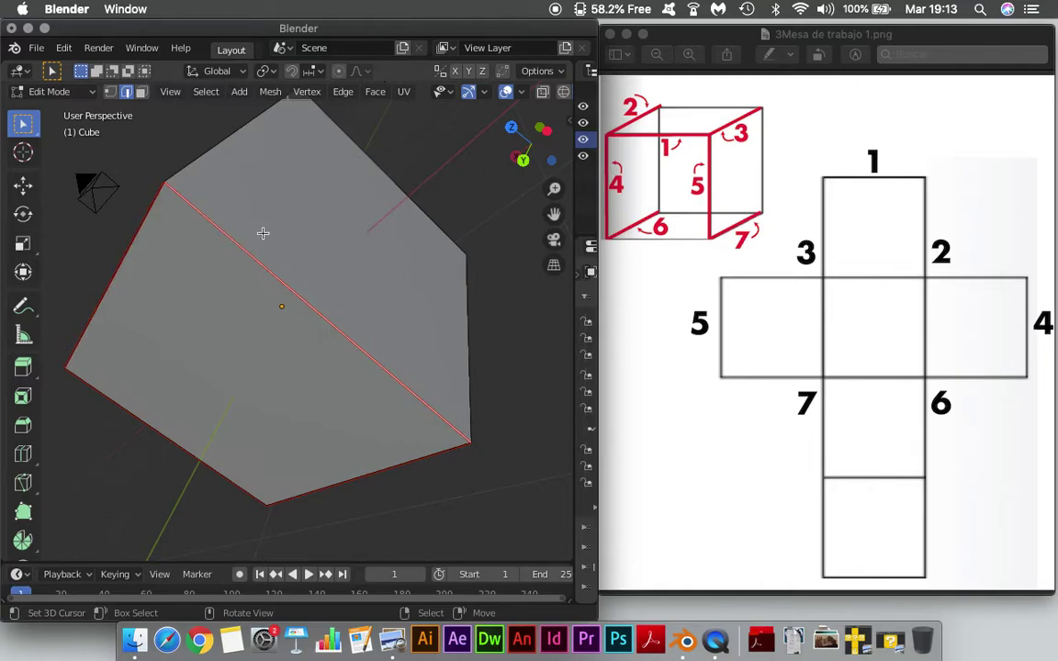
{"action": "left_click", "coordinate": [403, 90]}
{"action": "left_click", "coordinate": [450, 322]}
Step: Orbit around the cube to review the seams, then select the whole mesh
{"action": "mouse_move", "coordinate": [265, 309]}
{"action": "middle_mouse_down"}
{"action": "mouse_move", "coordinate": [427, 278]}
{"action": "mouse_move", "coordinate": [373, 283]}
{"action": "mouse_move", "coordinate": [448, 205]}
{"action": "mouse_move", "coordinate": [352, 252]}
{"action": "mouse_move", "coordinate": [292, 195]}
{"action": "mouse_move", "coordinate": [416, 191]}
{"action": "mouse_move", "coordinate": [512, 359]}
{"action": "mouse_move", "coordinate": [414, 343]}
{"action": "mouse_move", "coordinate": [105, 359]}
{"action": "mouse_move", "coordinate": [302, 307]}
{"action": "mouse_move", "coordinate": [206, 295]}
{"action": "mouse_move", "coordinate": [149, 305]}
{"action": "mouse_move", "coordinate": [356, 263]}
{"action": "middle_mouse_up"}
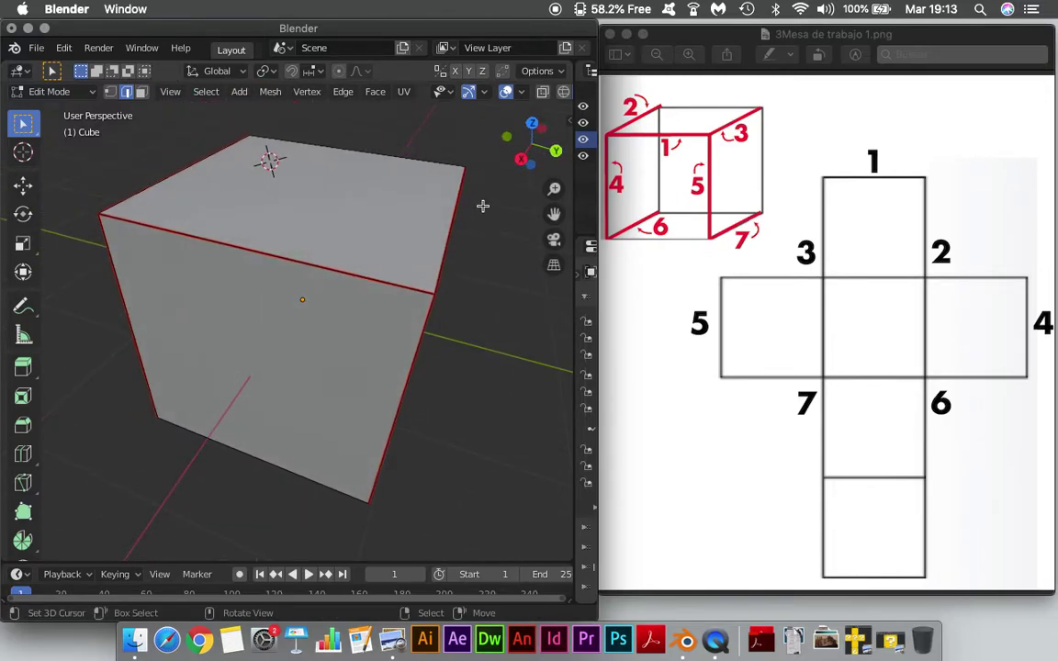
{"action": "middle_click_drag", "start_coordinate": [481, 279], "coordinate": [361, 467]}
{"action": "mouse_move", "coordinate": [441, 381]}
{"action": "middle_mouse_down"}
{"action": "mouse_move", "coordinate": [380, 255]}
{"action": "mouse_move", "coordinate": [446, 250]}
{"action": "middle_mouse_up"}
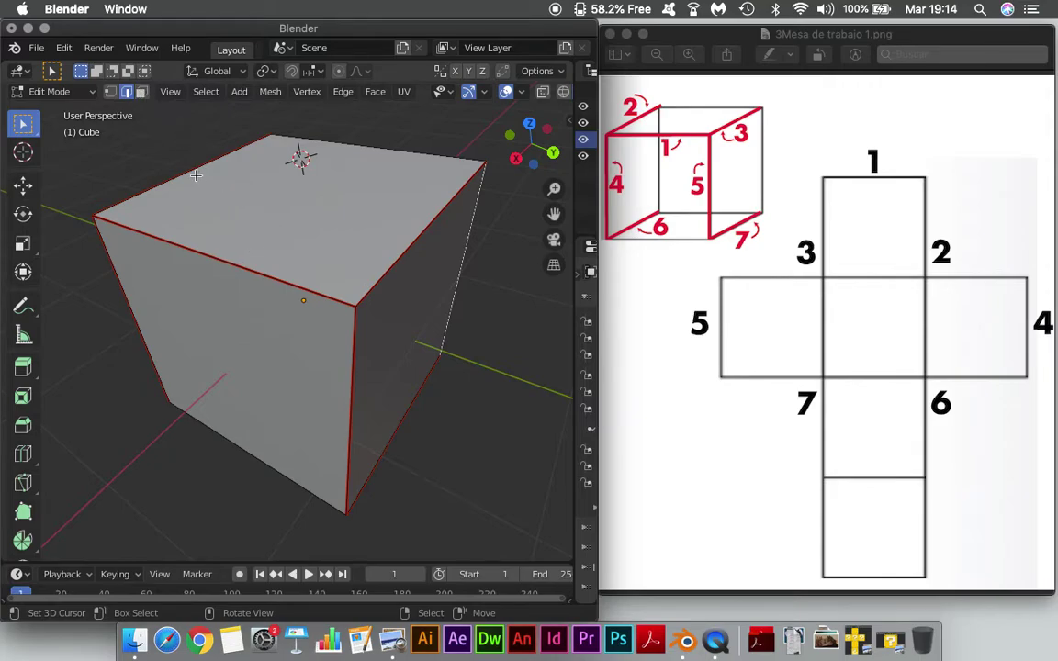
{"action": "scroll", "coordinate": [291, 224], "scroll_direction": "down", "scroll_amount": 2}
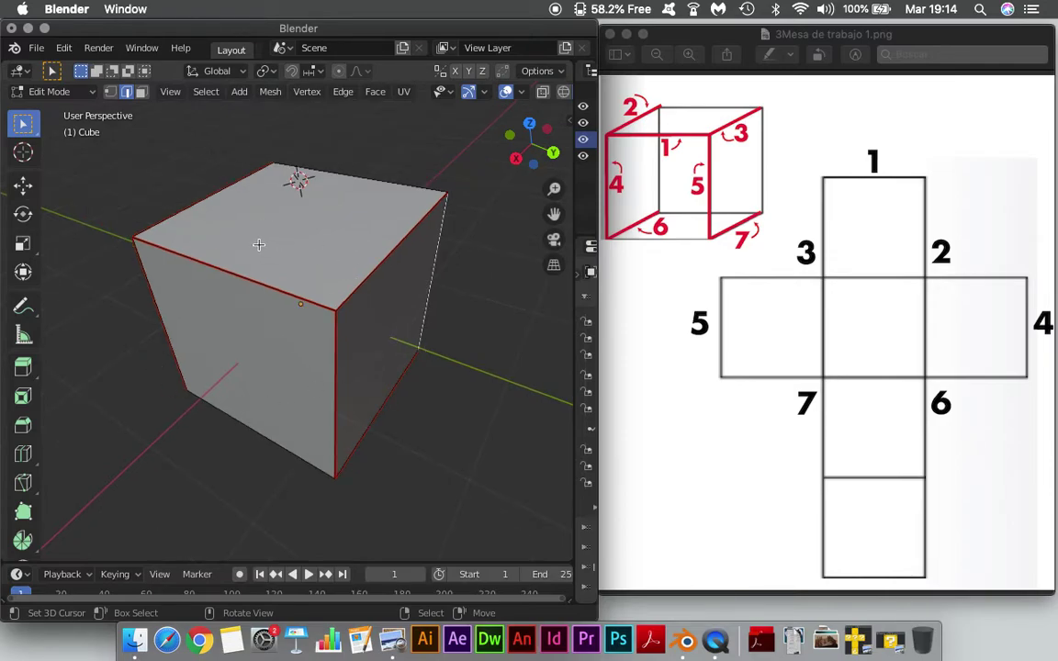
{"action": "key", "text": "a"}
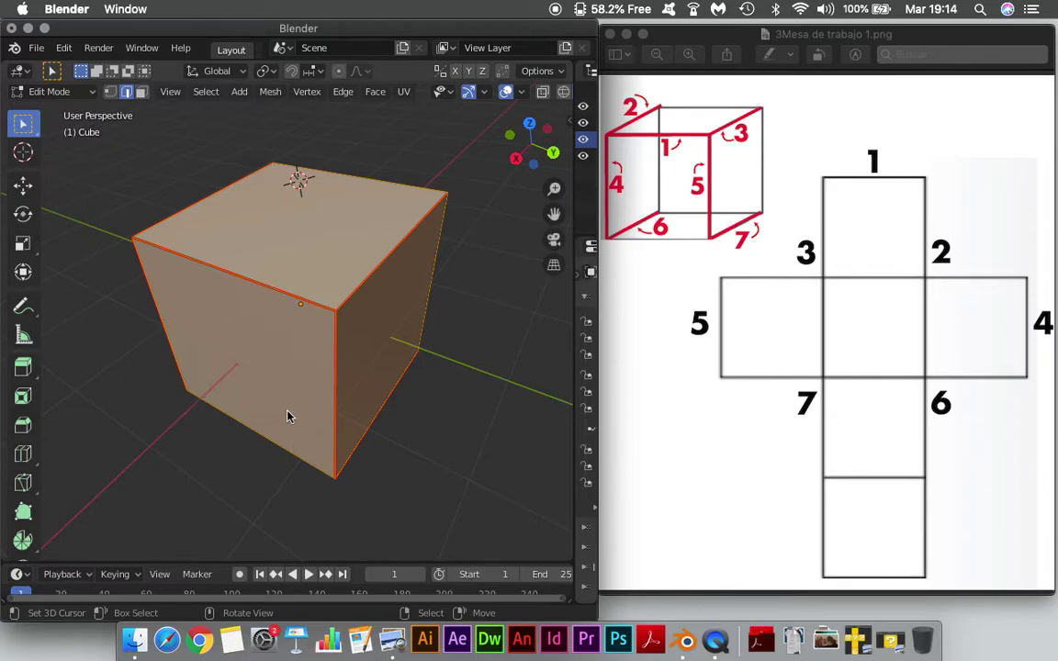
{"action": "left_click", "coordinate": [600, 228]}
Step: Move the reference image window aside and minimize it
{"action": "left_click", "coordinate": [614, 196]}
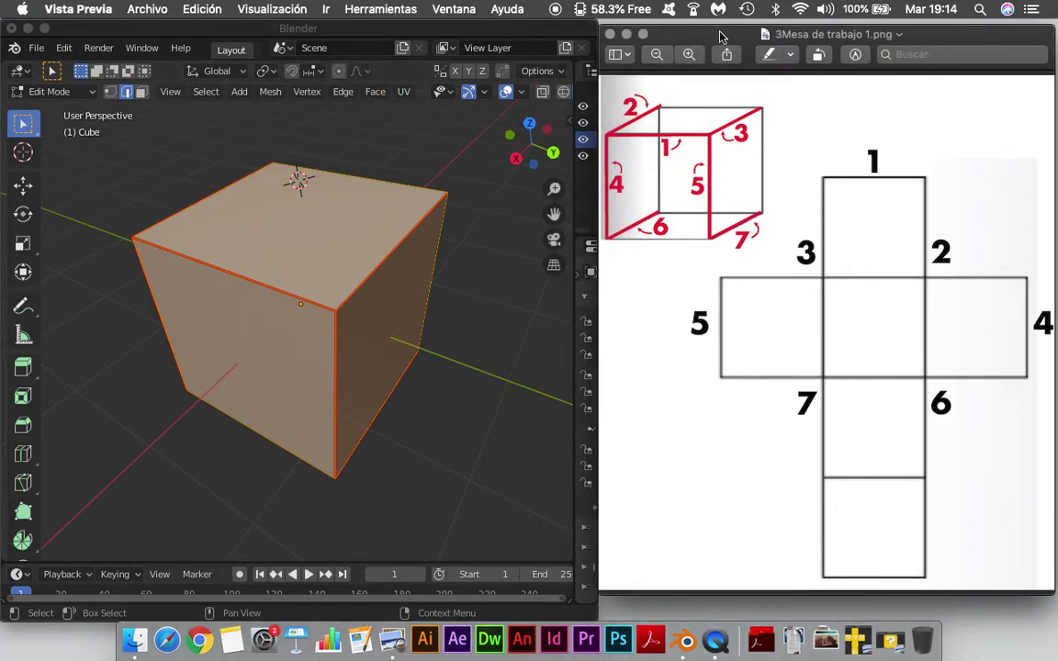
{"action": "left_click_drag", "start_coordinate": [721, 35], "coordinate": [747, 35]}
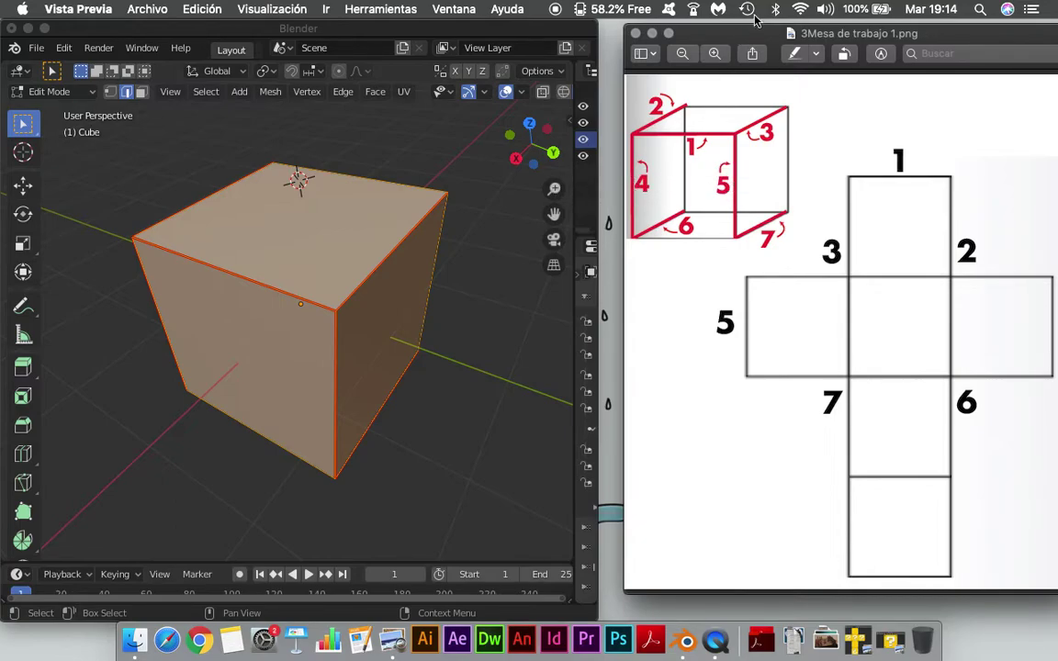
{"action": "left_click", "coordinate": [651, 33]}
Step: Widen Blender across the screen and switch to the UV Editing workspace
{"action": "left_click_drag", "start_coordinate": [598, 218], "coordinate": [1056, 208]}
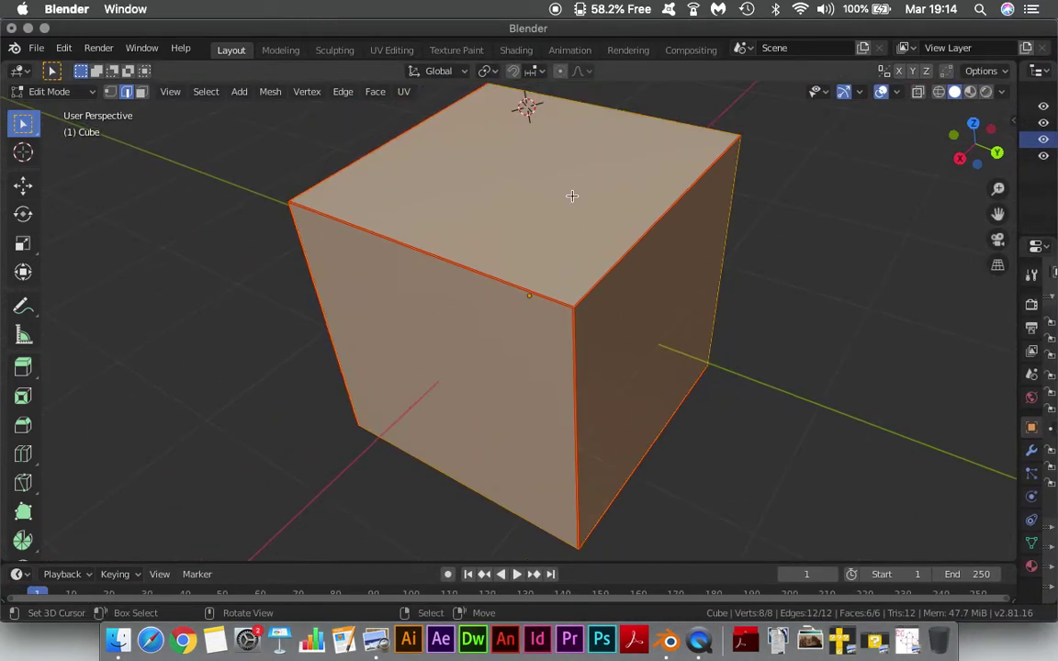
{"action": "left_click", "coordinate": [393, 51]}
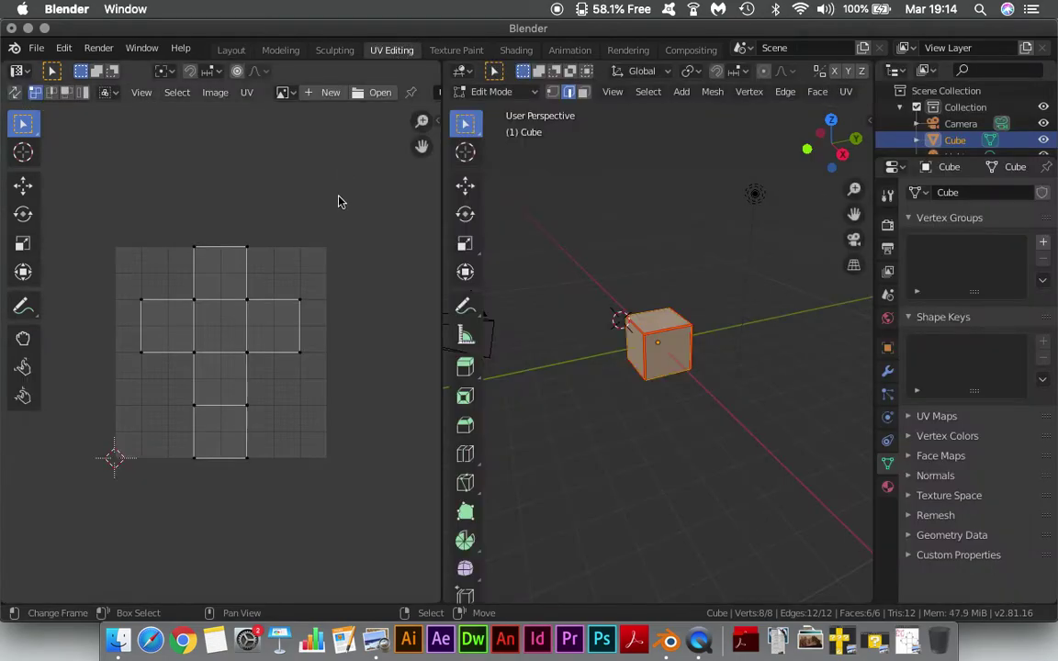
{"action": "middle_click_drag", "start_coordinate": [701, 383], "coordinate": [605, 400]}
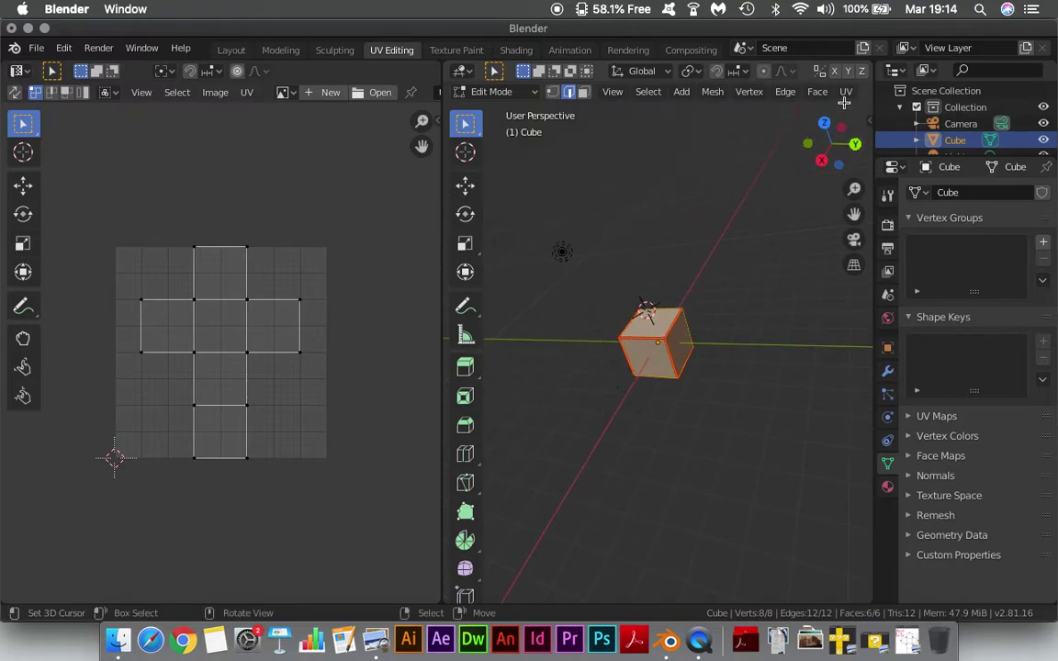
{"action": "mouse_move", "coordinate": [672, 267]}
{"action": "middle_mouse_down"}
{"action": "mouse_move", "coordinate": [689, 271]}
{"action": "mouse_move", "coordinate": [567, 332]}
{"action": "middle_mouse_up"}
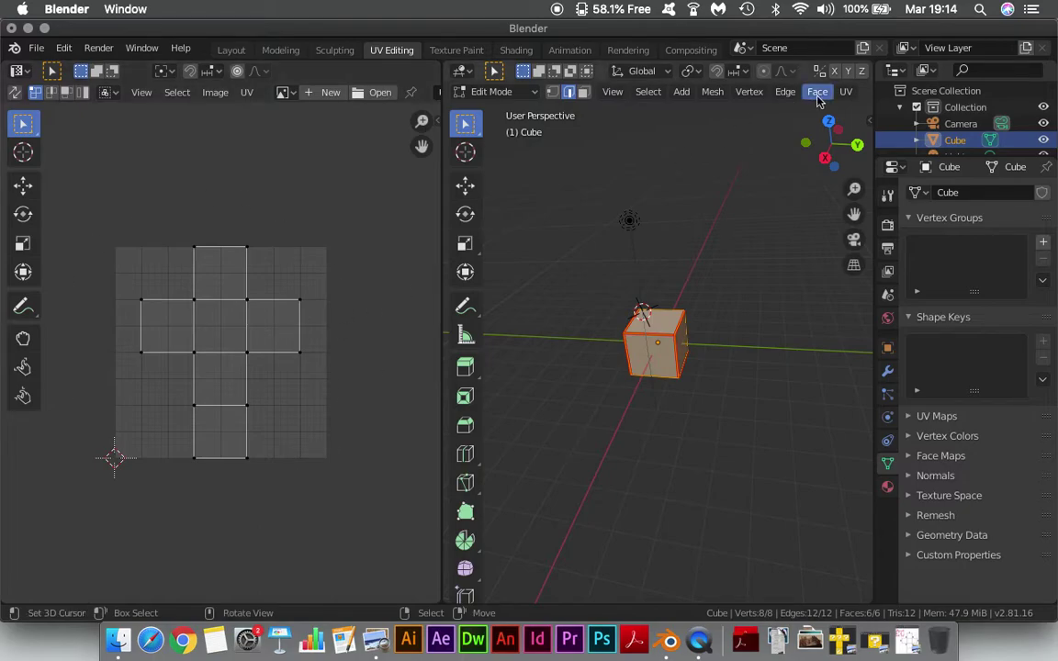
{"action": "left_click", "coordinate": [845, 93]}
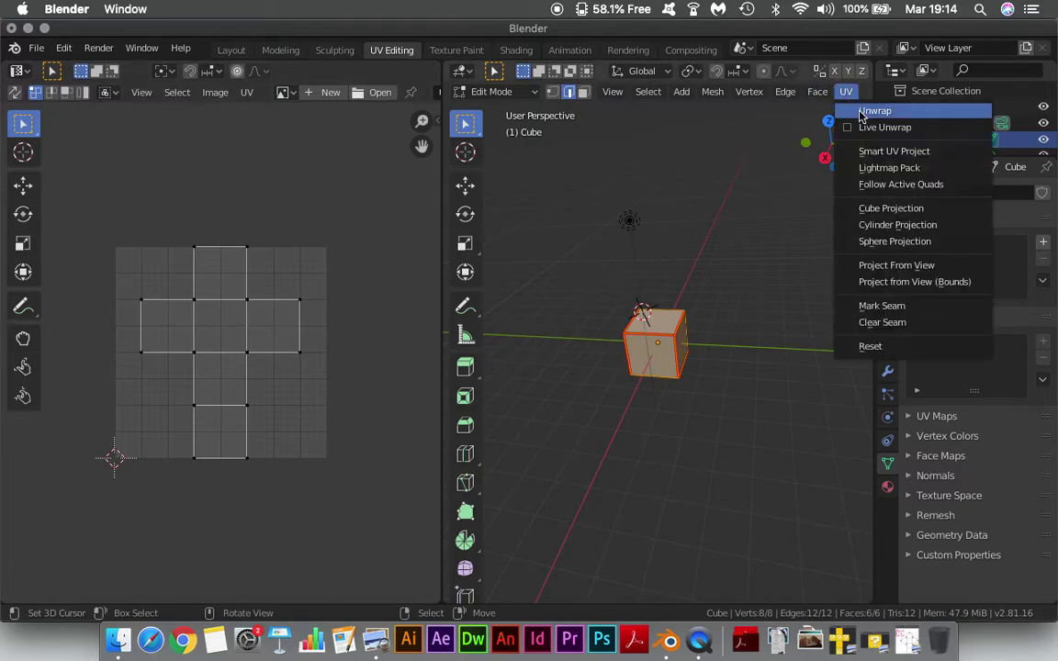
Step: Unwrap the cube along its seams and check it against the reference net image
{"action": "left_click", "coordinate": [863, 112]}
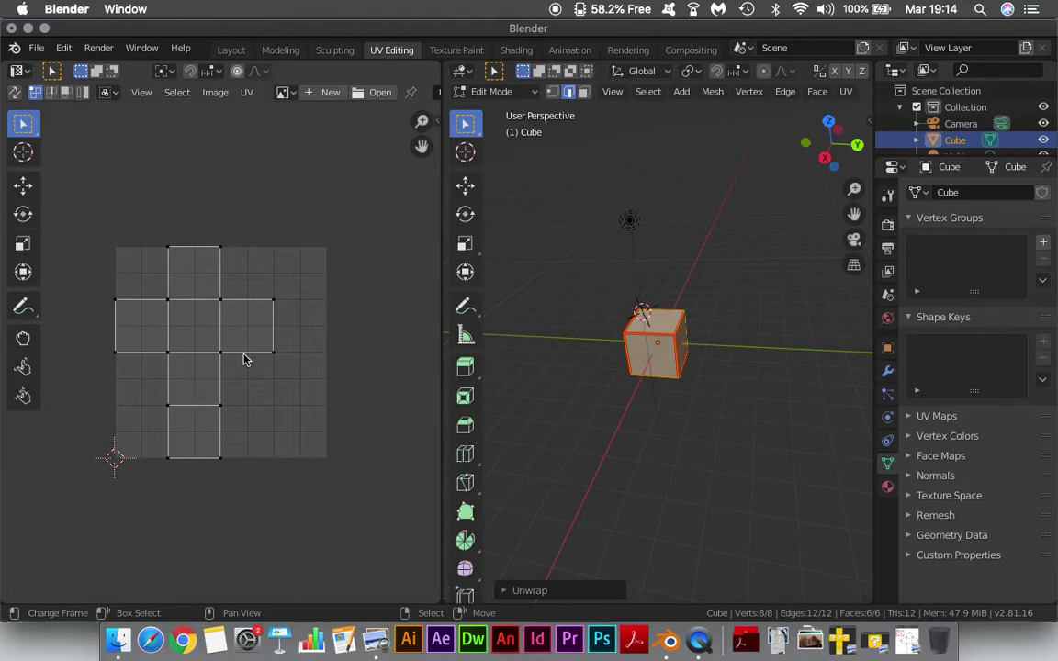
{"action": "scroll", "coordinate": [217, 369], "scroll_direction": "up", "scroll_amount": 1}
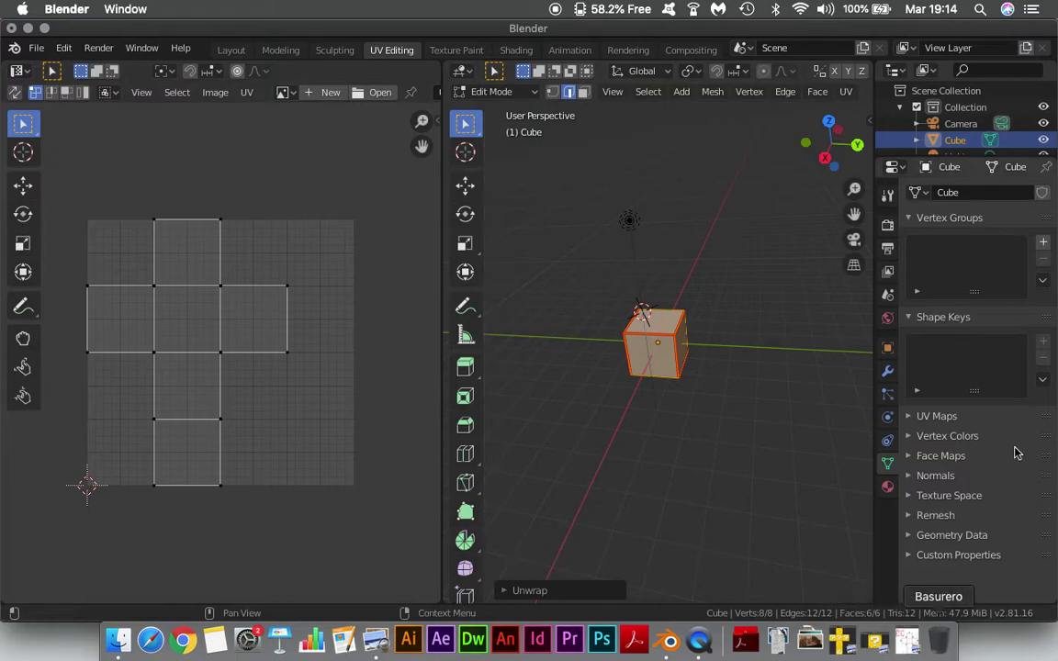
{"action": "left_click", "coordinate": [907, 640]}
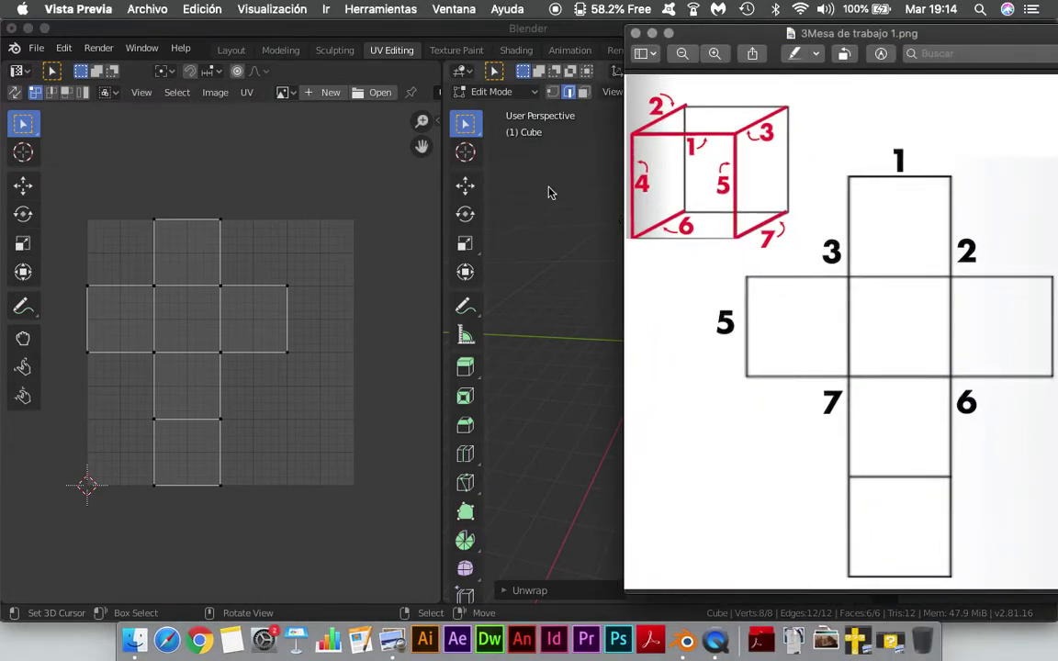
{"action": "left_click", "coordinate": [306, 197]}
Step: Apply Smart UV Project with default settings and compare the result with the cubo1 texture
{"action": "left_click", "coordinate": [847, 92]}
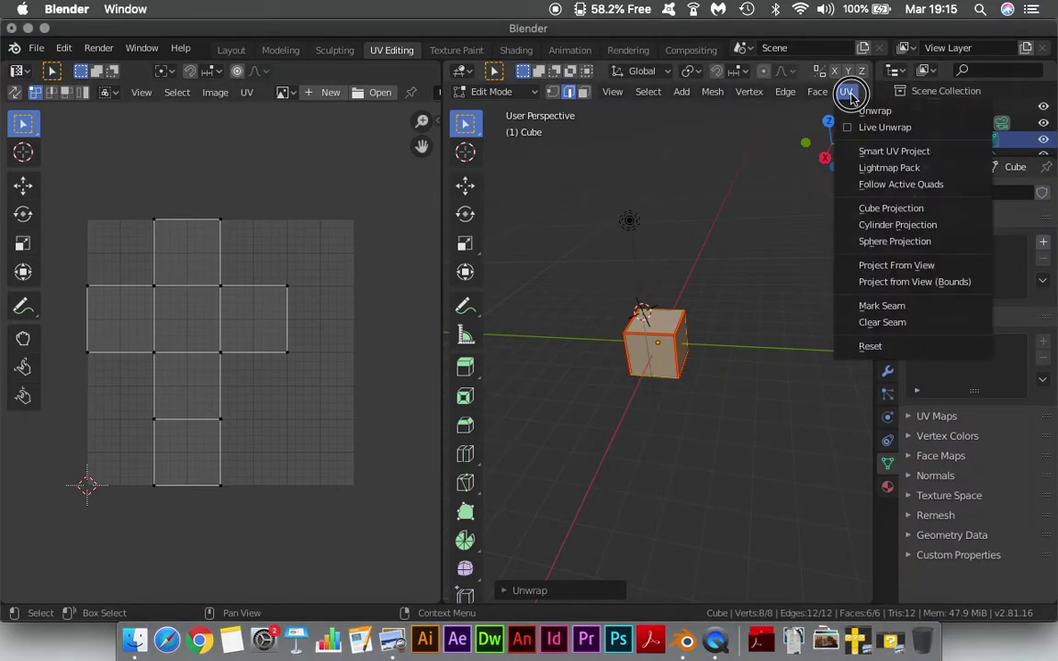
{"action": "left_click", "coordinate": [859, 153]}
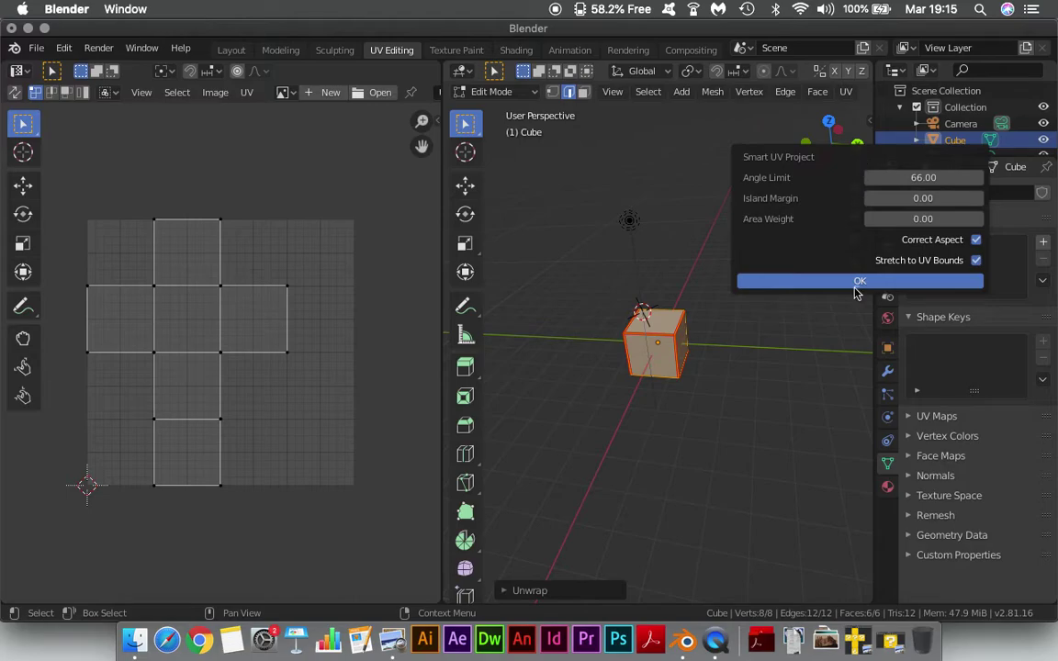
{"action": "left_click", "coordinate": [855, 289]}
{"action": "left_click", "coordinate": [846, 92]}
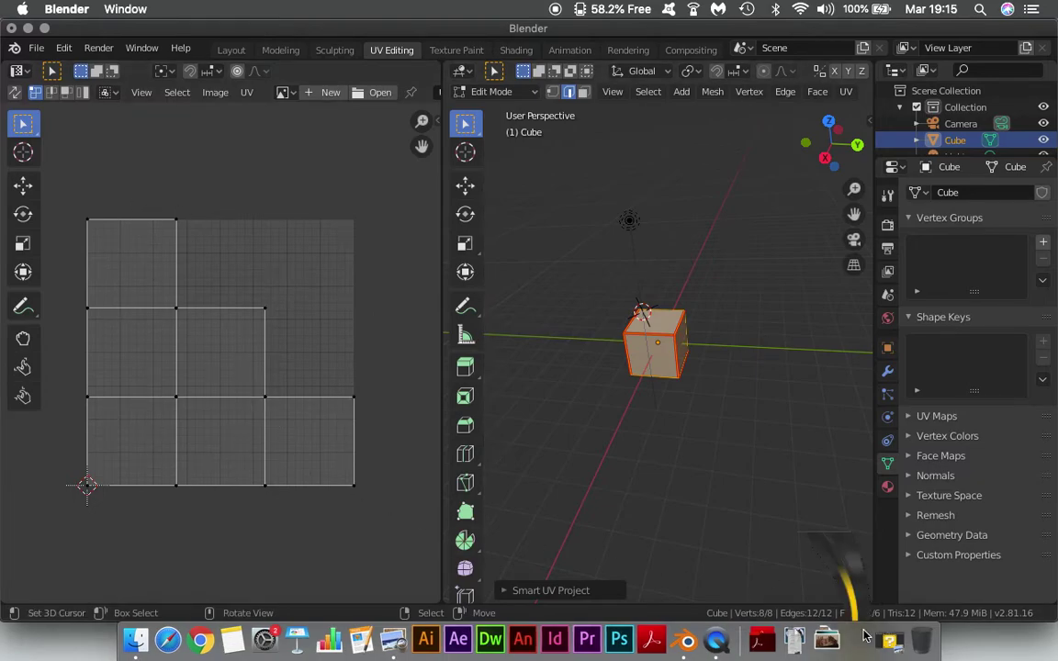
{"action": "key", "text": "super+Tab"}
{"action": "left_click_drag", "start_coordinate": [366, 58], "coordinate": [773, 37]}
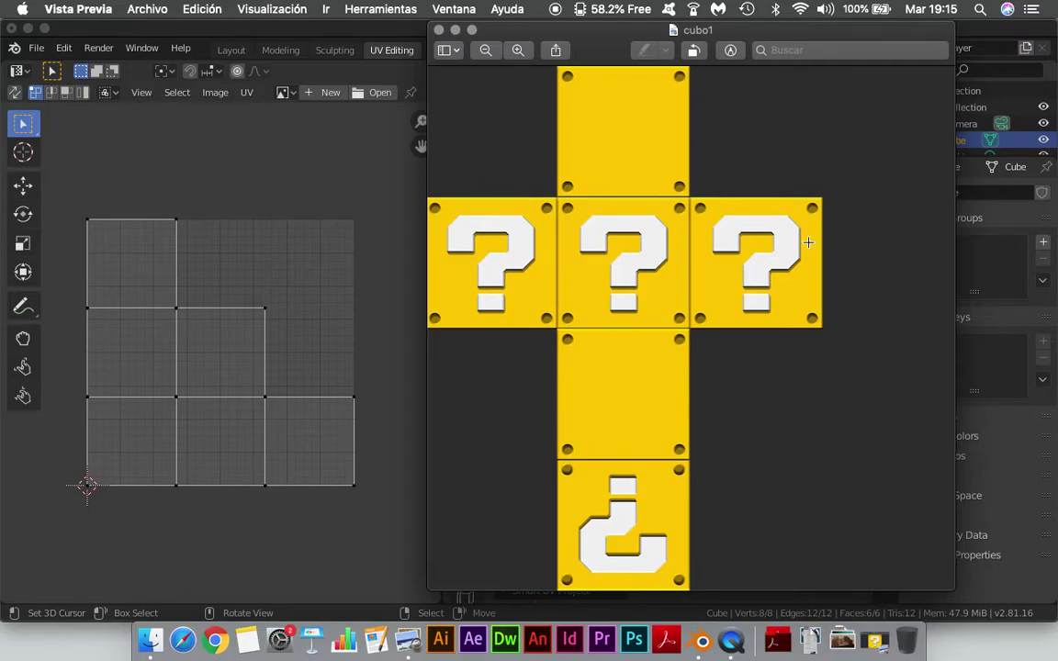
{"action": "left_click", "coordinate": [166, 278]}
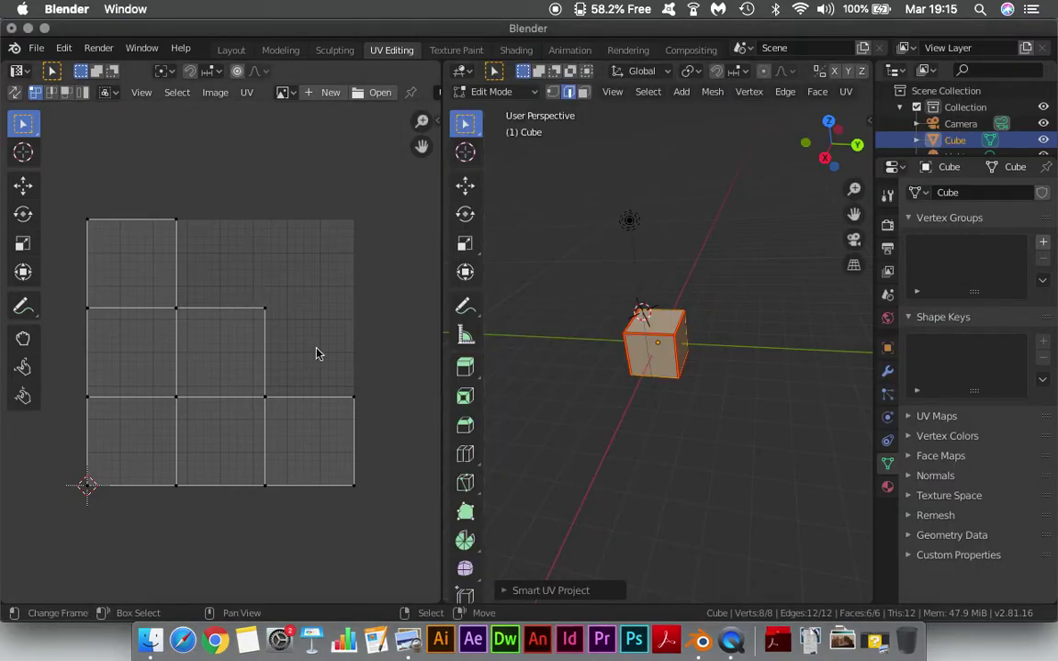
Step: Re-unwrap the cube with Unwrap into a cross-shaped net and widen the UV editor
{"action": "left_click", "coordinate": [844, 92]}
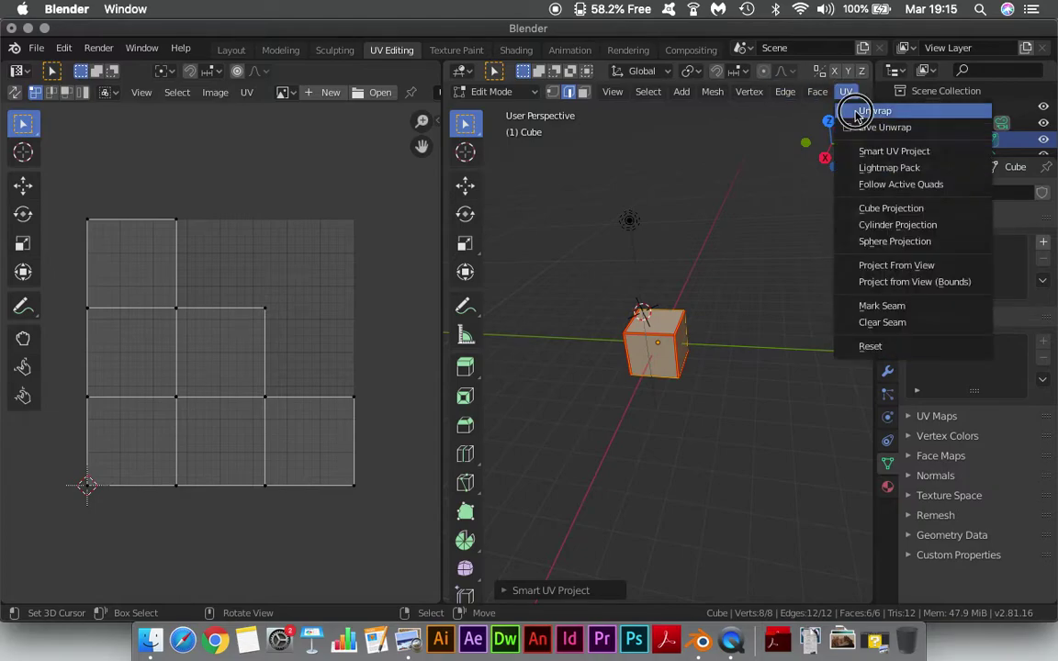
{"action": "left_click", "coordinate": [868, 111]}
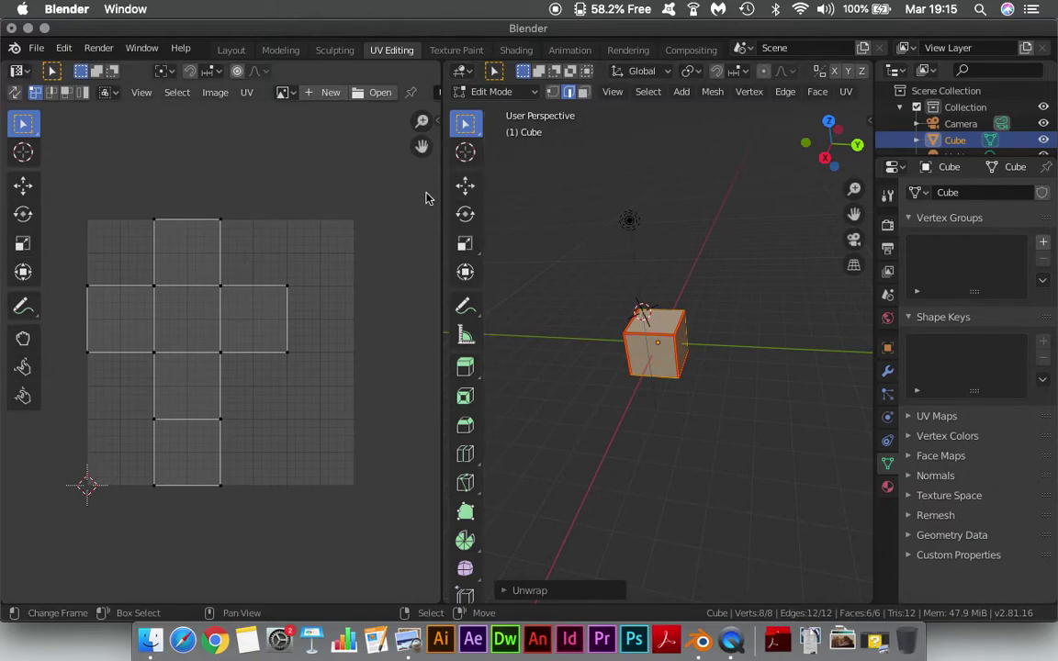
{"action": "left_click_drag", "start_coordinate": [443, 184], "coordinate": [692, 182]}
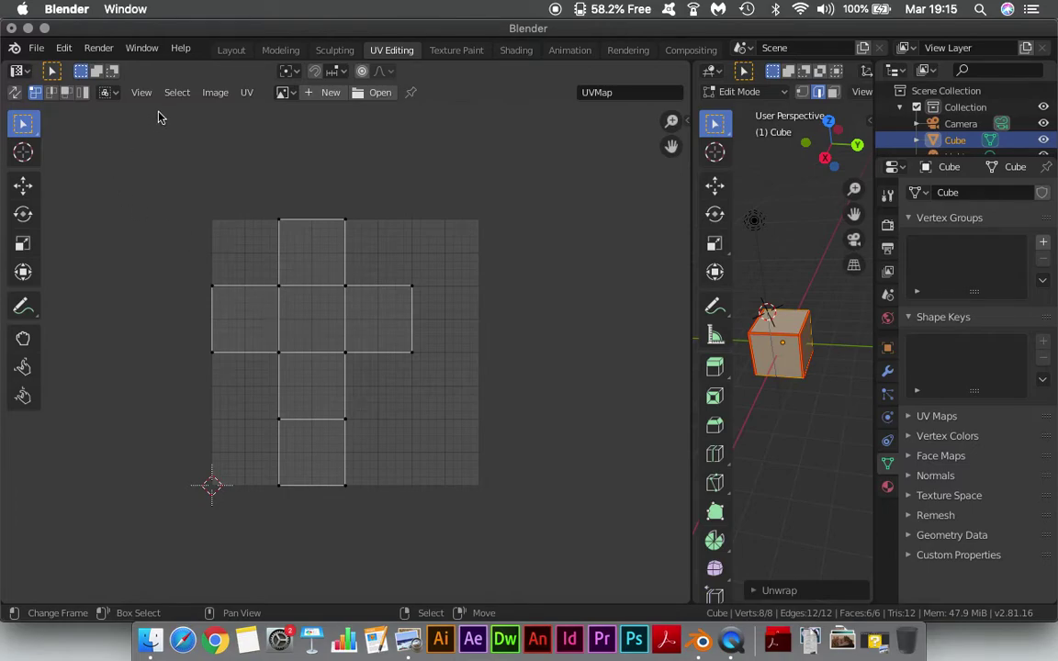
Step: Export the UV layout through UV > Export UV Layout as a 1024×1024 Cube.png on the Desktop
{"action": "left_click", "coordinate": [246, 94]}
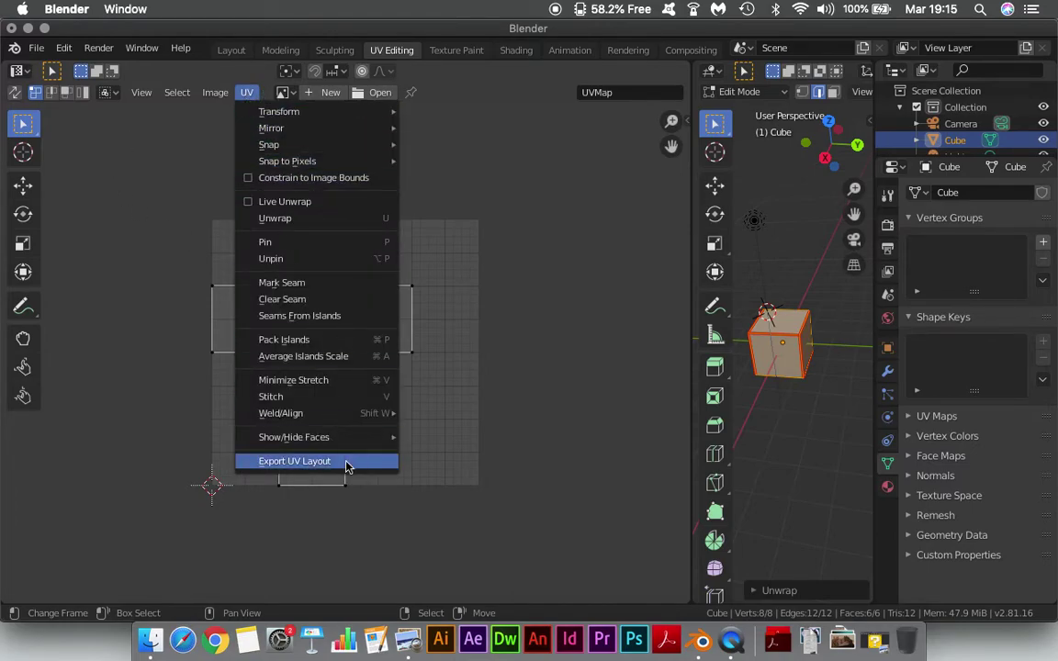
{"action": "left_click", "coordinate": [247, 92]}
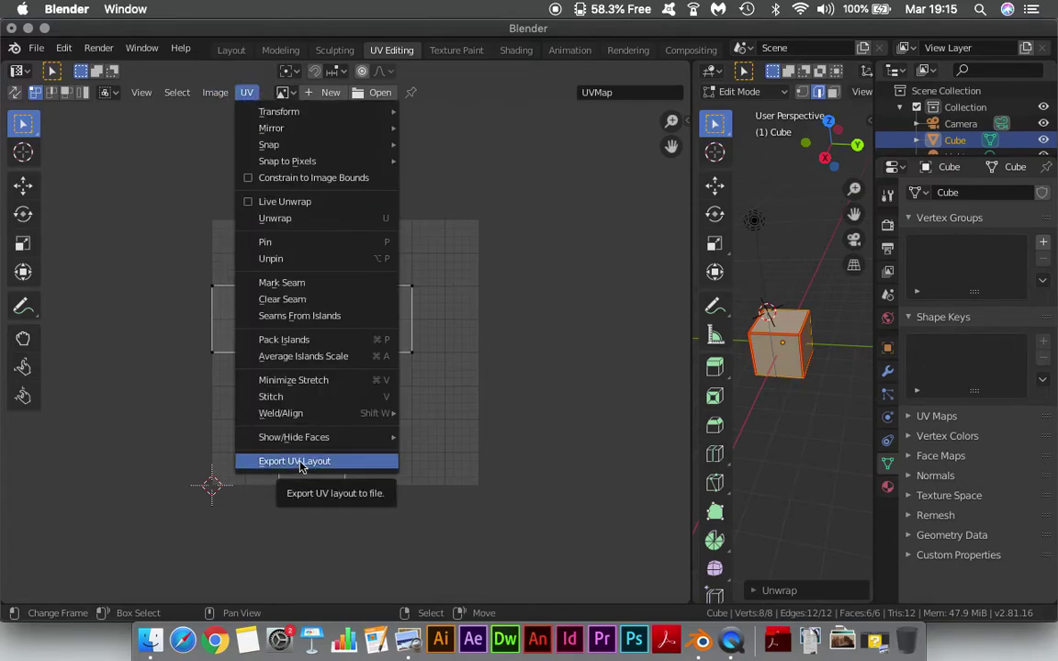
{"action": "left_click", "coordinate": [300, 462]}
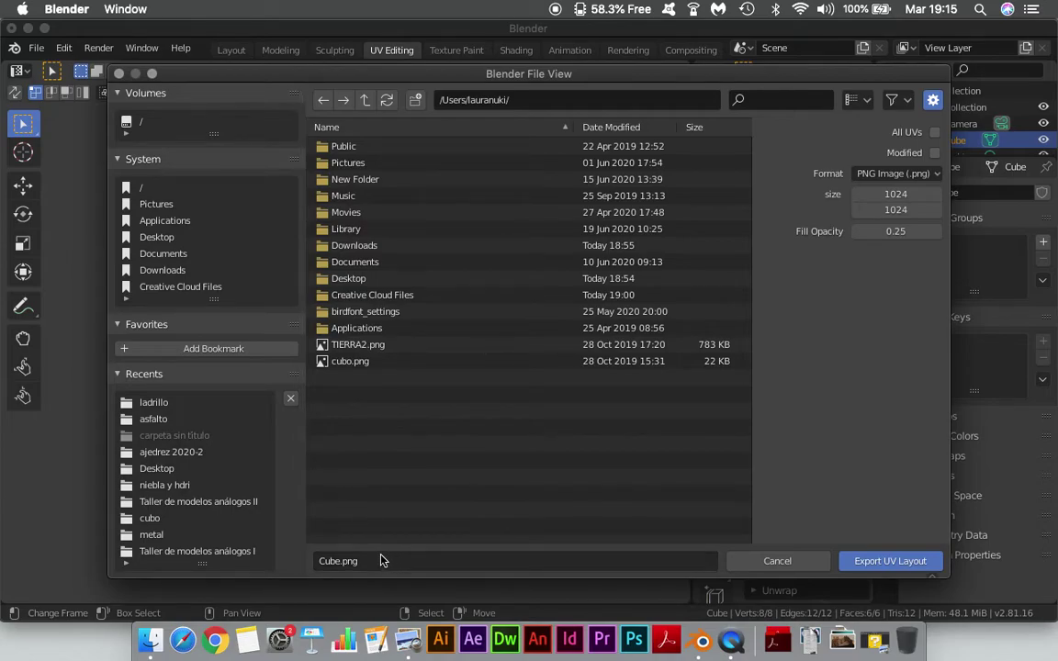
{"action": "left_click", "coordinate": [171, 238]}
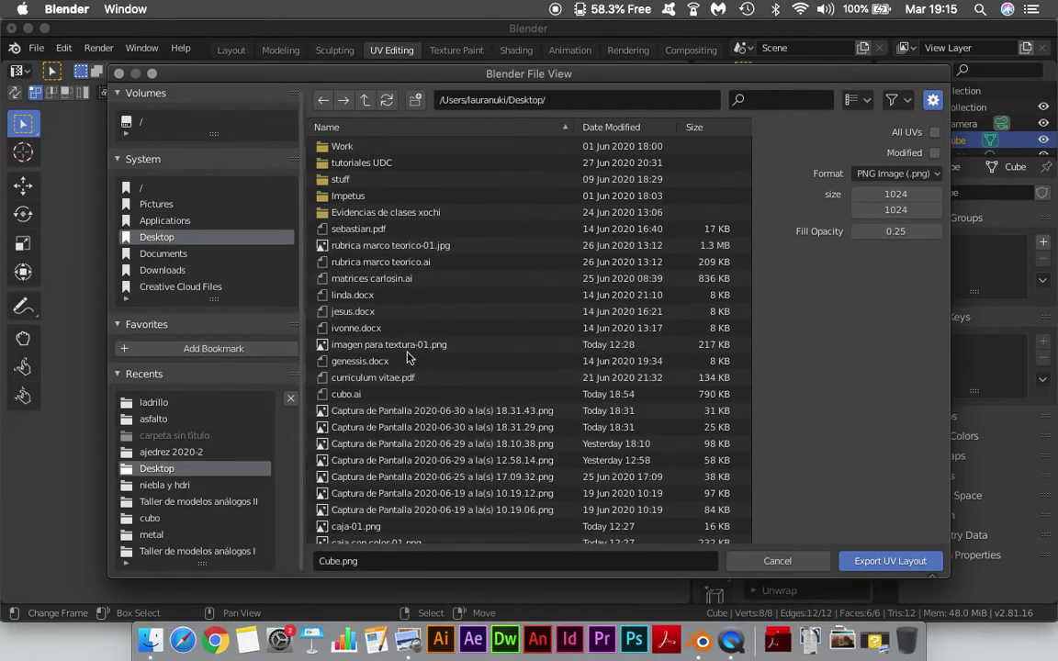
{"action": "left_click", "coordinate": [888, 561]}
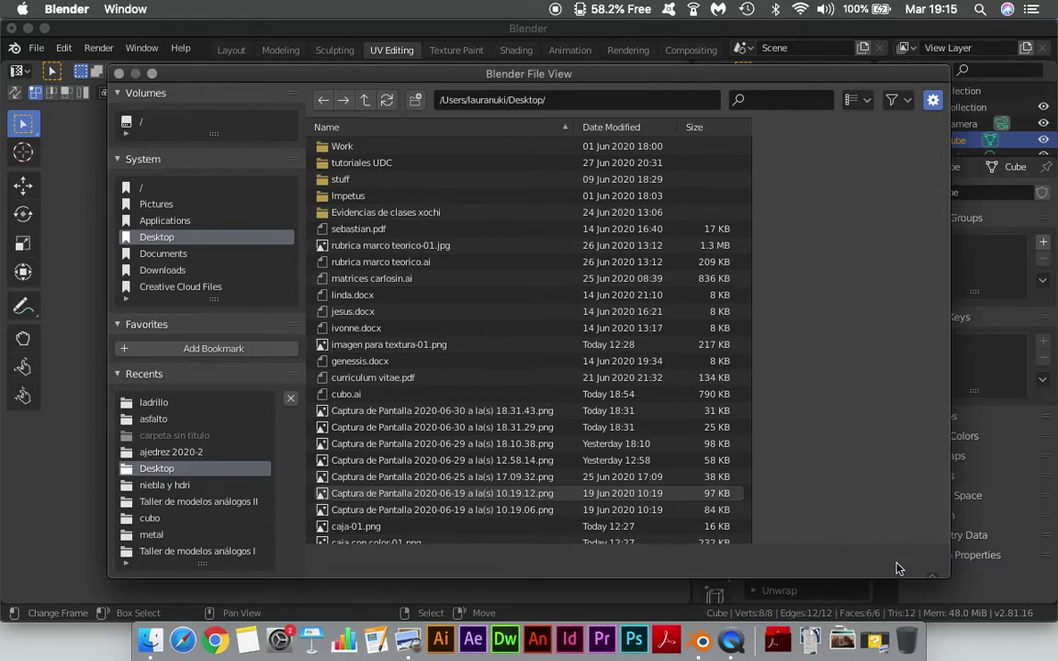
{"action": "key", "text": "F11"}
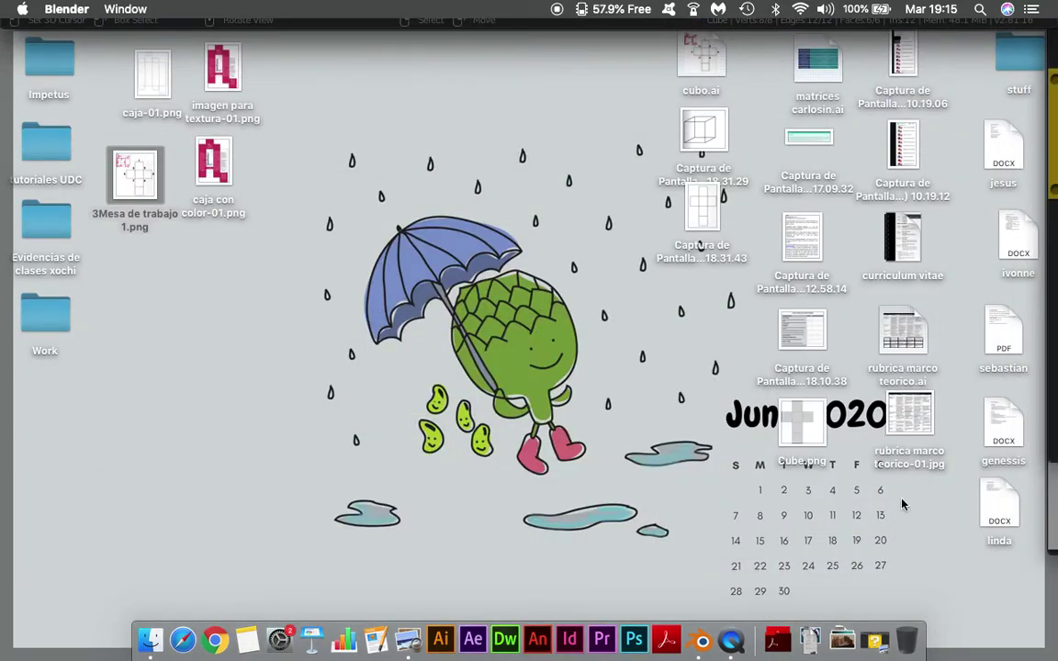
Step: Open Cube.png beside the cubo1 texture to compare the layouts, then close it
{"action": "double_click", "coordinate": [801, 420]}
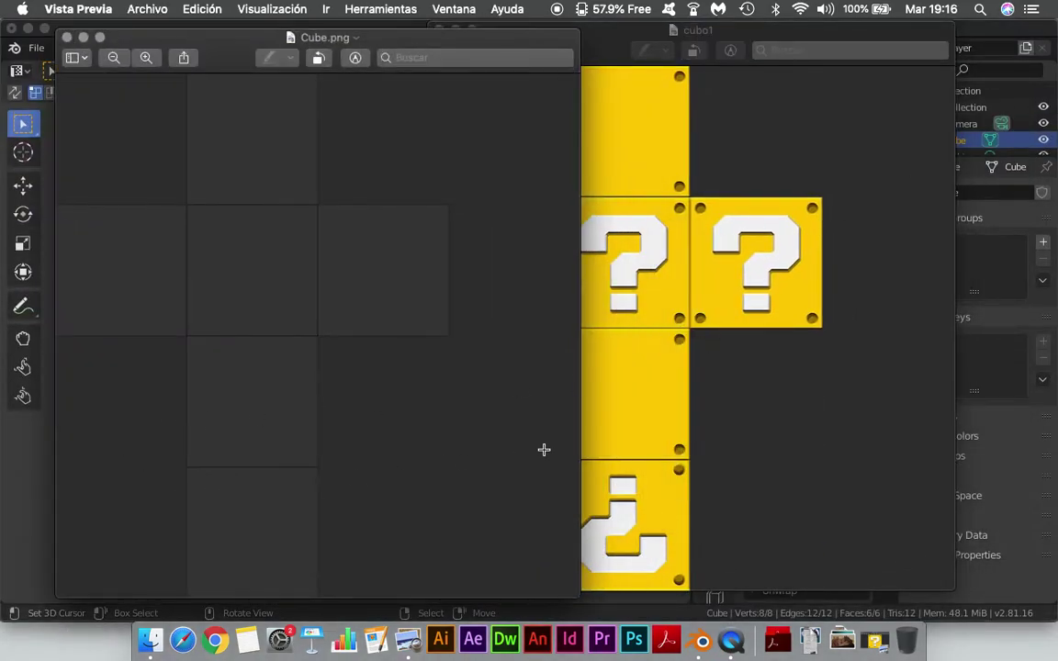
{"action": "mouse_move", "coordinate": [648, 33]}
{"action": "left_mouse_down"}
{"action": "mouse_move", "coordinate": [779, 66]}
{"action": "mouse_move", "coordinate": [803, 41]}
{"action": "mouse_move", "coordinate": [686, 33]}
{"action": "mouse_move", "coordinate": [769, 41]}
{"action": "mouse_move", "coordinate": [749, 30]}
{"action": "left_mouse_up"}
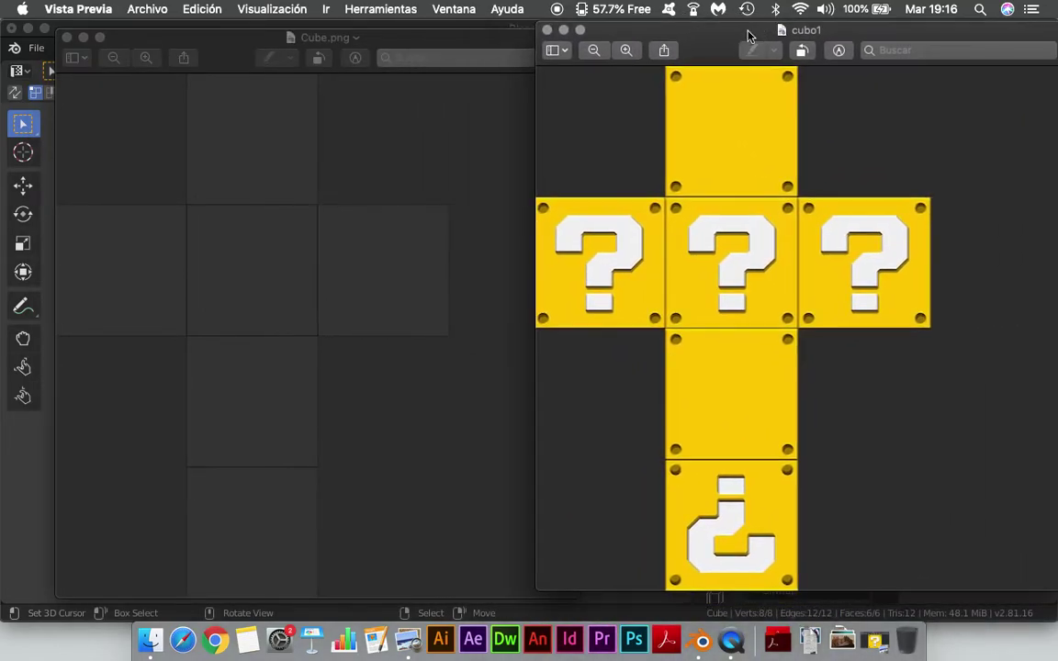
{"action": "left_click", "coordinate": [219, 53]}
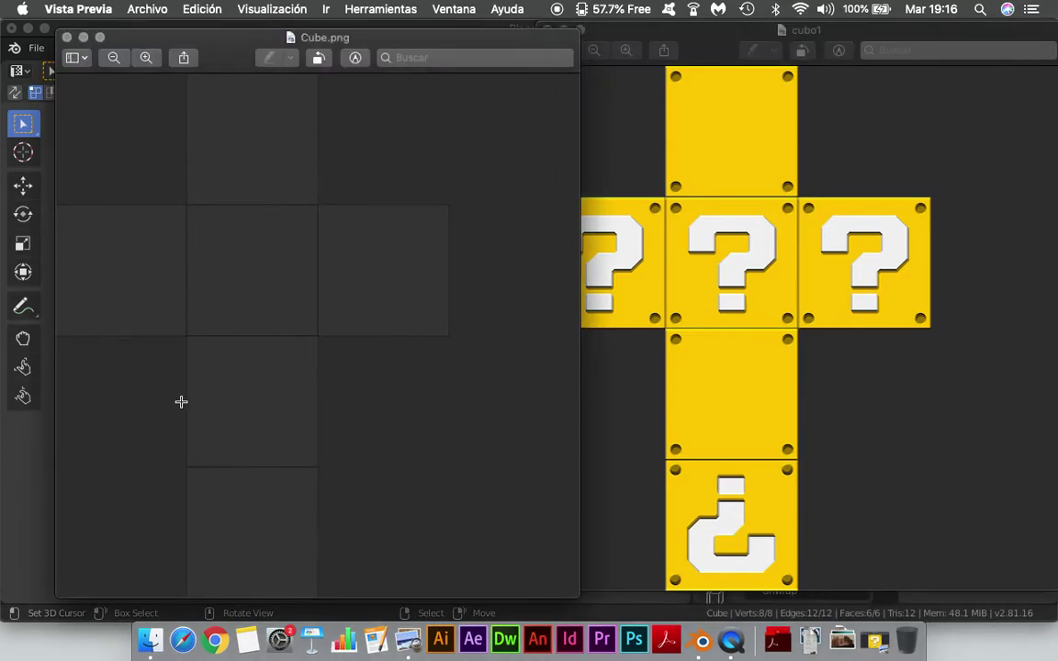
{"action": "left_click", "coordinate": [67, 38]}
{"action": "key", "text": "F11"}
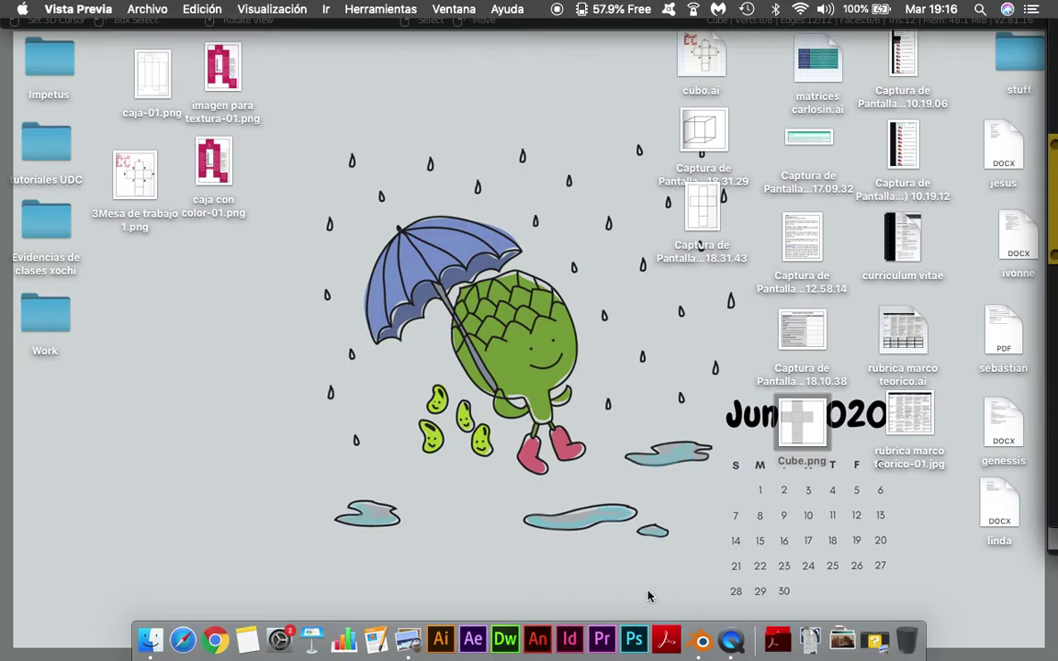
{"action": "key", "text": "F11"}
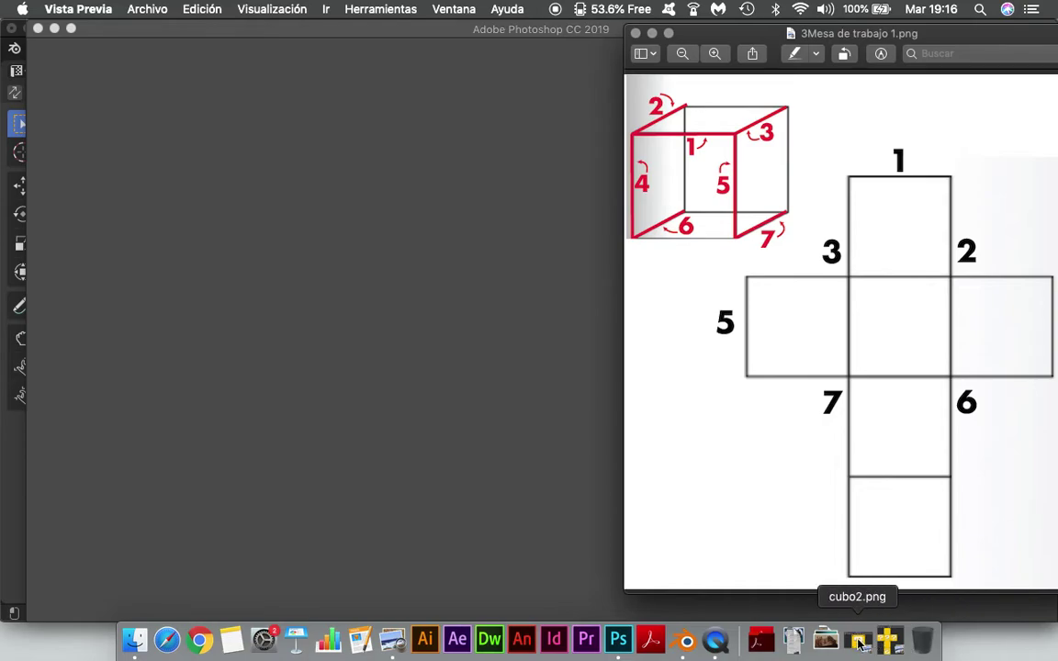
Step: Restore the cubo2.png texture window near the centre and minimize the cubo1 net
{"action": "left_click", "coordinate": [857, 640]}
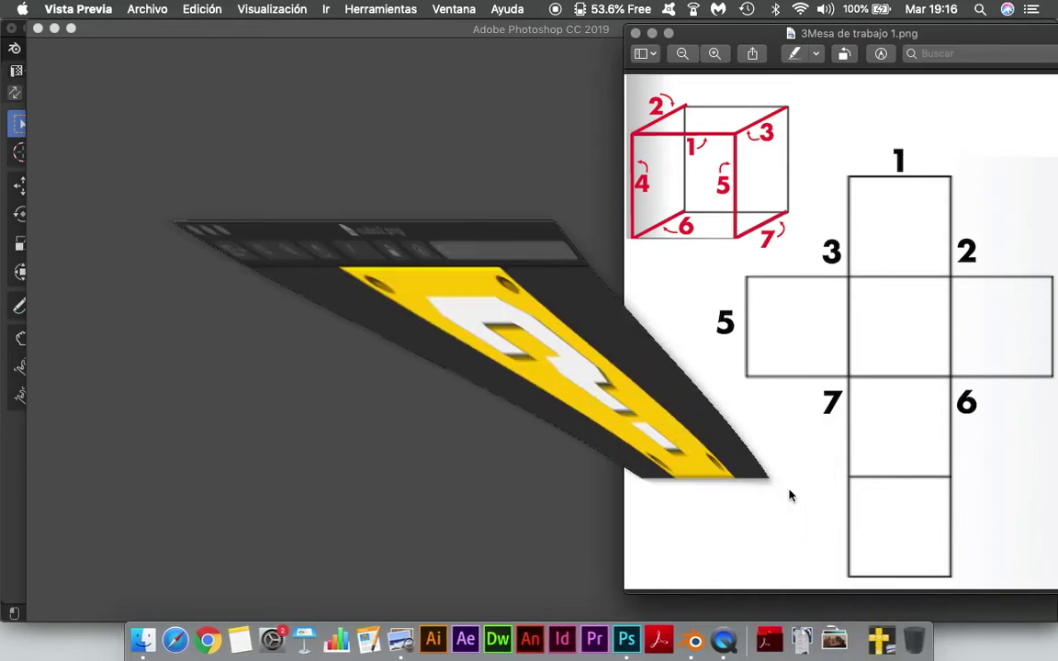
{"action": "mouse_move", "coordinate": [362, 73]}
{"action": "left_mouse_down"}
{"action": "mouse_move", "coordinate": [623, 74]}
{"action": "mouse_move", "coordinate": [612, 22]}
{"action": "left_mouse_up"}
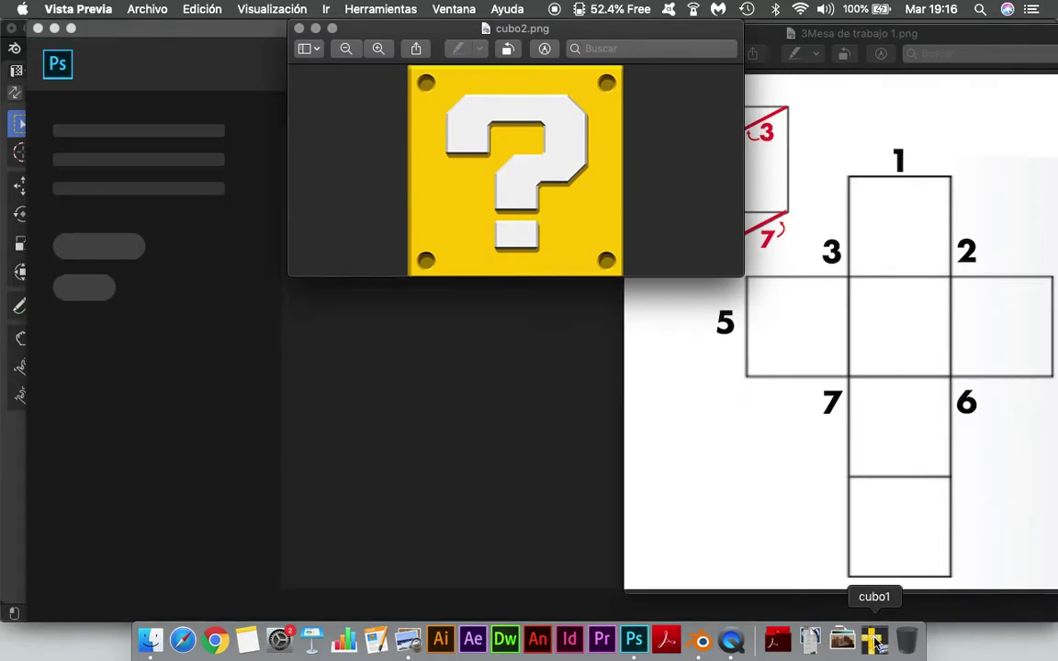
{"action": "left_click", "coordinate": [874, 640]}
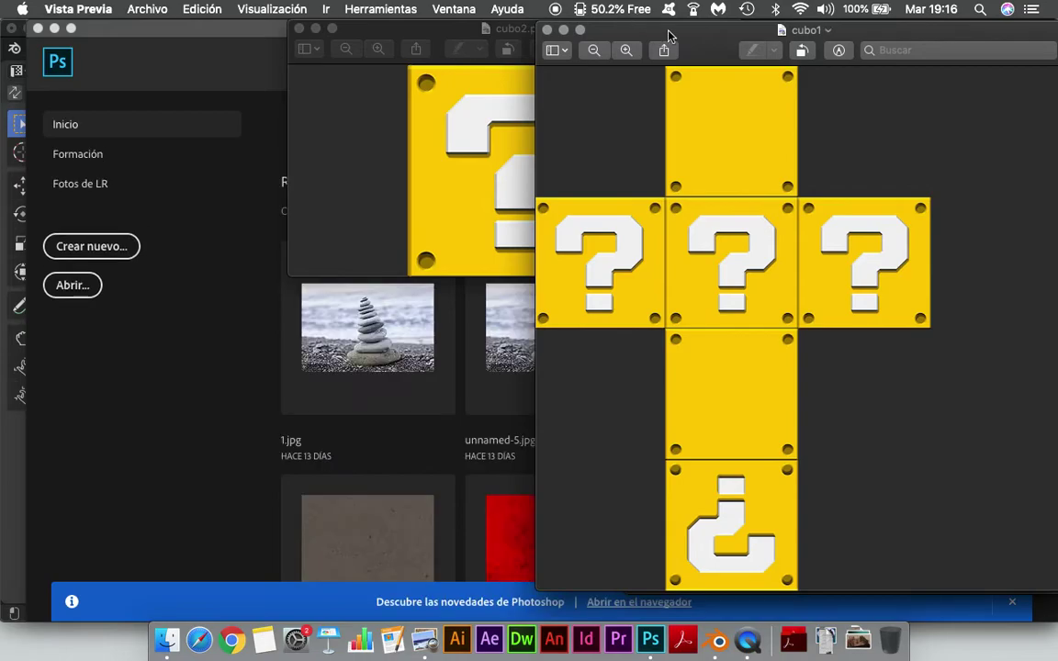
{"action": "left_click", "coordinate": [563, 29]}
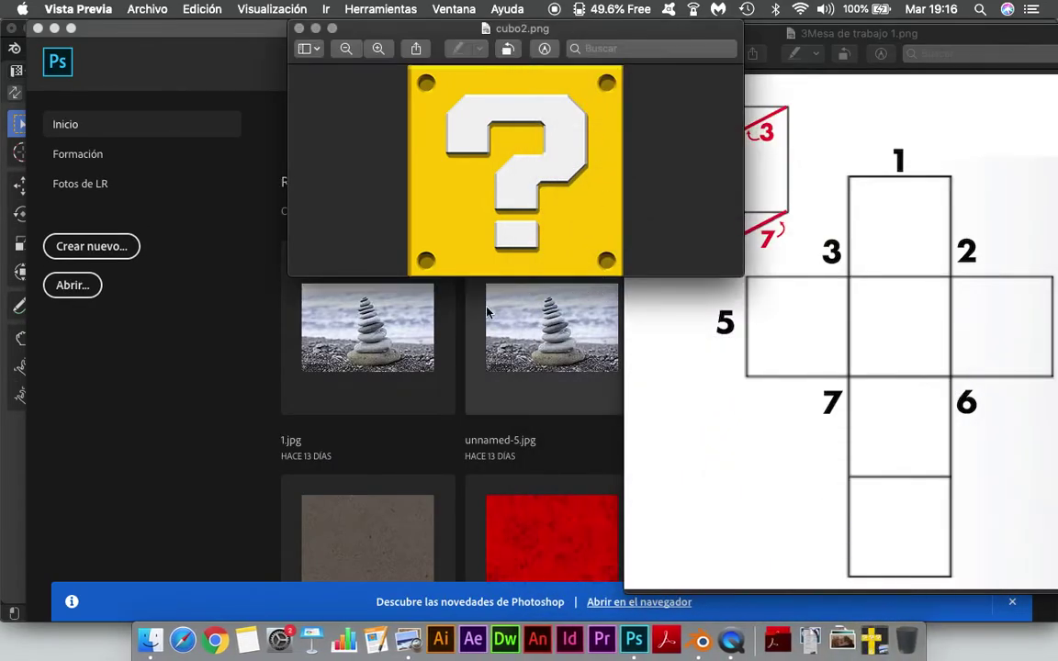
Step: Create a new blank Photoshop document from the Carta preset
{"action": "left_click", "coordinate": [291, 344]}
{"action": "left_click", "coordinate": [110, 246]}
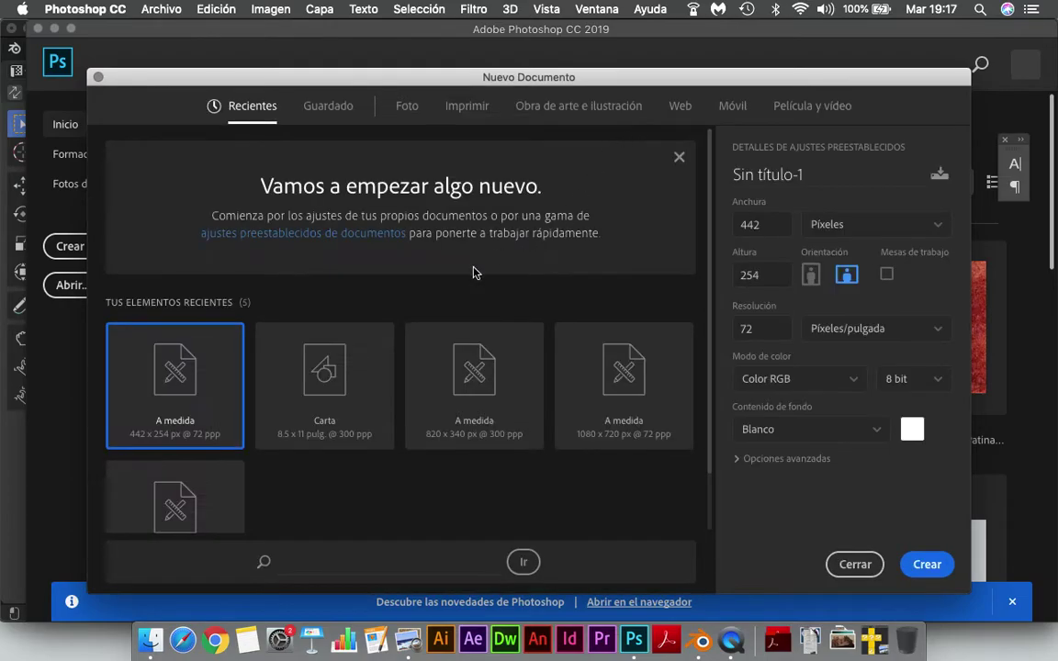
{"action": "double_click", "coordinate": [304, 382]}
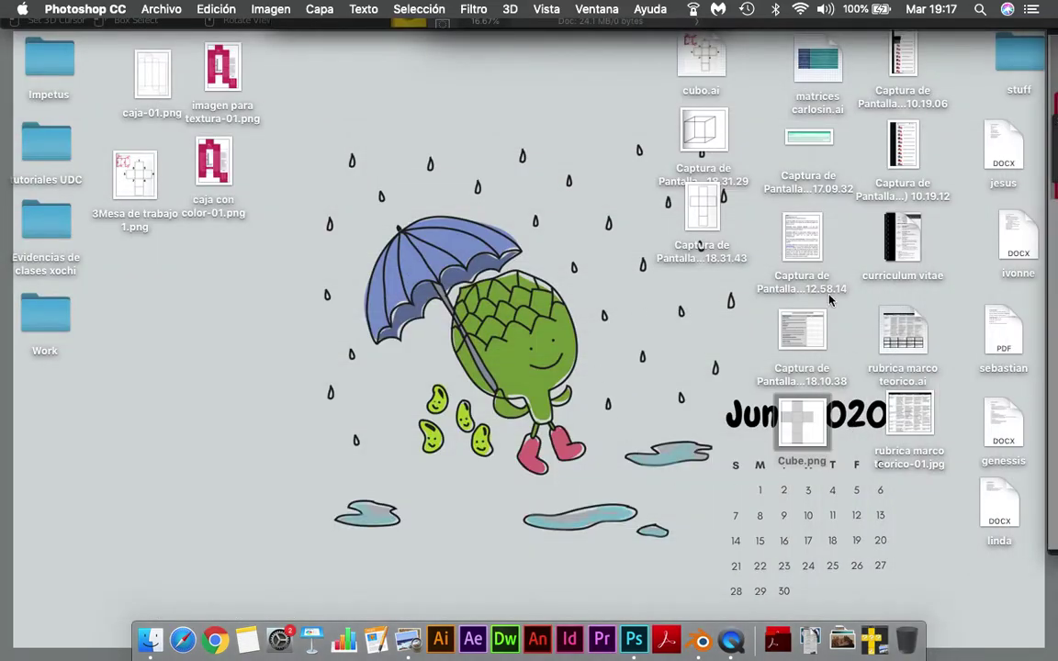
Step: Open Cube.png in Photoshop without a colour profile and close the blank Sin título-1 document
{"action": "left_click_drag", "start_coordinate": [809, 435], "coordinate": [632, 647]}
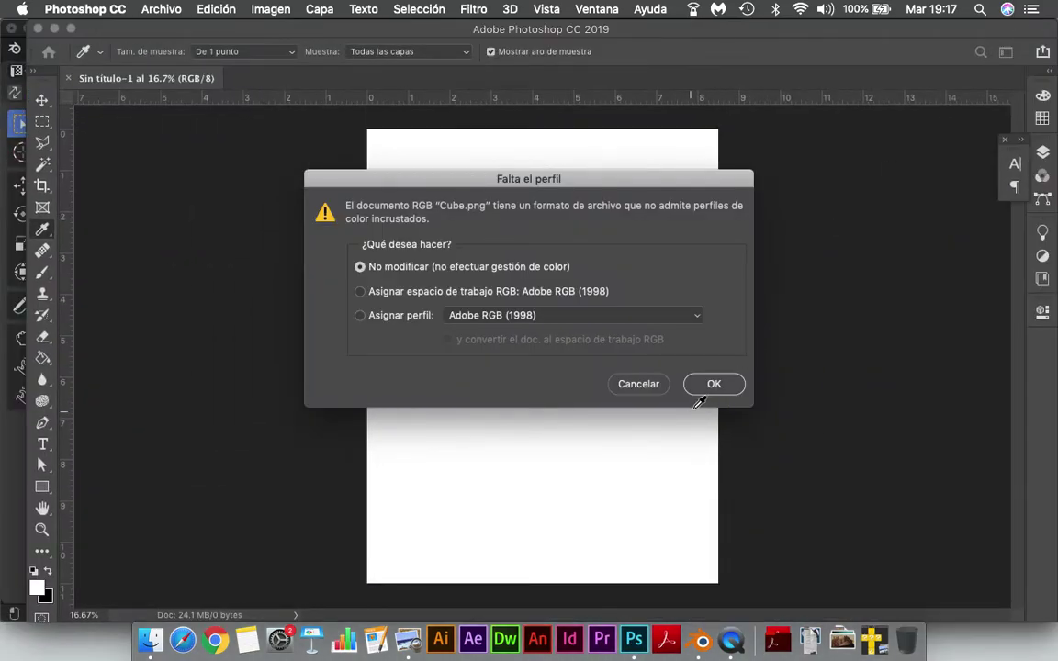
{"action": "left_click", "coordinate": [709, 386]}
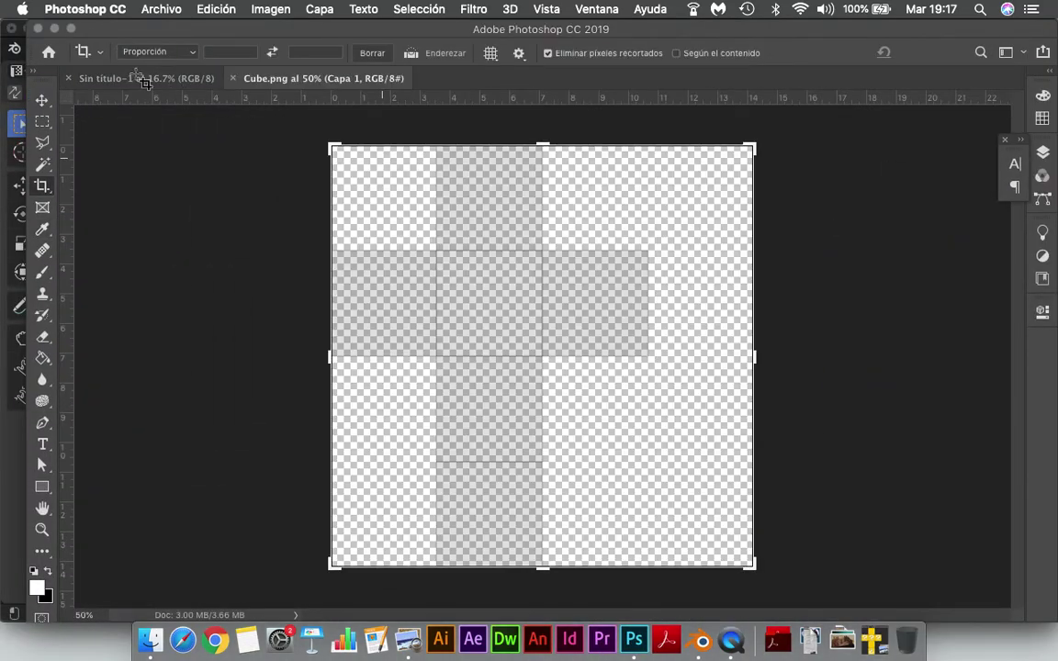
{"action": "left_click", "coordinate": [68, 78]}
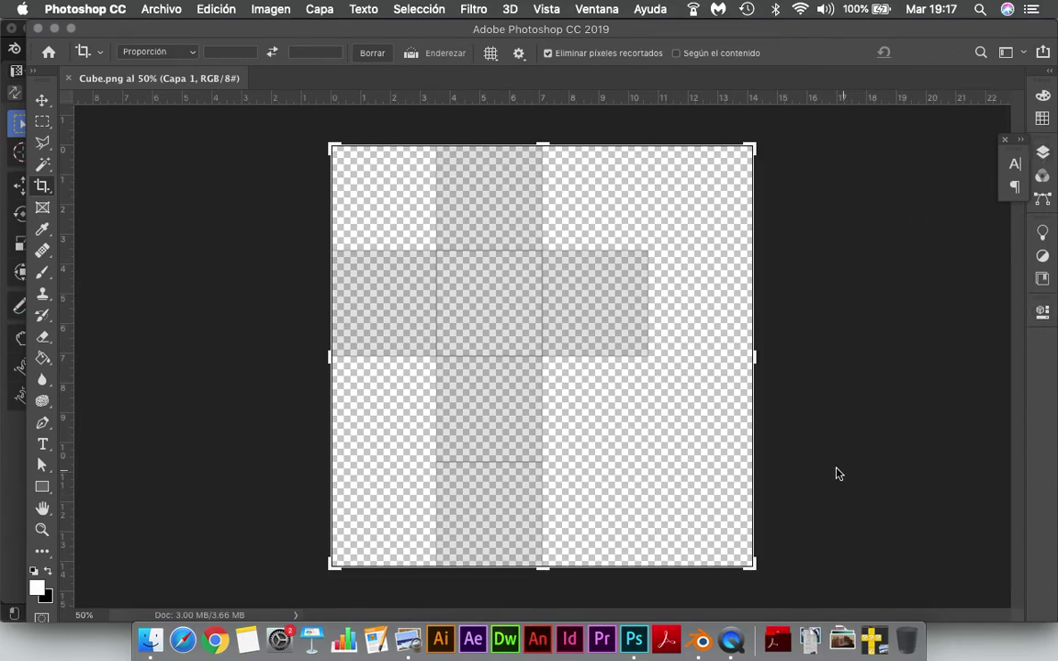
Step: Find cubo2.png by searching 'cub' in Spotlight and preview it
{"action": "key", "text": "F11"}
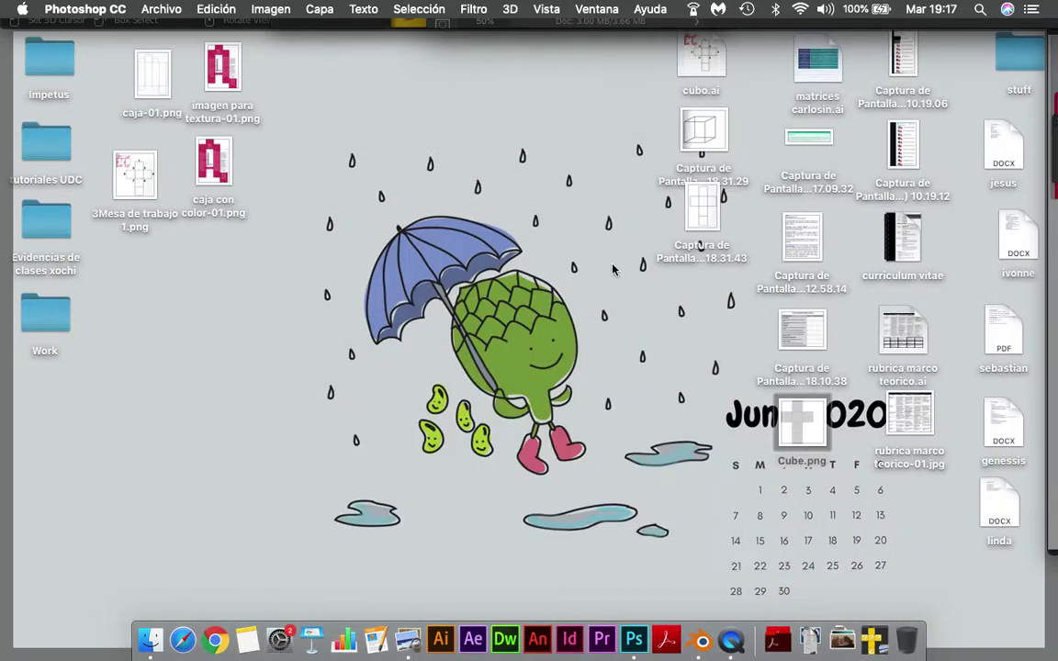
{"action": "key", "text": "F11"}
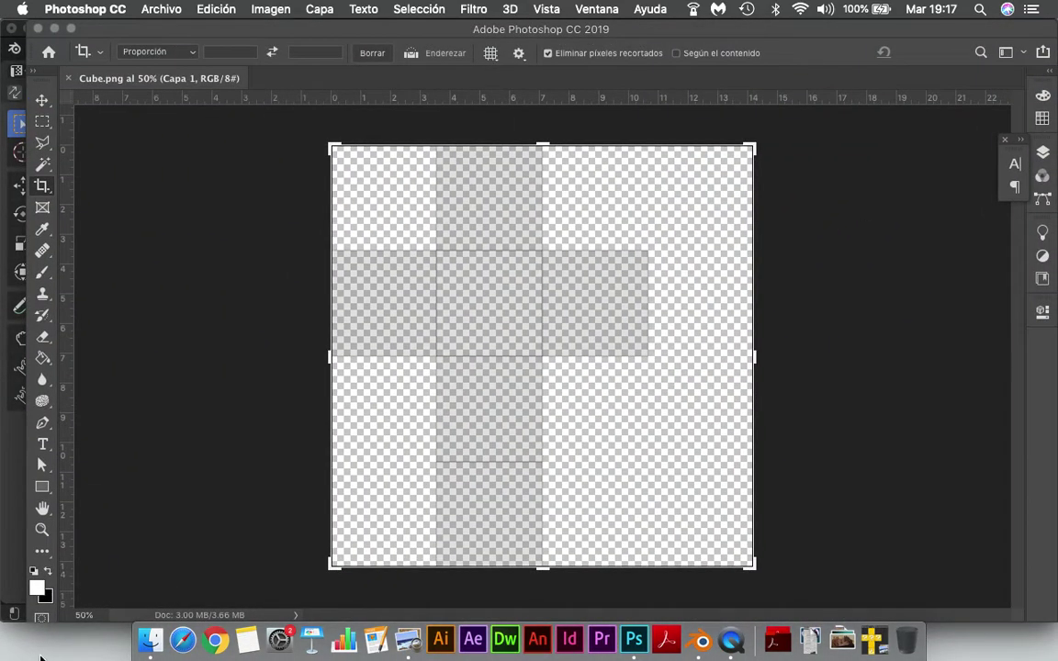
{"action": "key", "text": "super+space"}
{"action": "type", "text": "cub"}
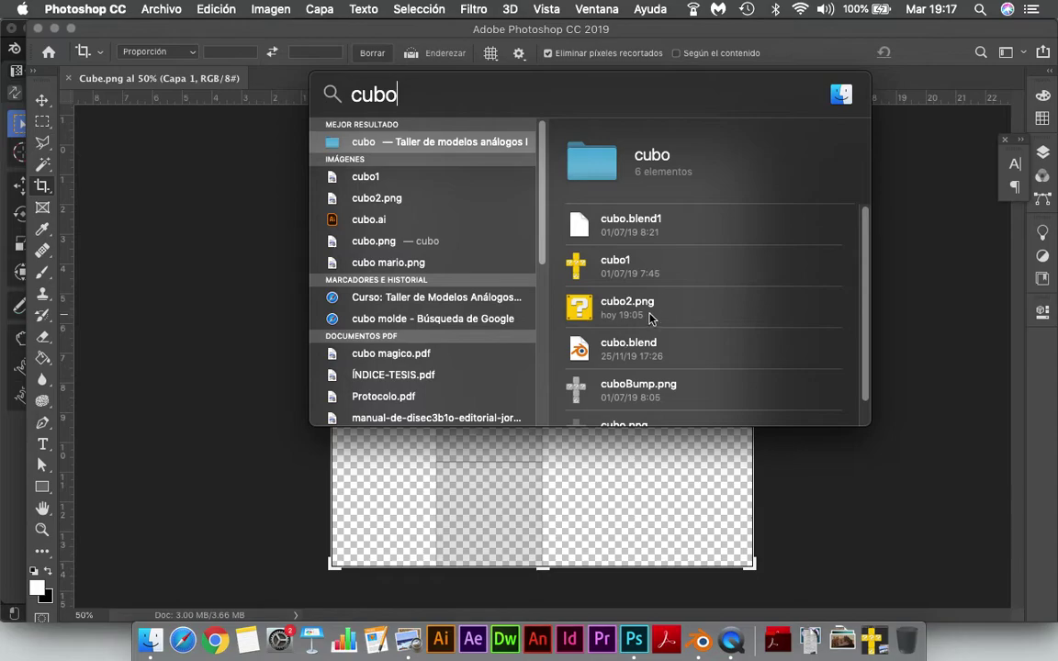
{"action": "scroll", "coordinate": [649, 318], "scroll_direction": "down", "scroll_amount": 1}
{"action": "double_click", "coordinate": [675, 285]}
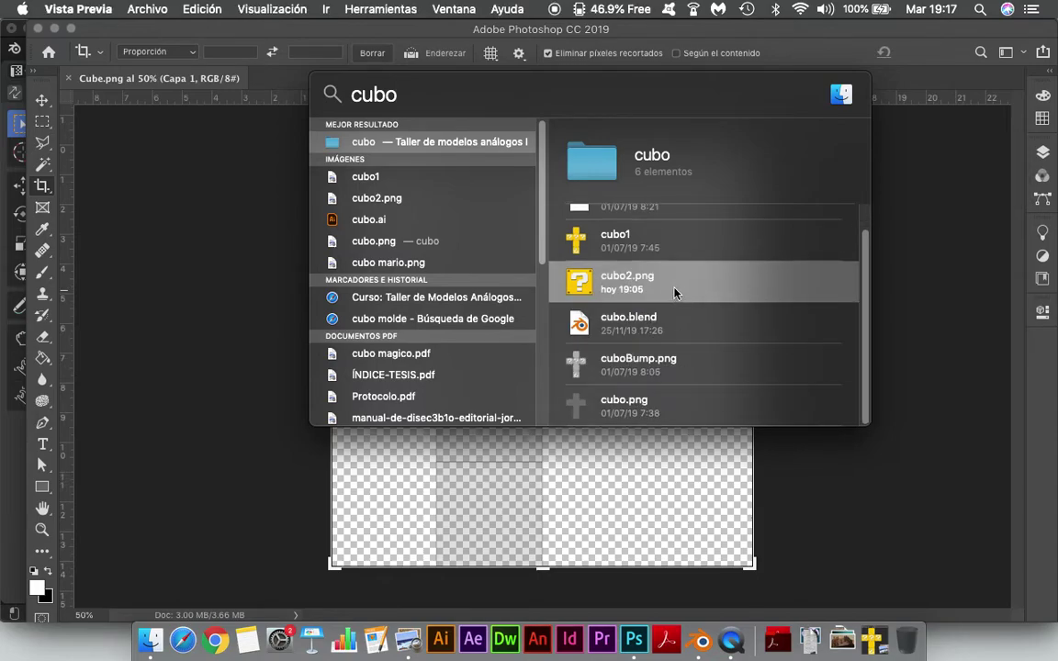
{"action": "left_click", "coordinate": [299, 28]}
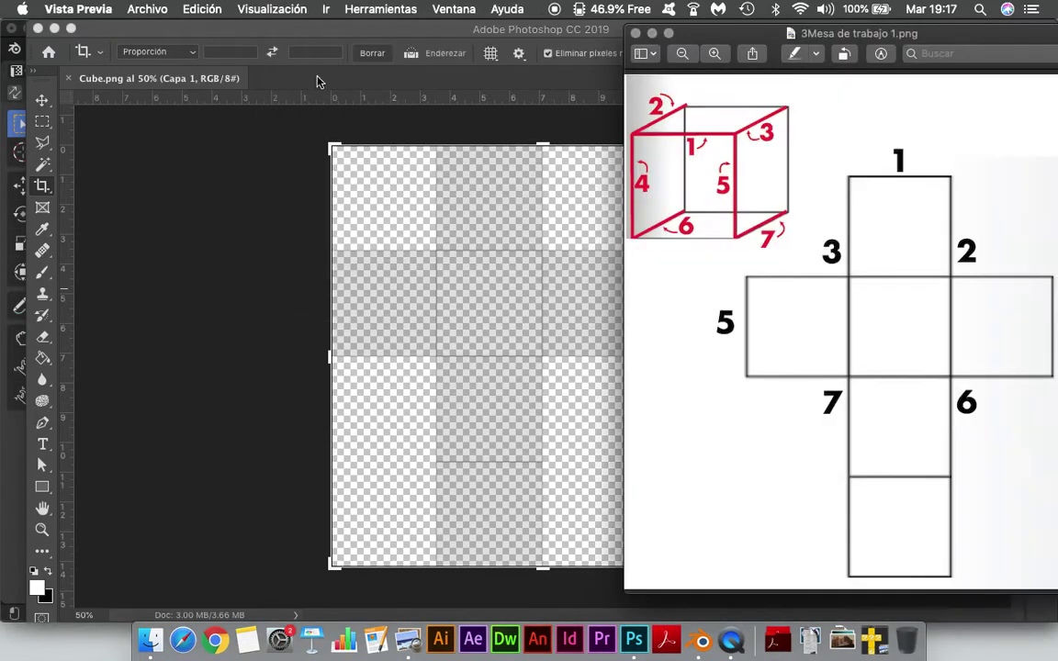
{"action": "left_click", "coordinate": [350, 322]}
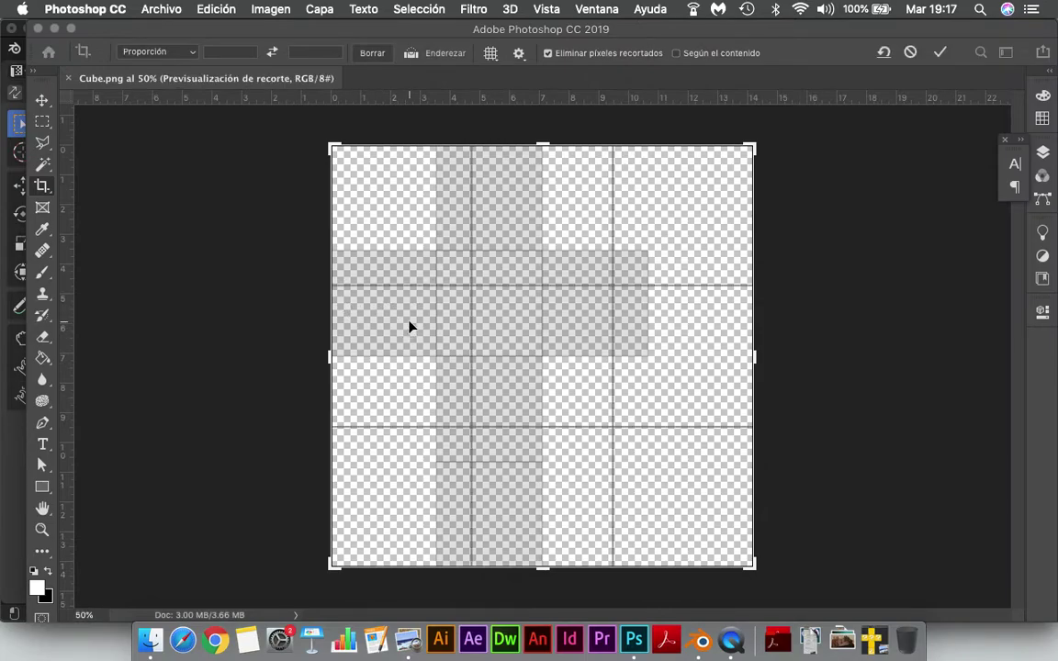
Step: Drag cubo2.png from Spotlight onto the Cube.png canvas and move it to the lower right
{"action": "key", "text": "super+space"}
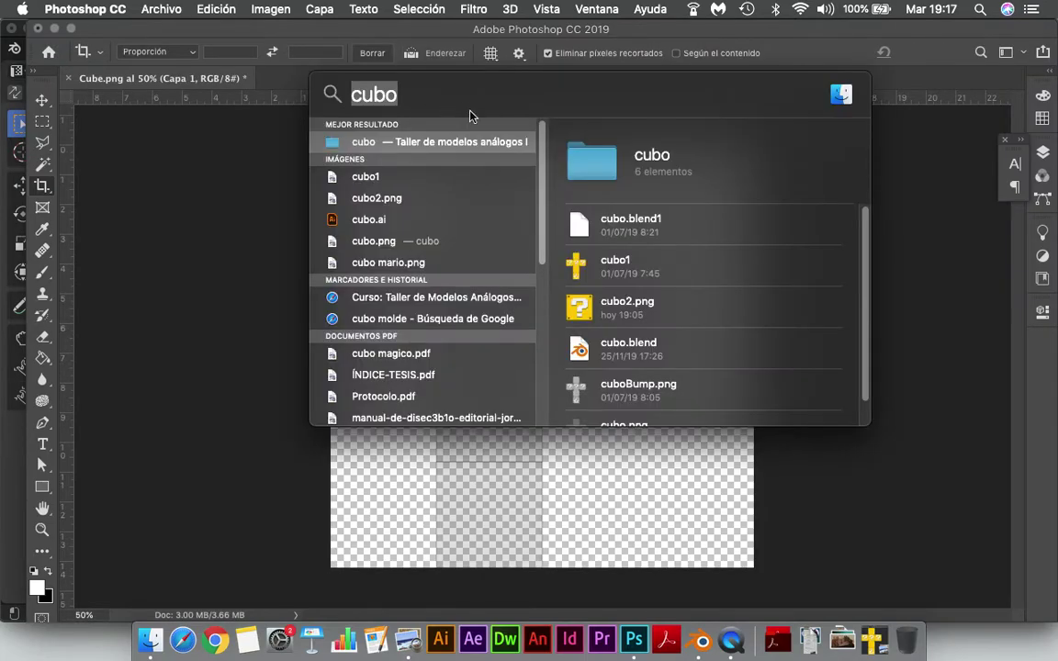
{"action": "left_click_drag", "start_coordinate": [628, 310], "coordinate": [381, 183]}
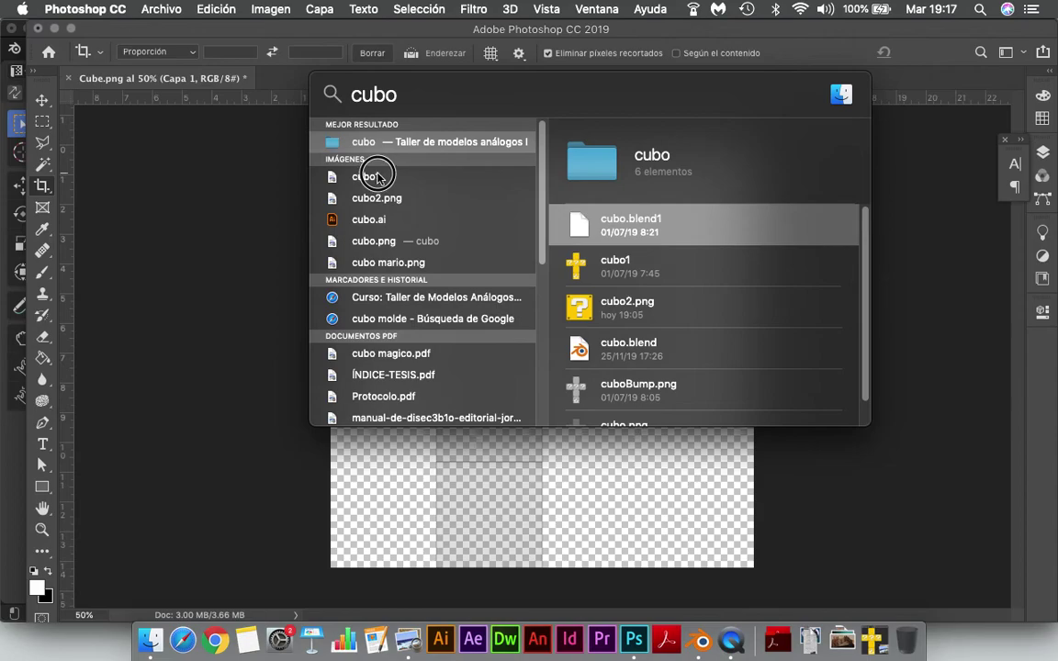
{"action": "key", "text": "Return"}
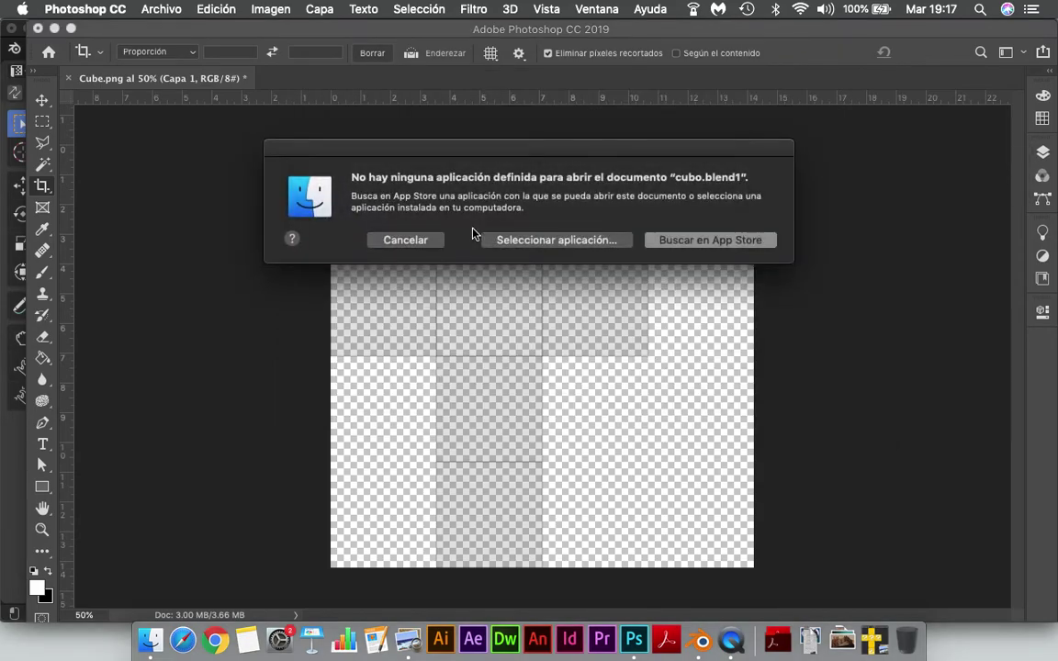
{"action": "key", "text": "Escape"}
{"action": "key", "text": "super+space"}
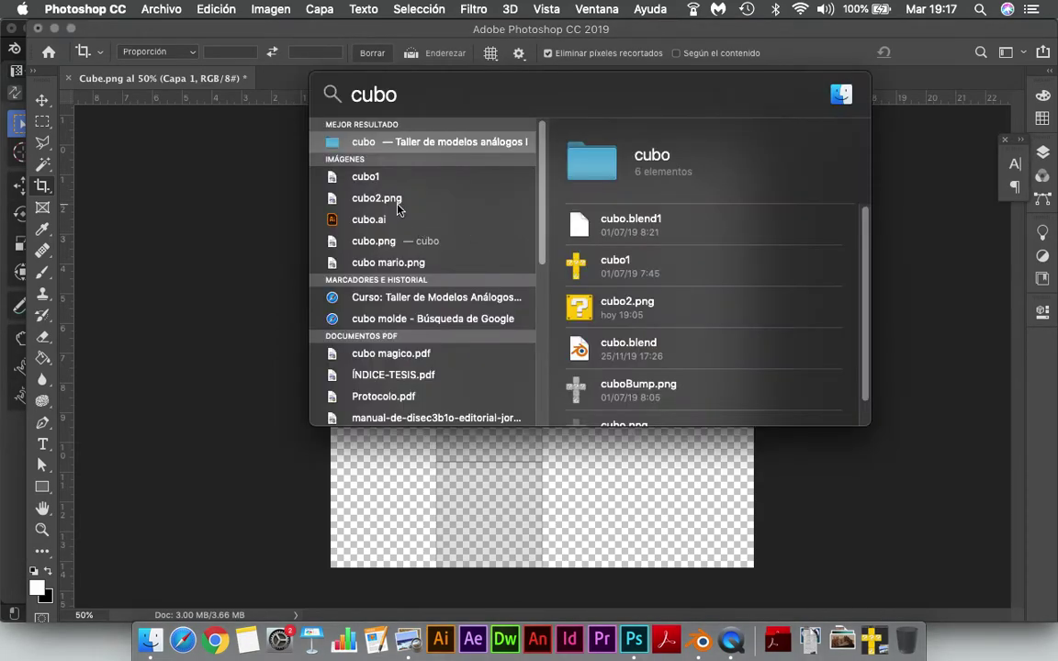
{"action": "left_click_drag", "start_coordinate": [381, 200], "coordinate": [604, 472]}
{"action": "mouse_move", "coordinate": [541, 350]}
{"action": "left_mouse_down"}
{"action": "mouse_move", "coordinate": [488, 286]}
{"action": "mouse_move", "coordinate": [685, 451]}
{"action": "left_mouse_up"}
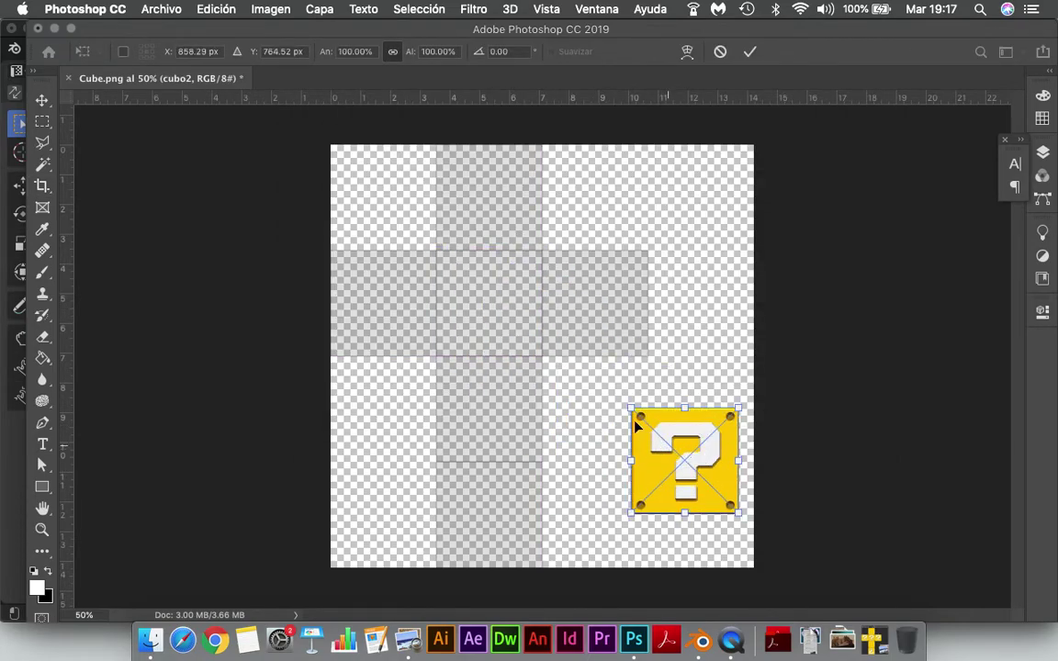
{"action": "scroll", "coordinate": [537, 336], "scroll_direction": "up", "scroll_amount": 2, "text": "alt"}
Step: Commit the placed cubo2 question block on the canvas
{"action": "scroll", "coordinate": [527, 326], "scroll_direction": "up", "scroll_amount": 2, "text": "alt"}
{"action": "scroll", "coordinate": [527, 326], "scroll_direction": "up", "scroll_amount": 1, "text": "alt"}
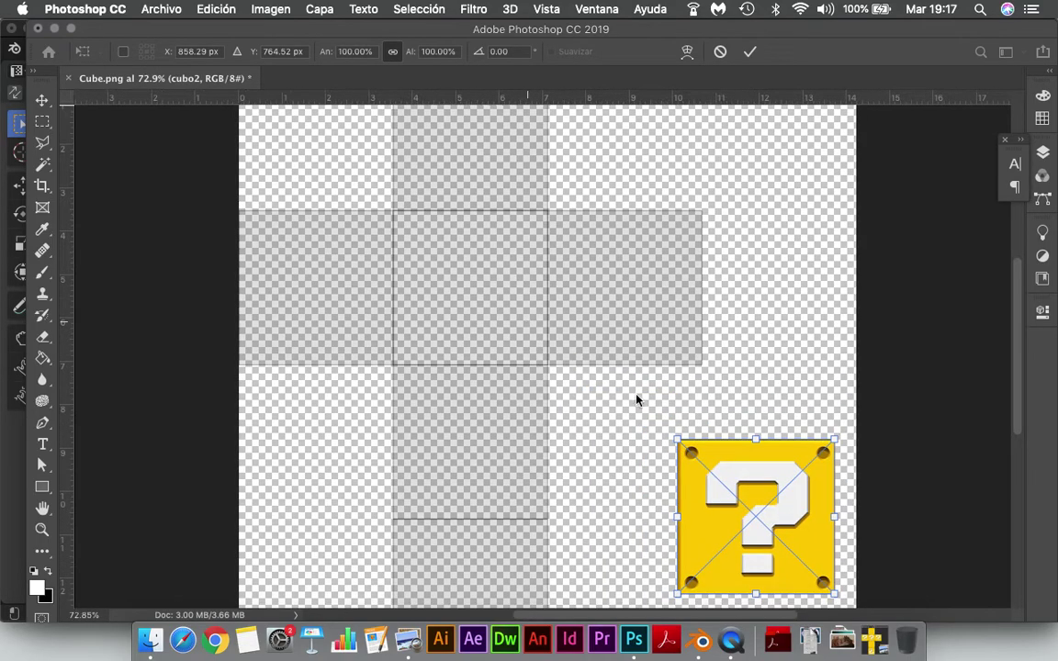
{"action": "scroll", "coordinate": [767, 359], "scroll_direction": "down", "scroll_amount": 3, "text": "alt"}
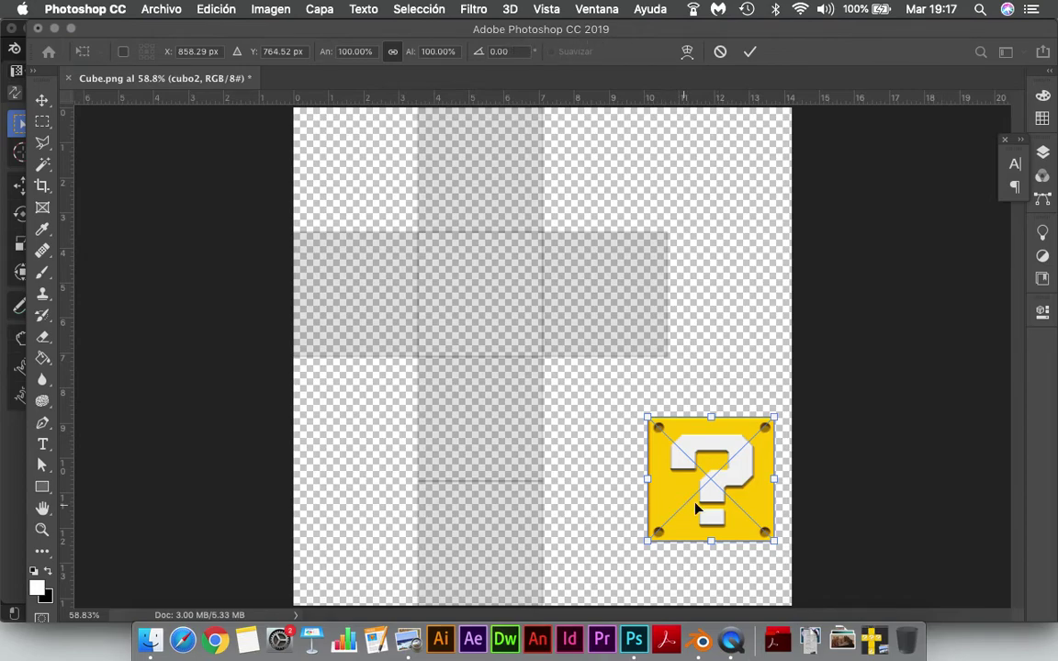
{"action": "key", "text": "Return"}
Step: Open 3Mesa de trabajo 1.png from the desktop and tile Photoshop to the left half
{"action": "key", "text": "F11"}
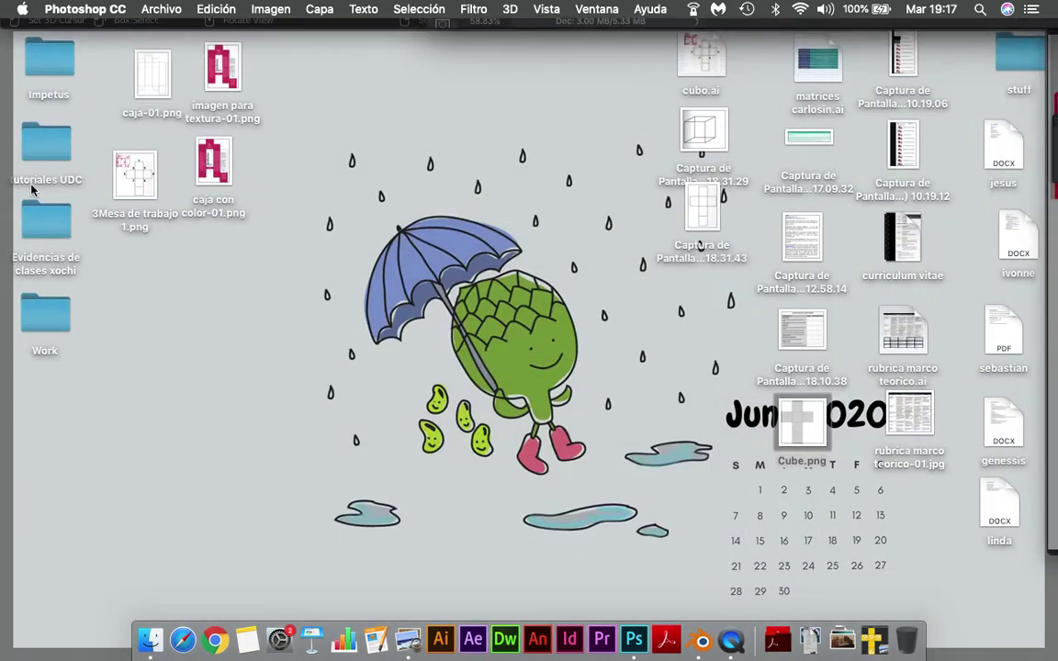
{"action": "left_click", "coordinate": [136, 182]}
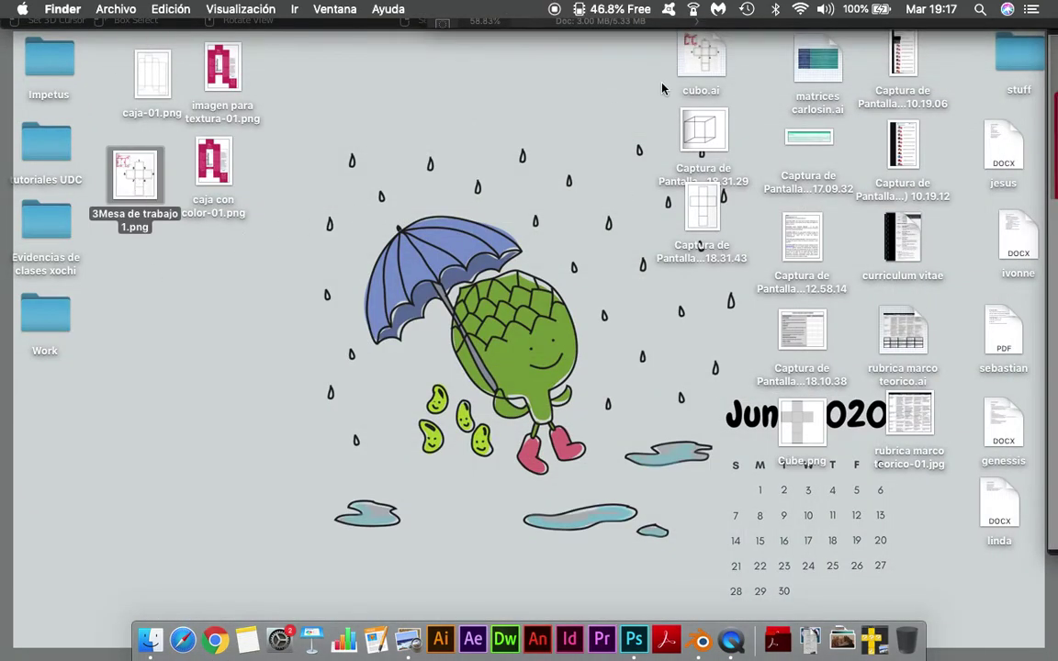
{"action": "key", "text": "F11"}
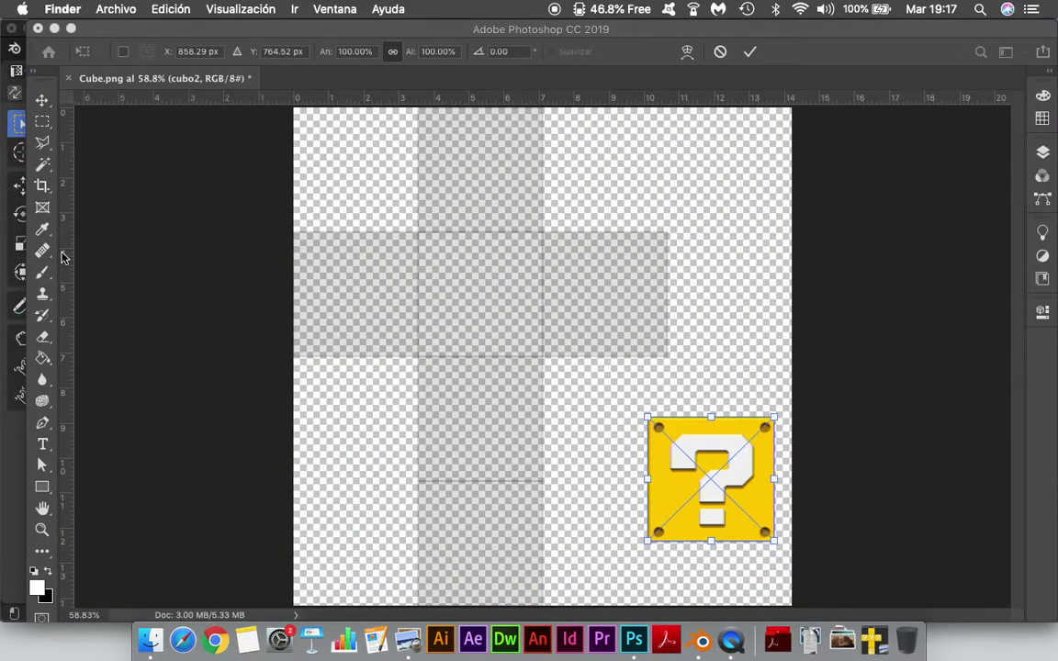
{"action": "key", "text": "F11"}
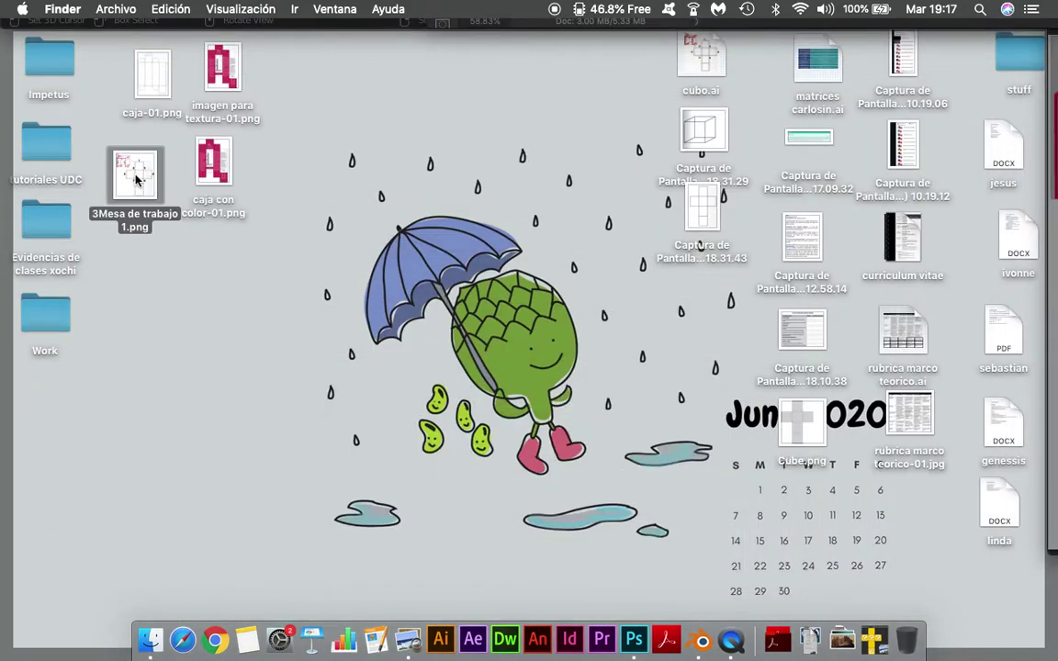
{"action": "double_click", "coordinate": [137, 174]}
{"action": "left_click", "coordinate": [404, 34]}
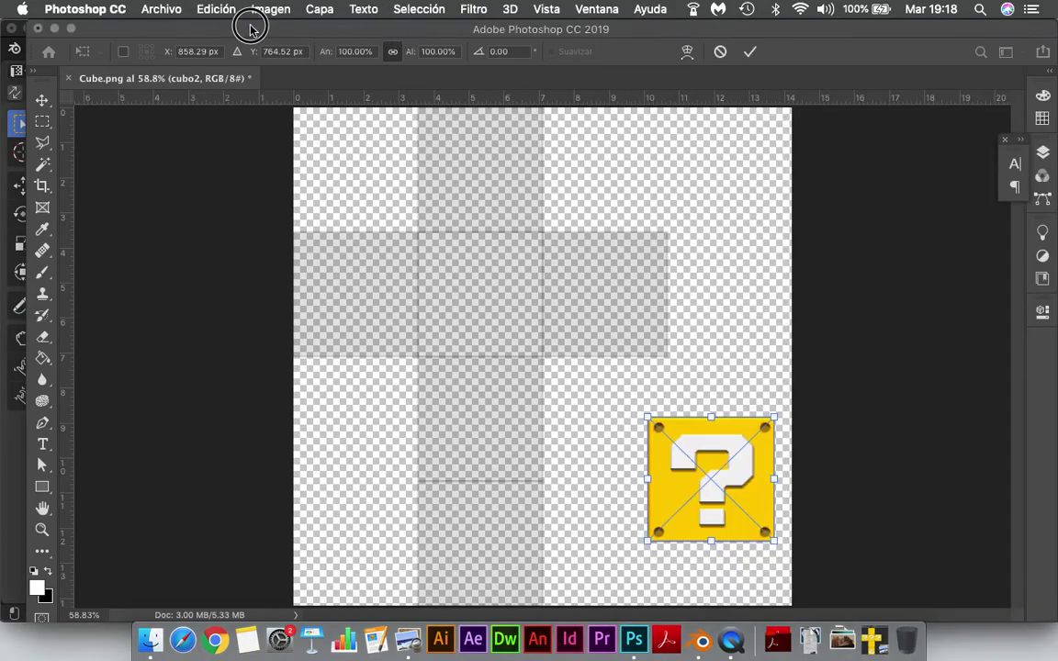
{"action": "key", "text": "ctrl+alt+Left"}
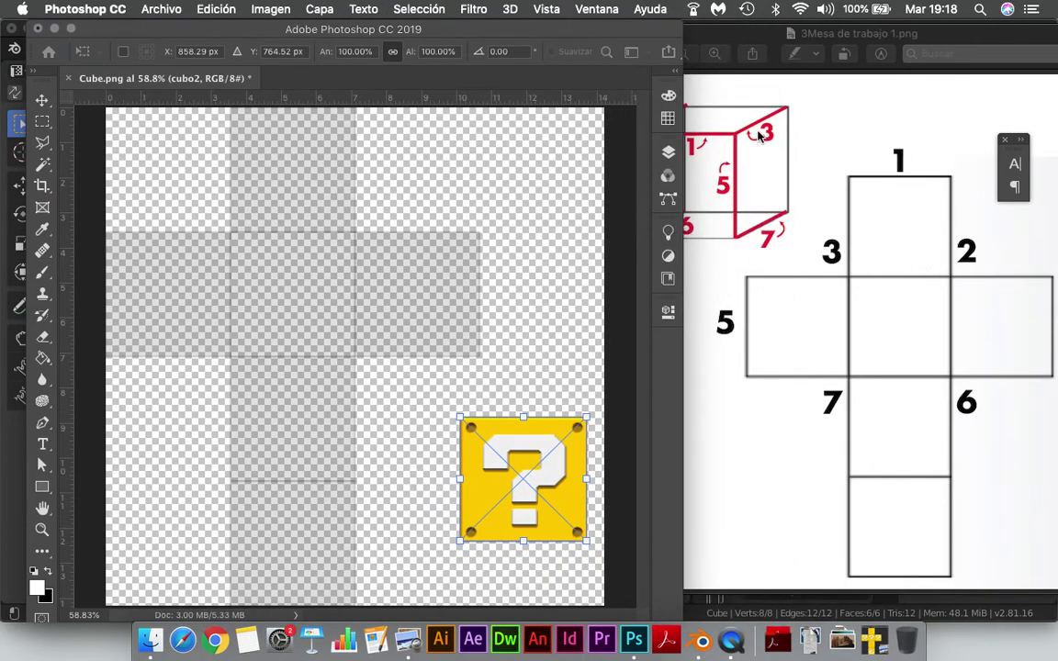
{"action": "left_click", "coordinate": [719, 29]}
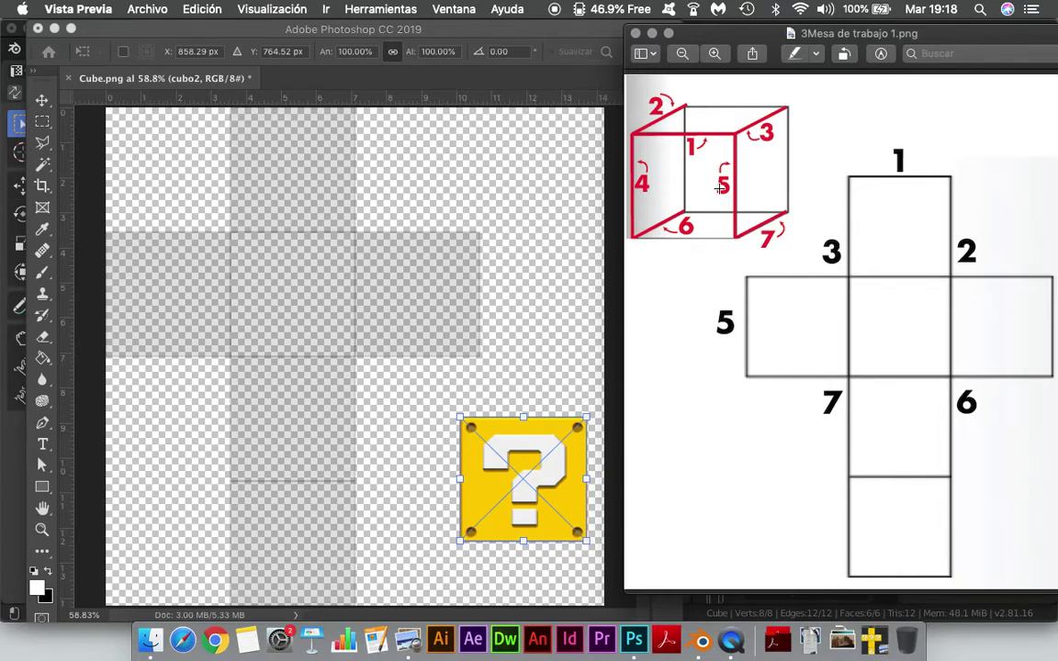
Step: Set the question block on the net's left face, then drag a cubo2 copia duplicate rightward
{"action": "left_click", "coordinate": [292, 257]}
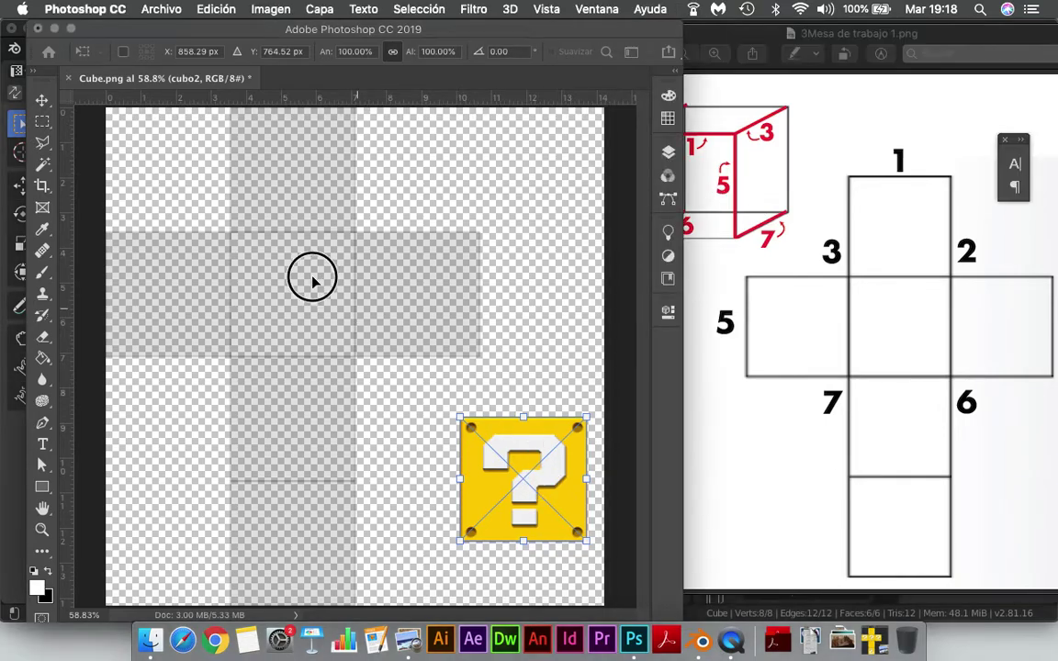
{"action": "mouse_move", "coordinate": [488, 404]}
{"action": "left_mouse_down"}
{"action": "mouse_move", "coordinate": [259, 258]}
{"action": "mouse_move", "coordinate": [193, 258]}
{"action": "left_mouse_up"}
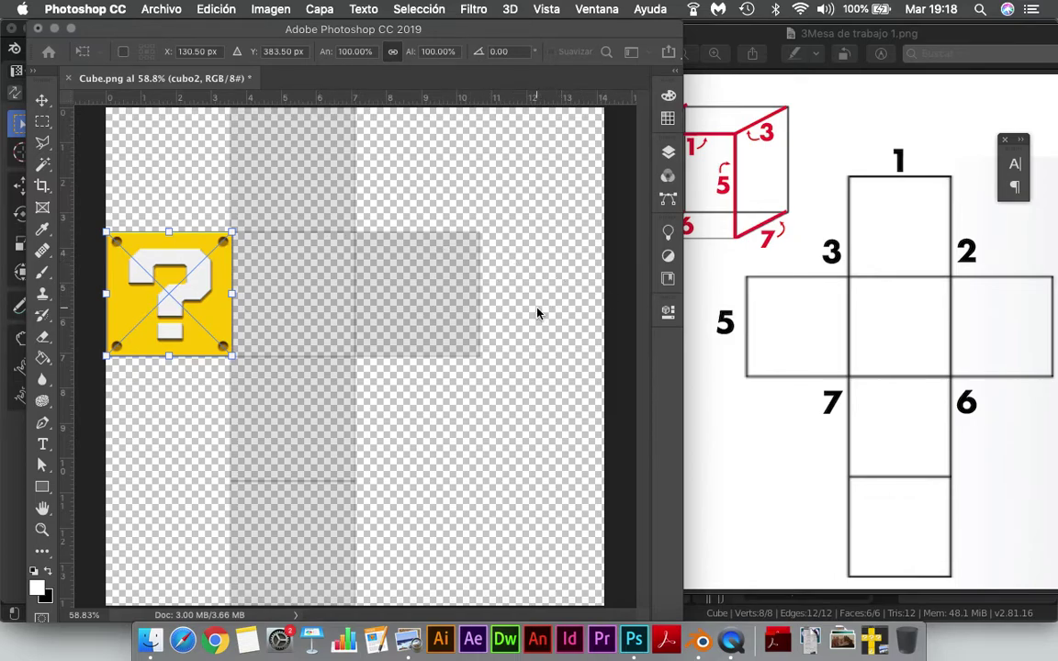
{"action": "scroll", "coordinate": [134, 271], "scroll_direction": "up", "scroll_amount": 5, "text": "alt"}
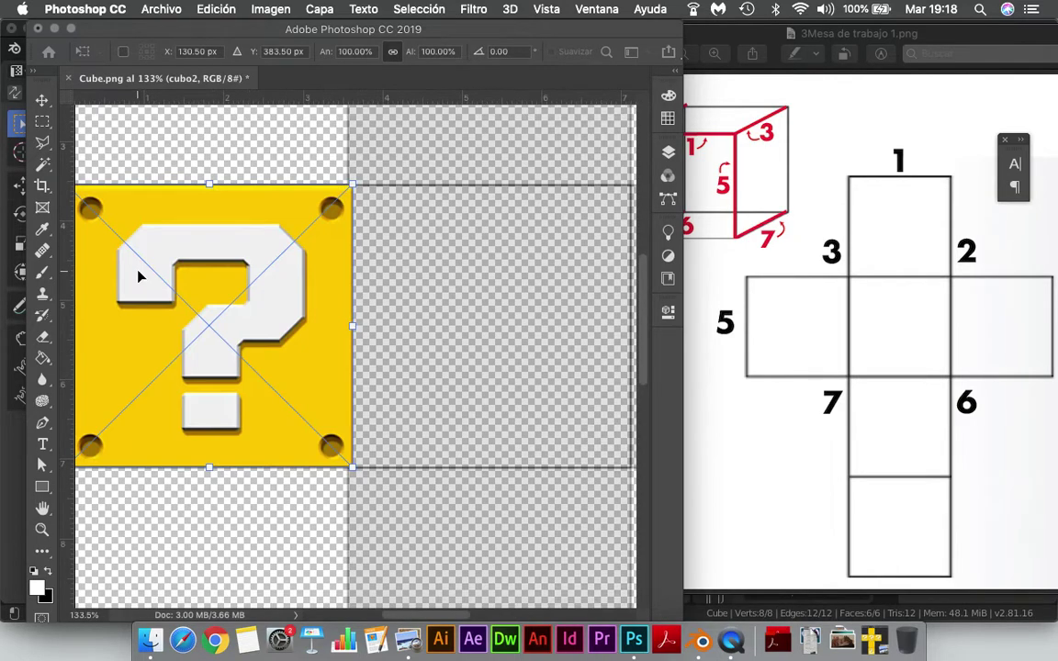
{"action": "left_click_drag", "start_coordinate": [416, 318], "coordinate": [427, 317]}
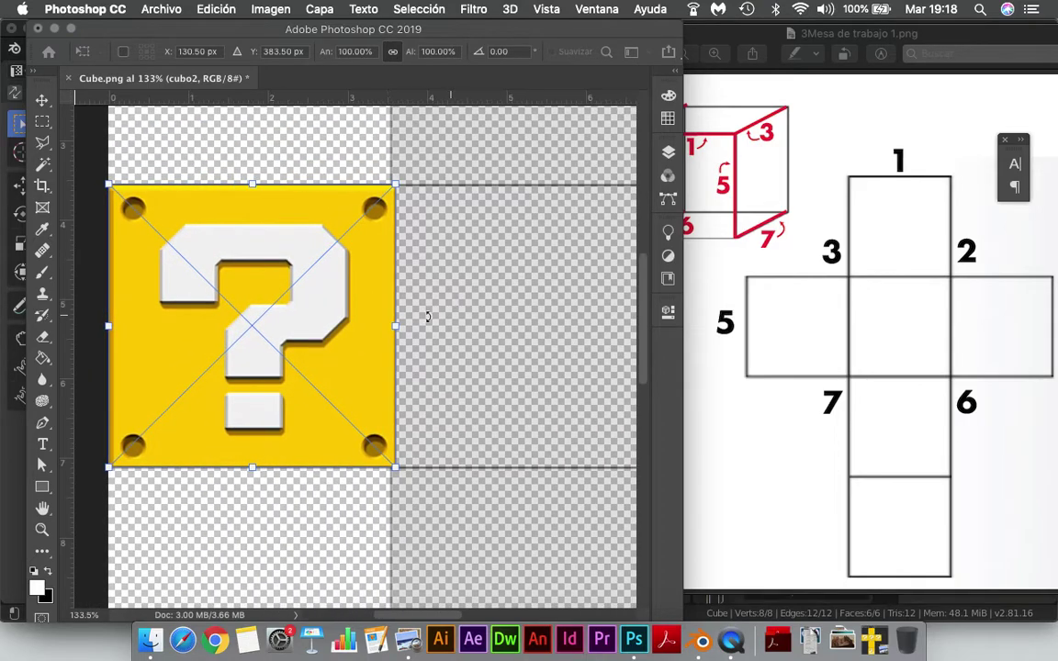
{"action": "key", "text": "c"}
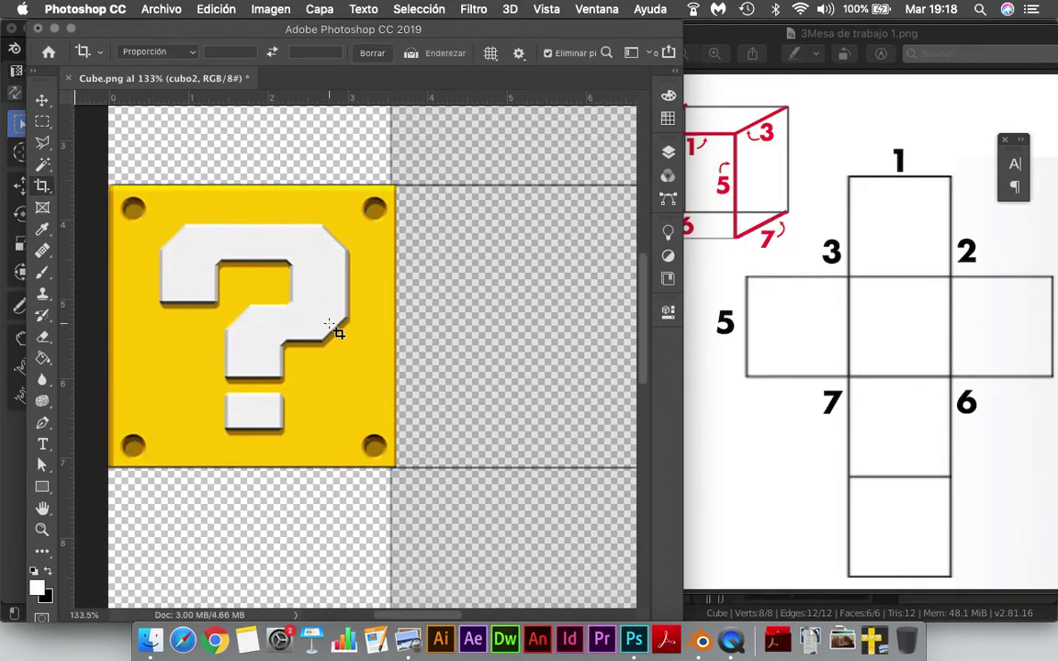
{"action": "key", "text": "v"}
{"action": "mouse_move", "coordinate": [344, 326]}
{"action": "left_mouse_down", "text": "alt"}
{"action": "mouse_move", "coordinate": [595, 314]}
{"action": "mouse_move", "coordinate": [207, 286]}
{"action": "left_mouse_up", "text": "alt"}
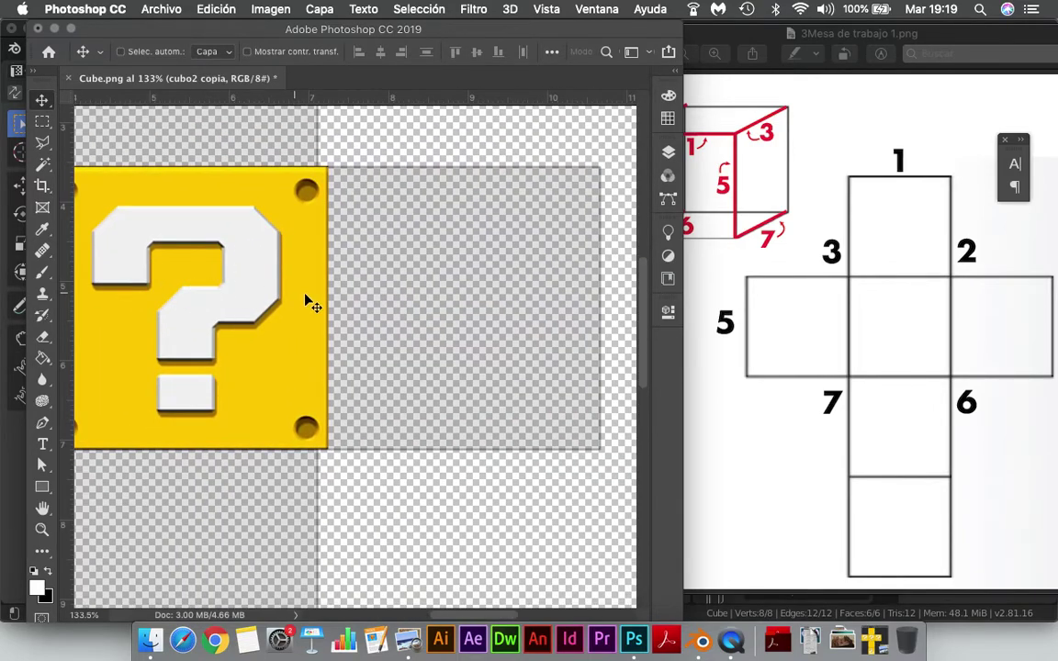
Step: Scroll to the tile and undo an accidental duplicate onto the centre face
{"action": "scroll", "coordinate": [347, 309], "scroll_direction": "down", "scroll_amount": 1, "text": "alt"}
{"action": "scroll", "coordinate": [347, 309], "scroll_direction": "left", "scroll_amount": 5}
{"action": "scroll", "coordinate": [503, 309], "scroll_direction": "left", "scroll_amount": 5}
{"action": "scroll", "coordinate": [483, 314], "scroll_direction": "down", "scroll_amount": 1, "text": "alt"}
{"action": "scroll", "coordinate": [475, 314], "scroll_direction": "down", "scroll_amount": 1, "text": "alt"}
{"action": "scroll", "coordinate": [475, 314], "scroll_direction": "down", "scroll_amount": 1, "text": "alt"}
{"action": "scroll", "coordinate": [475, 314], "scroll_direction": "down", "scroll_amount": 2, "text": "alt"}
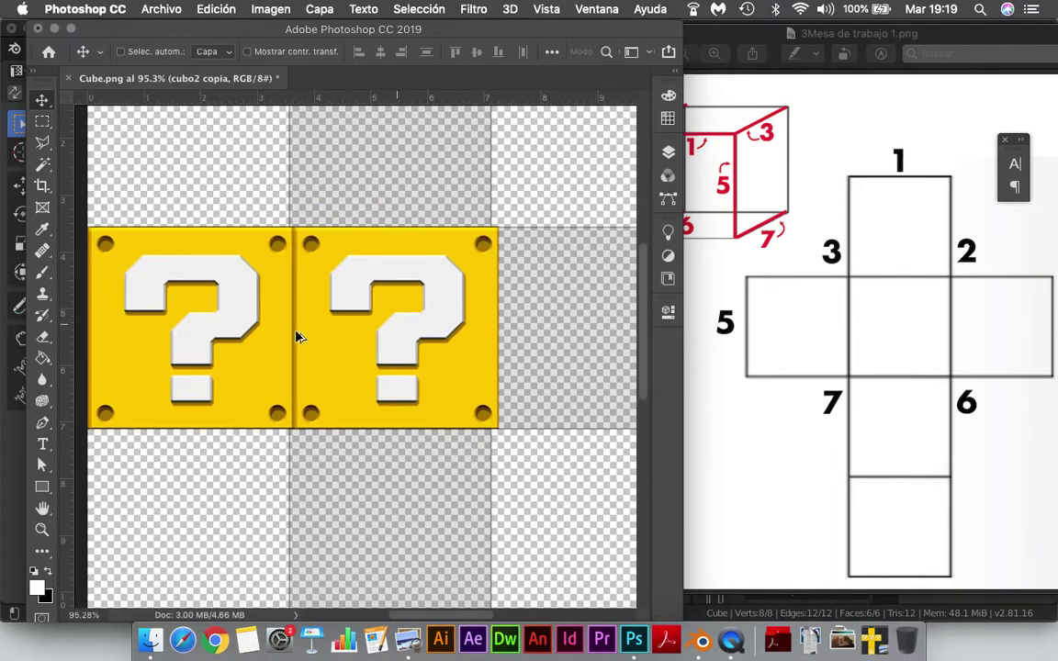
{"action": "left_click_drag", "start_coordinate": [380, 337], "coordinate": [365, 337], "text": "alt"}
{"action": "key", "text": "ctrl+z"}
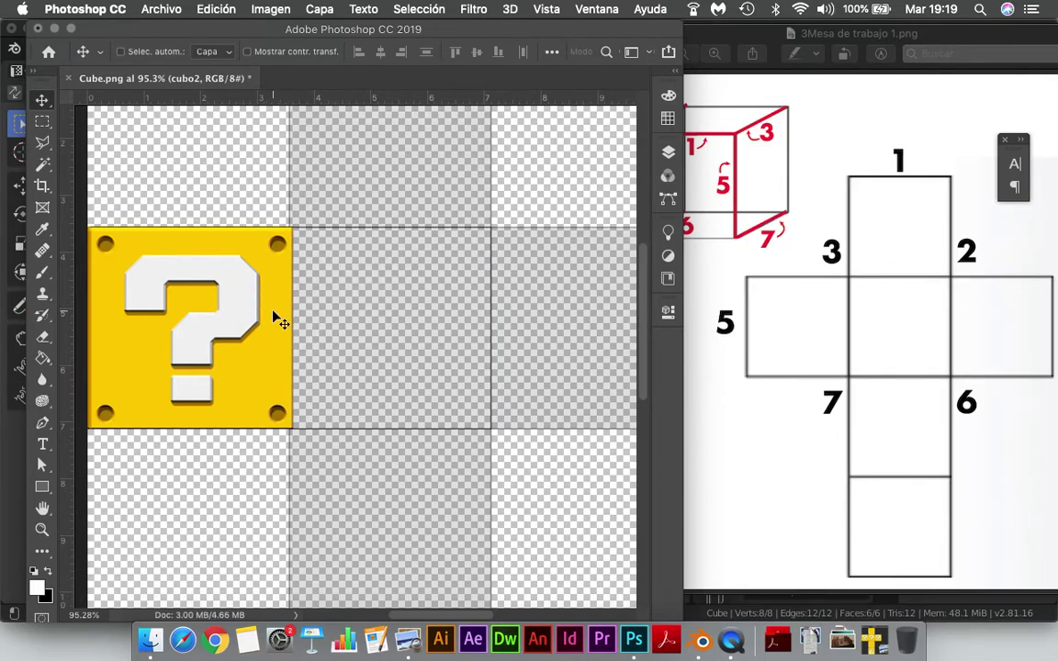
Step: Free Transform the tile's width to 98.47% so it fits its square face
{"action": "key", "text": "ctrl+t"}
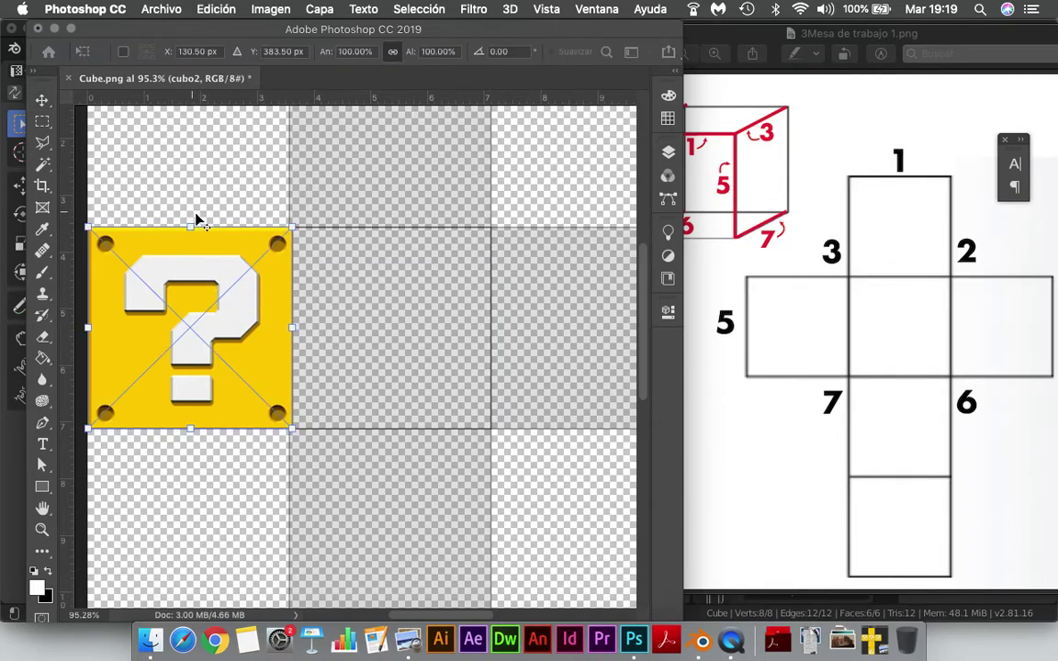
{"action": "scroll", "coordinate": [195, 221], "scroll_direction": "up", "scroll_amount": 3, "text": "alt"}
{"action": "scroll", "coordinate": [193, 217], "scroll_direction": "up", "scroll_amount": 2, "text": "alt"}
{"action": "mouse_move", "coordinate": [363, 410]}
{"action": "left_mouse_down"}
{"action": "mouse_move", "coordinate": [354, 390]}
{"action": "mouse_move", "coordinate": [339, 391]}
{"action": "left_mouse_up"}
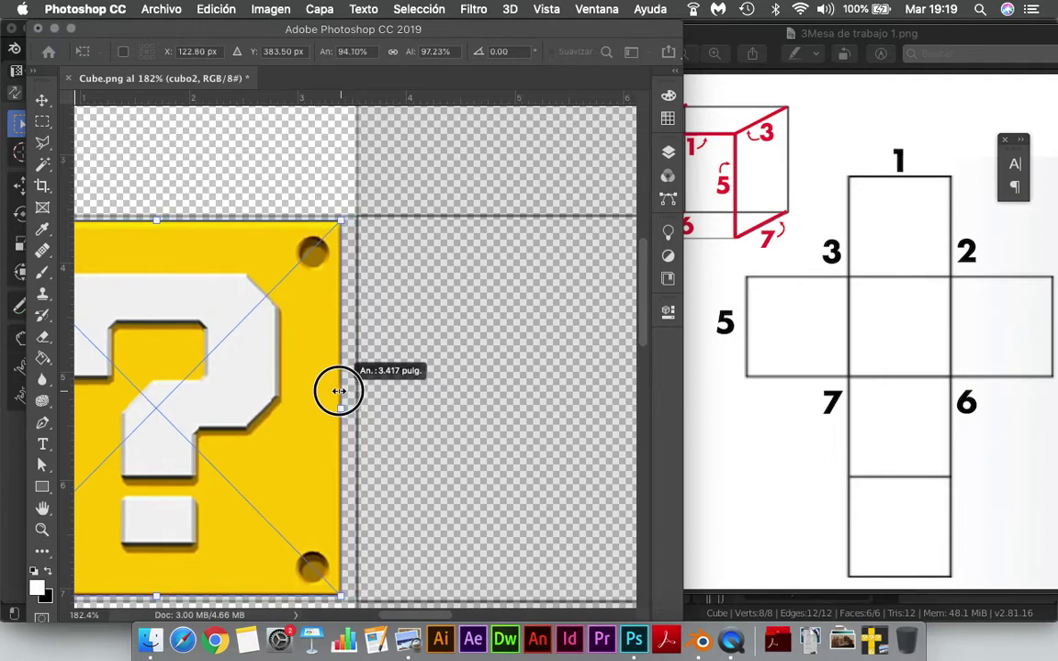
{"action": "left_click_drag", "start_coordinate": [339, 390], "coordinate": [357, 403]}
{"action": "key", "text": "super+z"}
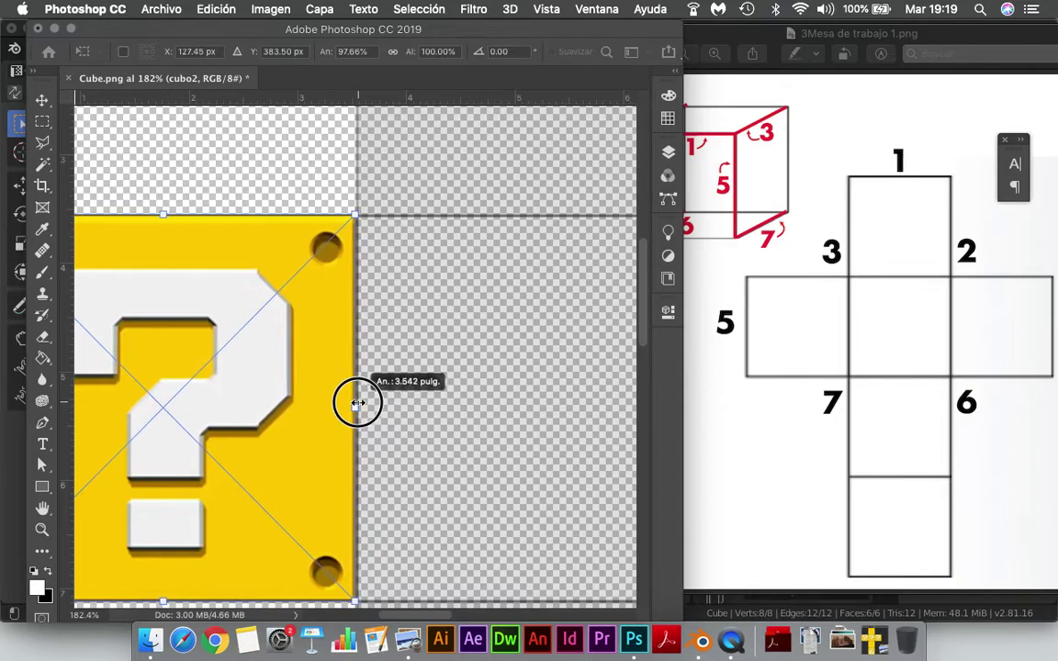
{"action": "left_click_drag", "start_coordinate": [357, 402], "coordinate": [355, 402]}
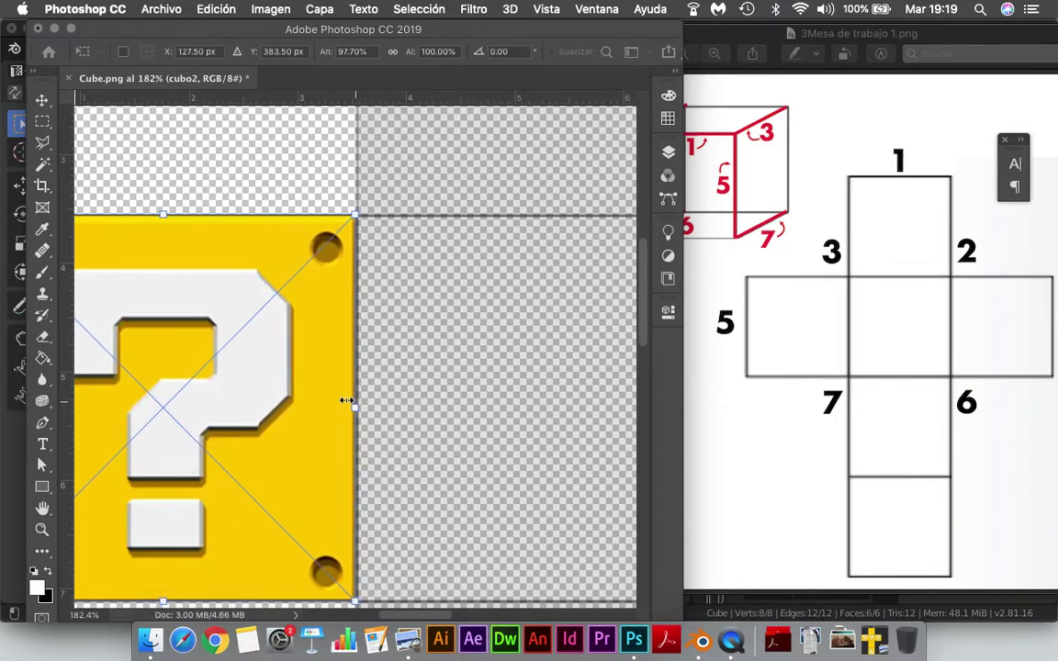
{"action": "key", "text": "Return"}
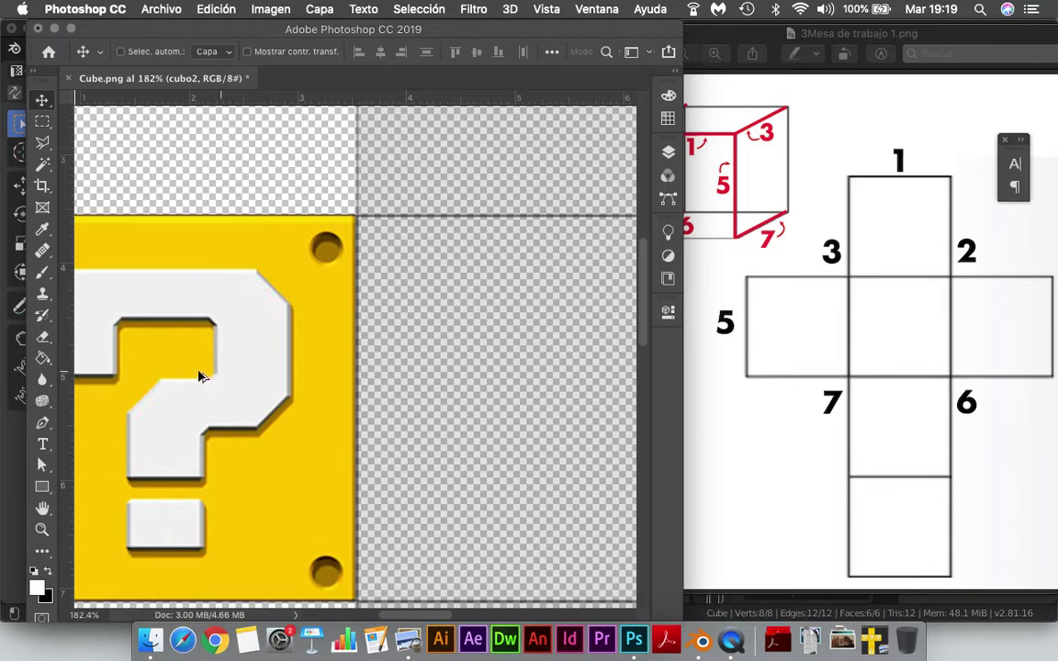
Step: Drag a third copy, cubo2 copia 2, onto the neighbouring face and widen it to fill it
{"action": "left_click_drag", "start_coordinate": [104, 376], "coordinate": [482, 367], "text": "alt"}
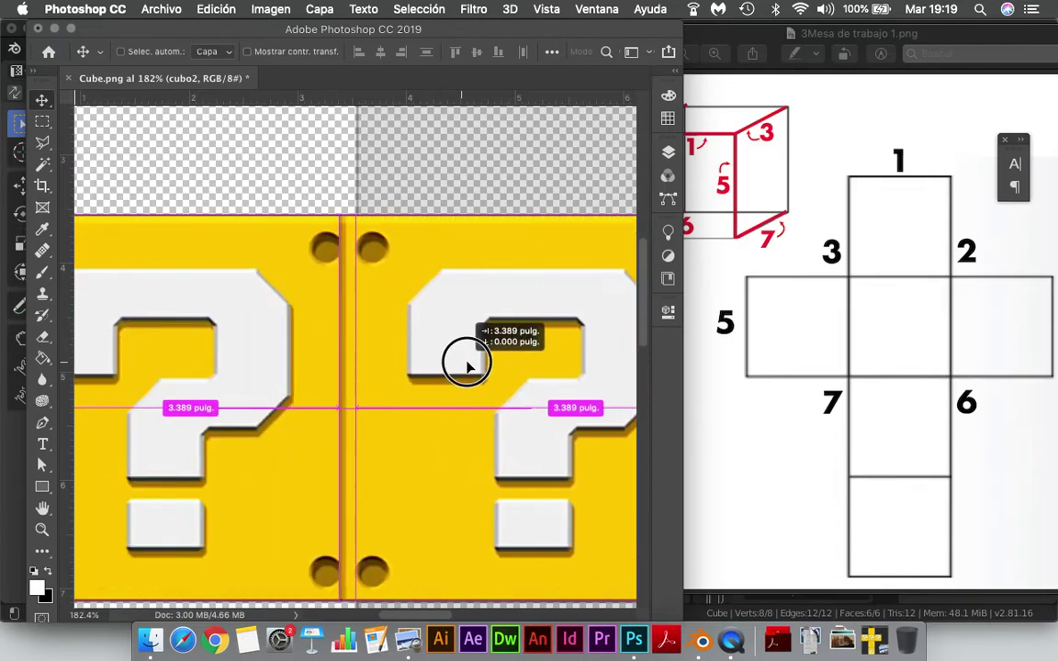
{"action": "left_click_drag", "start_coordinate": [482, 367], "coordinate": [110, 308]}
{"action": "key", "text": "super+r"}
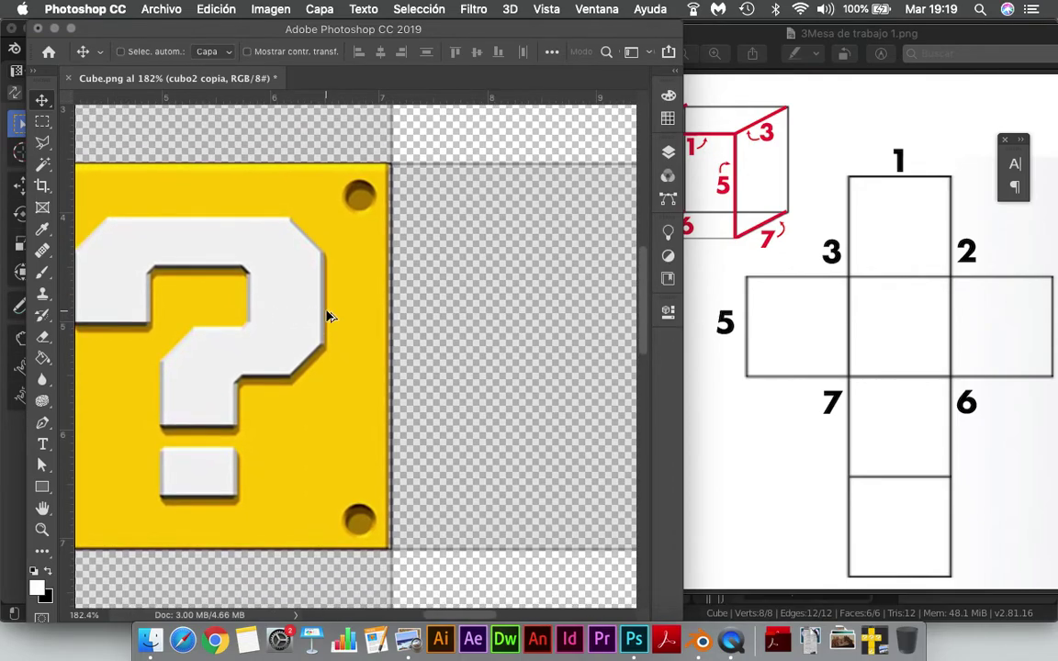
{"action": "scroll", "coordinate": [331, 316], "scroll_direction": "down", "scroll_amount": 1, "text": "alt"}
{"action": "key", "text": "super+t"}
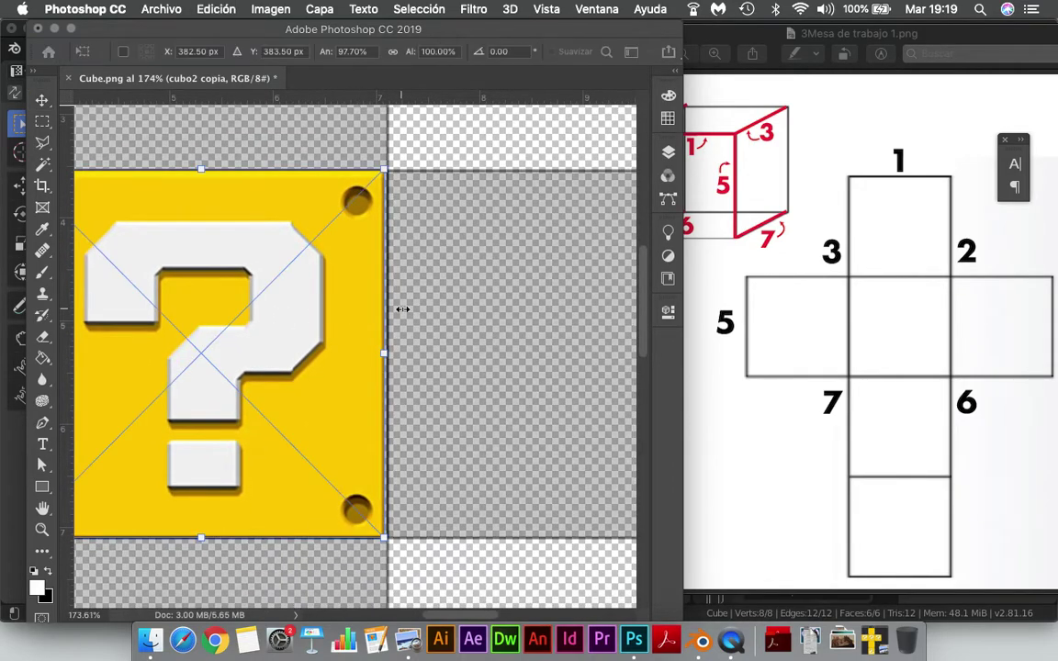
{"action": "left_click_drag", "start_coordinate": [384, 353], "coordinate": [388, 353]}
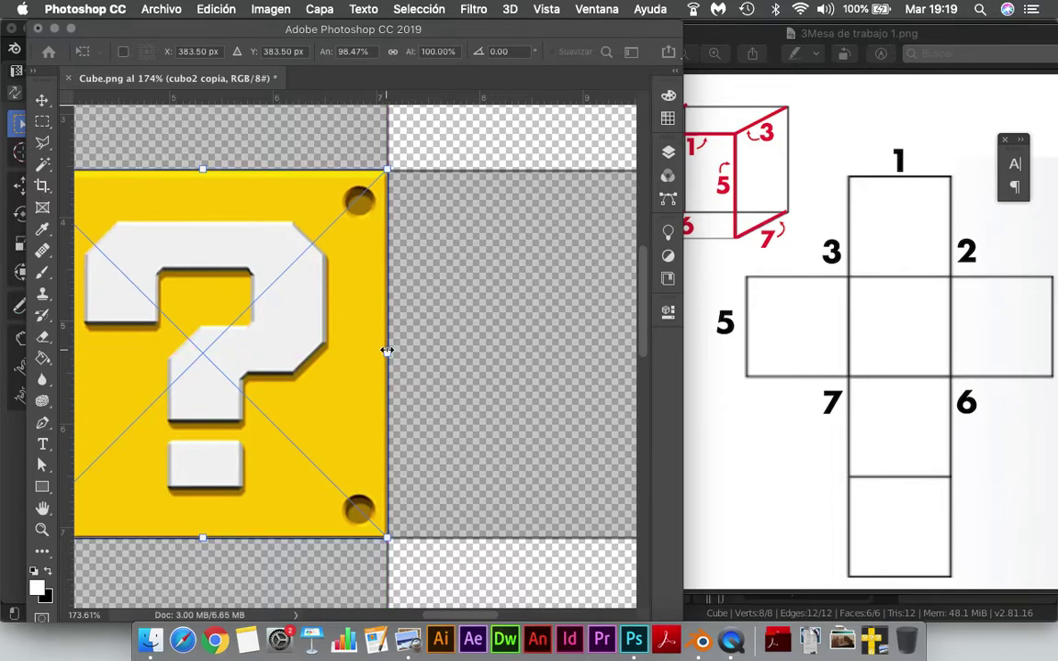
{"action": "key", "text": "Return"}
{"action": "scroll", "coordinate": [371, 354], "scroll_direction": "down", "scroll_amount": 4, "text": "alt"}
{"action": "left_click", "coordinate": [285, 347]}
Step: Alt-drag question-block copies to the right of and above the middle block, with Auto-Select on
{"action": "mouse_move", "coordinate": [285, 347]}
{"action": "left_mouse_down", "text": "alt"}
{"action": "mouse_move", "coordinate": [533, 346]}
{"action": "mouse_move", "coordinate": [546, 332]}
{"action": "mouse_move", "coordinate": [425, 335]}
{"action": "left_mouse_up", "text": "alt"}
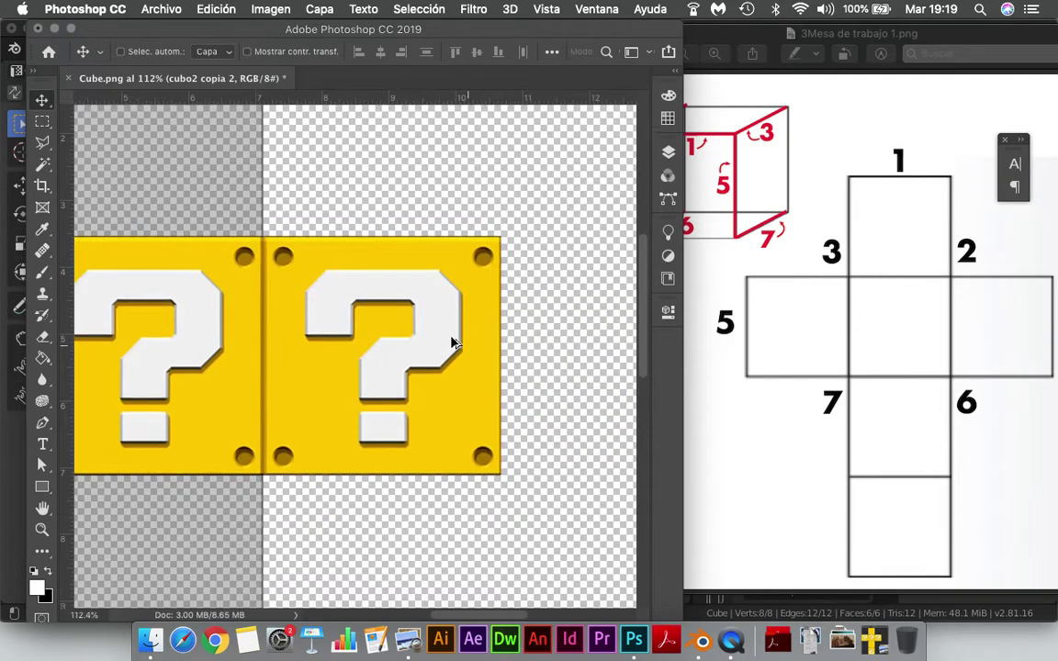
{"action": "scroll", "coordinate": [451, 343], "scroll_direction": "down", "scroll_amount": 3, "text": "alt"}
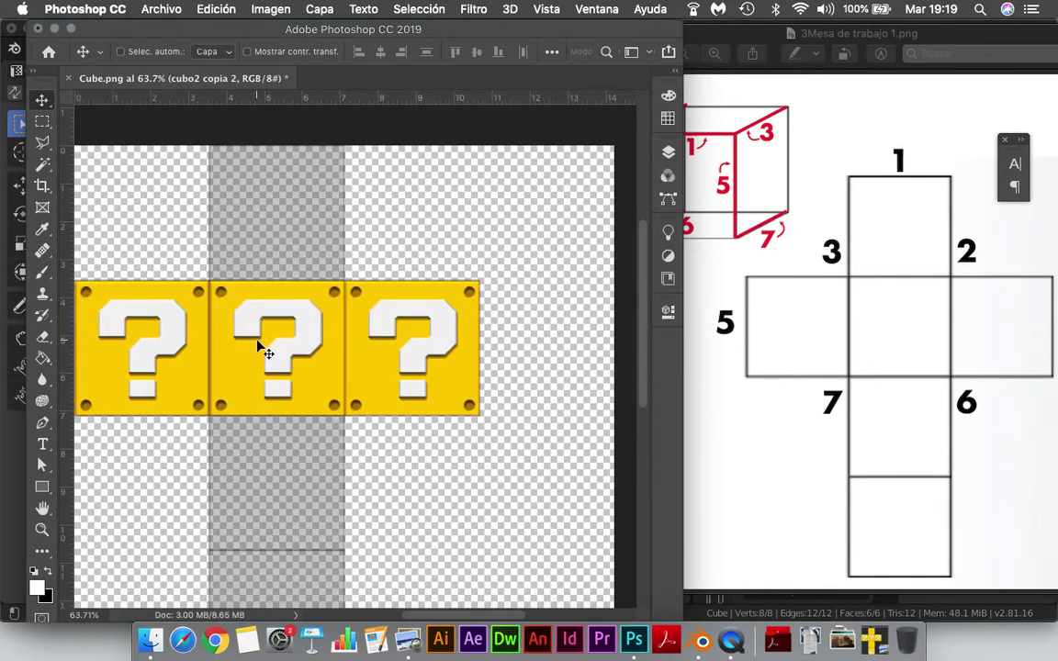
{"action": "left_click", "coordinate": [138, 53]}
{"action": "left_click_drag", "start_coordinate": [267, 314], "coordinate": [261, 176], "text": "alt"}
{"action": "scroll", "coordinate": [262, 176], "scroll_direction": "up", "scroll_amount": 1, "text": "alt"}
{"action": "scroll", "coordinate": [262, 177], "scroll_direction": "up", "scroll_amount": 1, "text": "alt"}
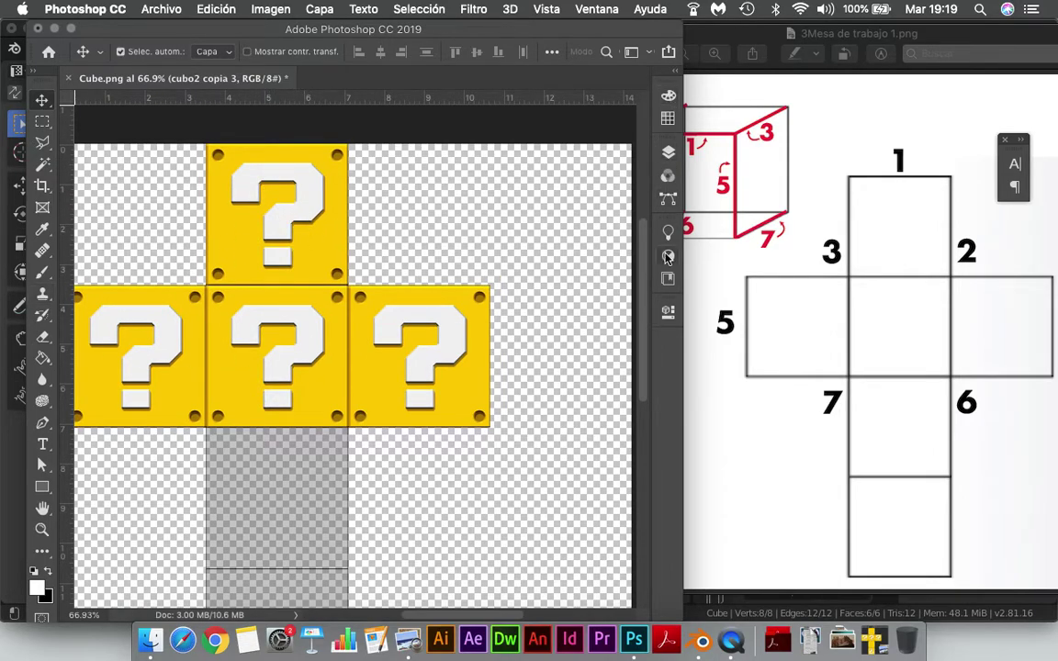
{"action": "left_click", "coordinate": [668, 153]}
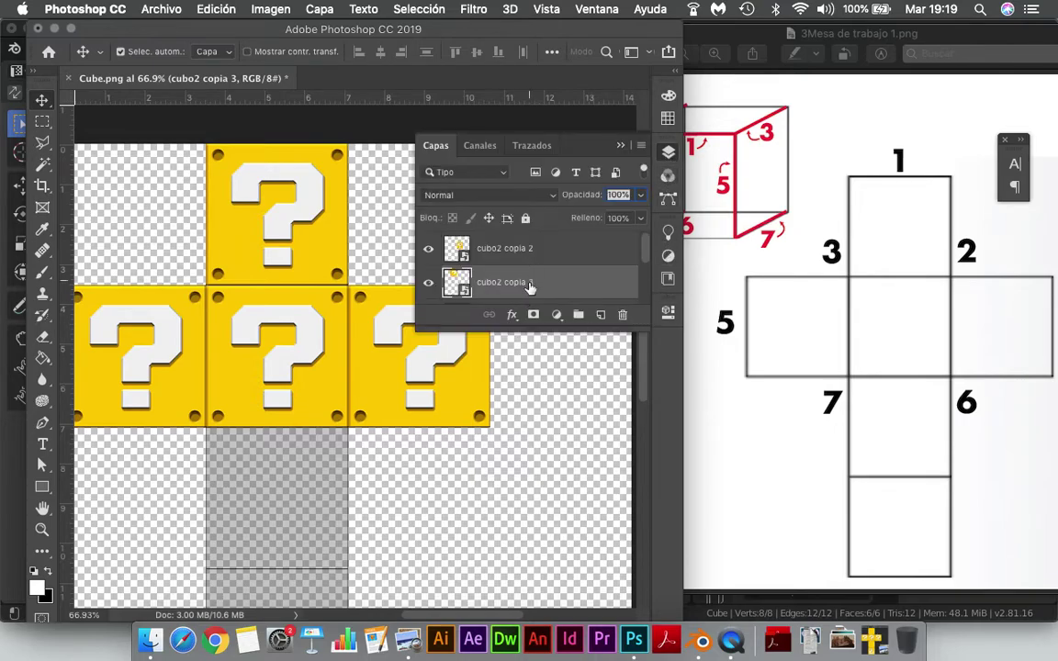
Step: Rasterize the top block's layer, marquee-select its question mark and sample the block's yellow
{"action": "right_click", "coordinate": [529, 283]}
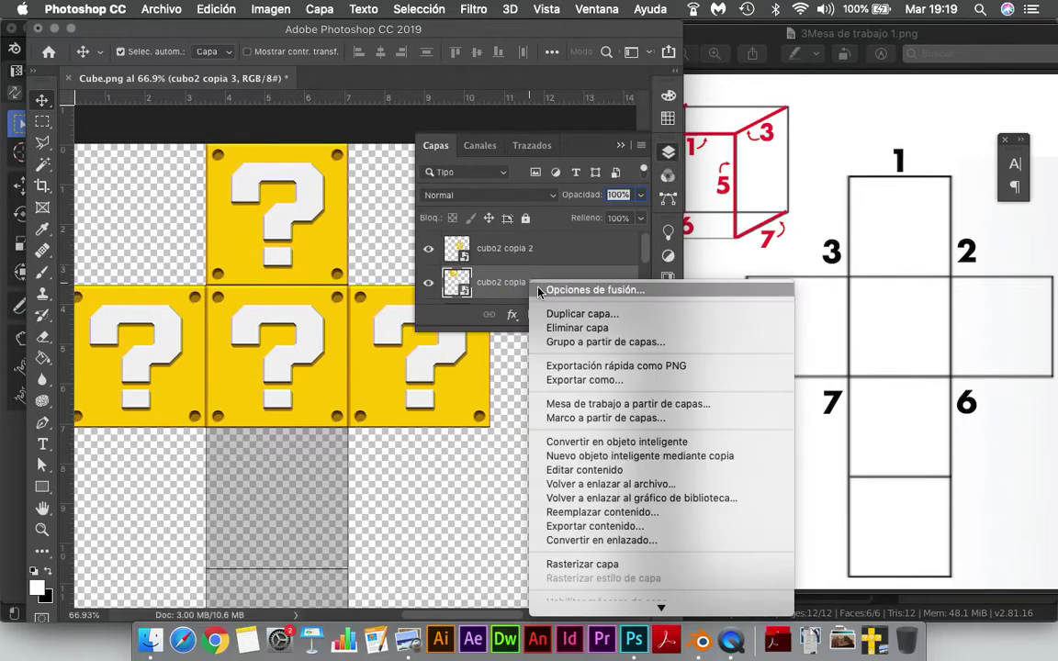
{"action": "left_click", "coordinate": [606, 564]}
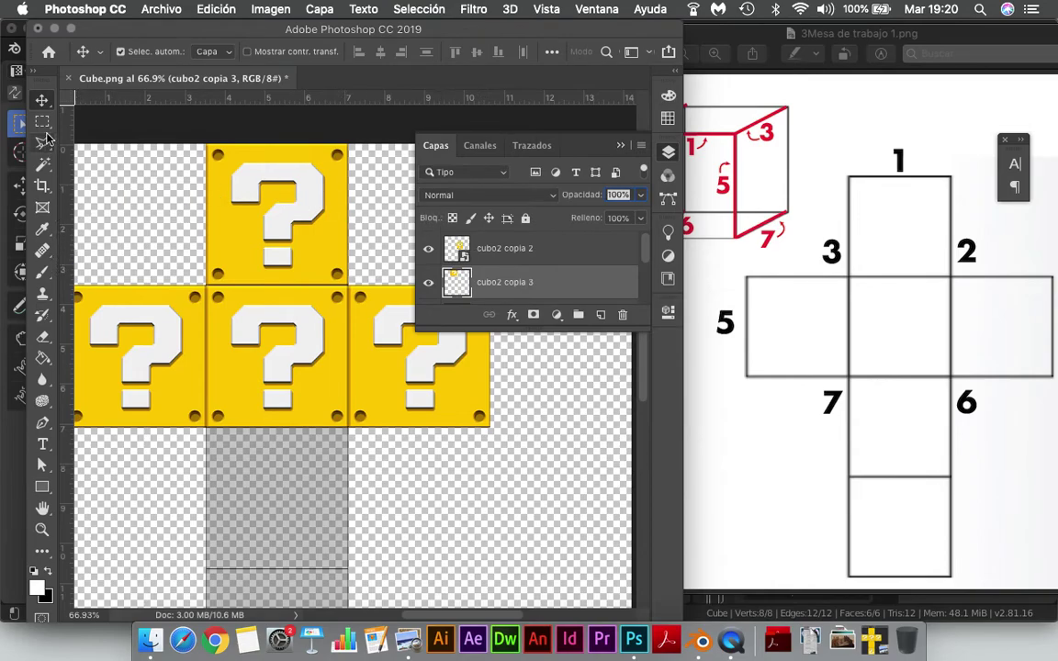
{"action": "left_click", "coordinate": [42, 121]}
{"action": "left_click_drag", "start_coordinate": [228, 154], "coordinate": [327, 270]}
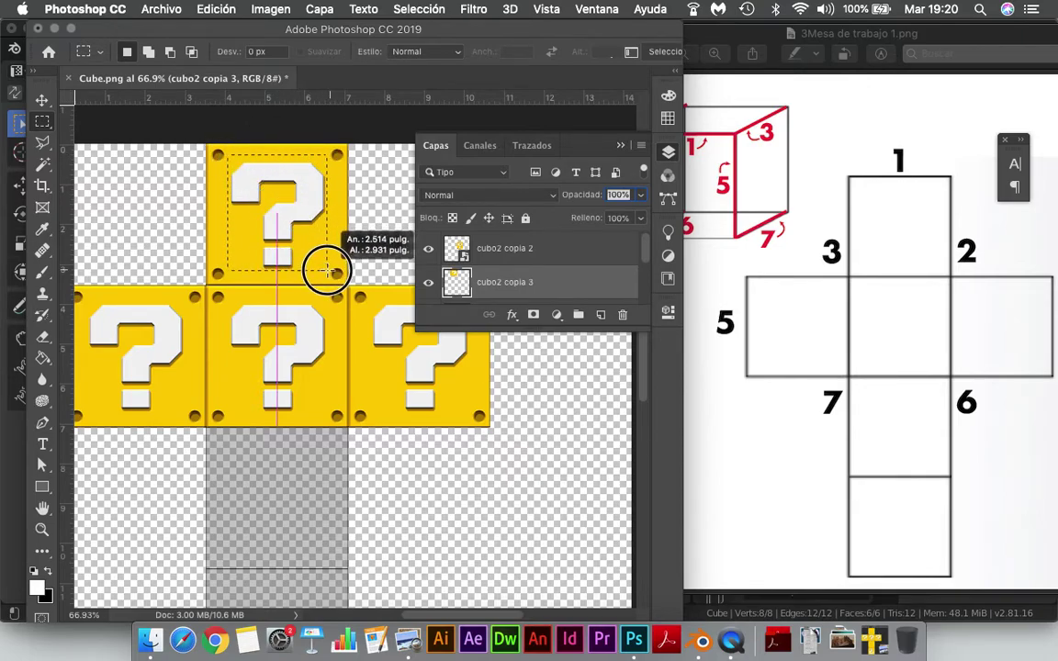
{"action": "left_click_drag", "start_coordinate": [327, 270], "coordinate": [329, 273]}
{"action": "key", "text": "i"}
{"action": "left_click", "coordinate": [234, 352]}
Step: Paint the question mark yellow with a 234 px brush, then place a plain copy below
{"action": "key", "text": "b"}
{"action": "right_click", "coordinate": [261, 236]}
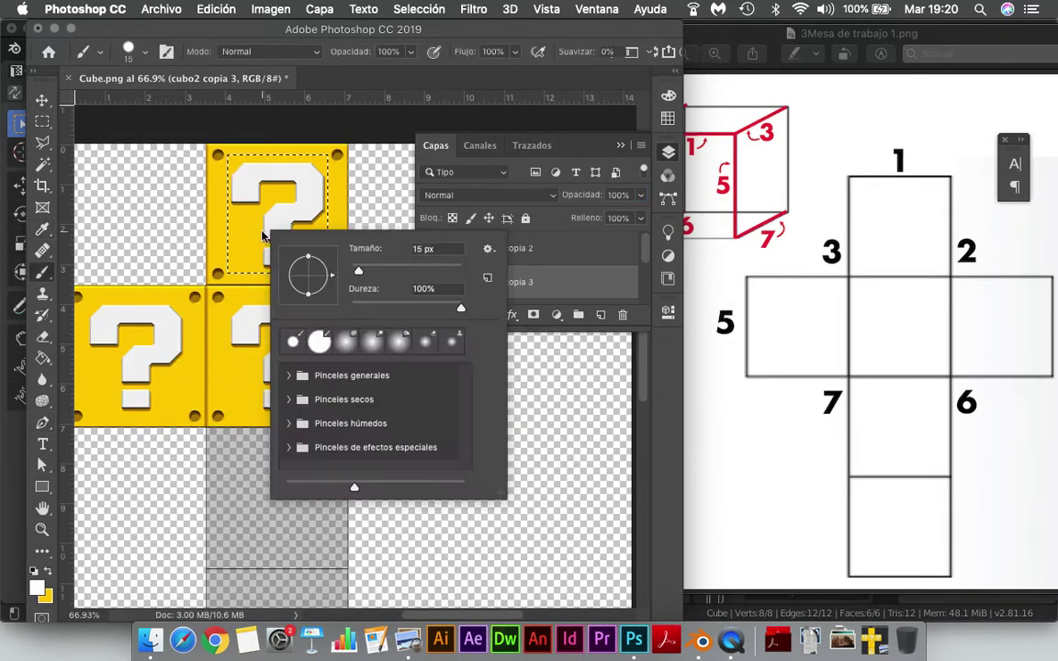
{"action": "left_click_drag", "start_coordinate": [358, 270], "coordinate": [404, 270]}
{"action": "left_click", "coordinate": [312, 261]}
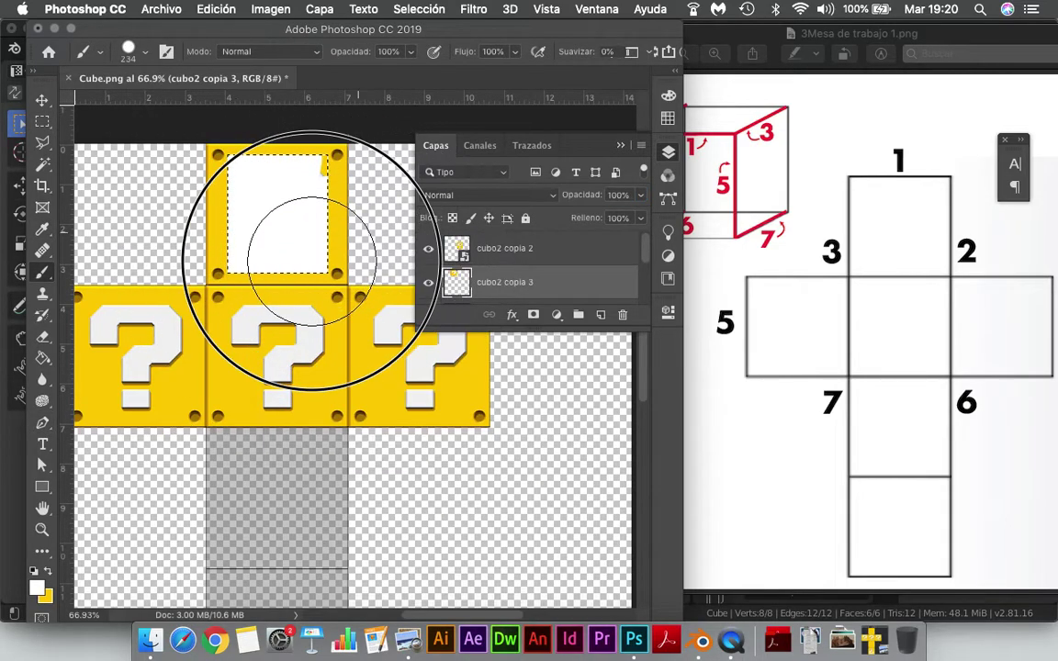
{"action": "key", "text": "ctrl+z"}
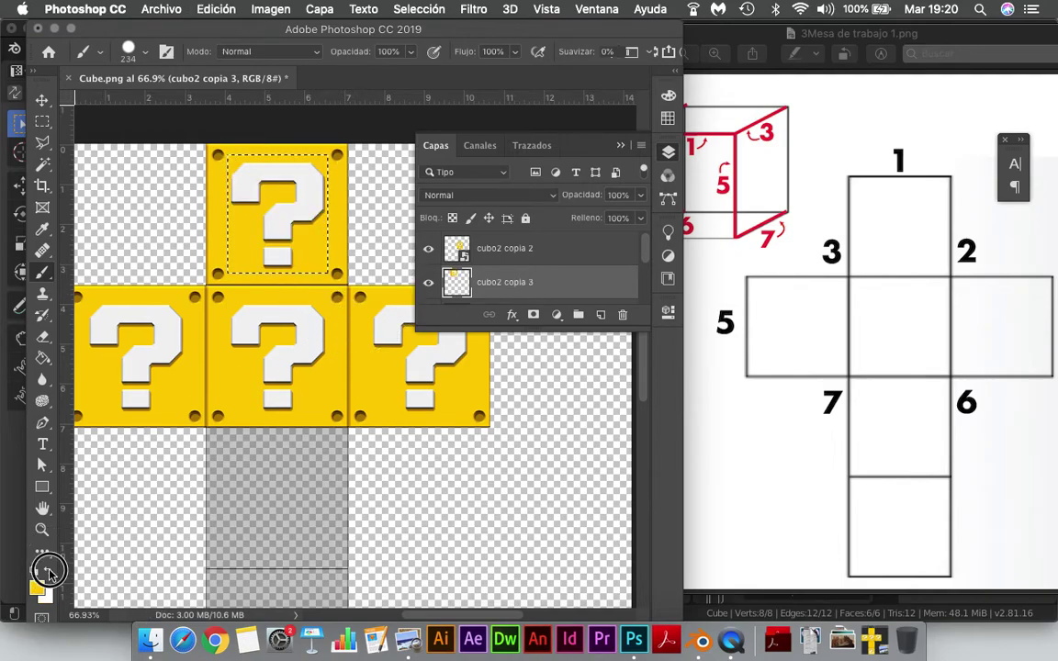
{"action": "left_click_drag", "start_coordinate": [248, 236], "coordinate": [295, 206]}
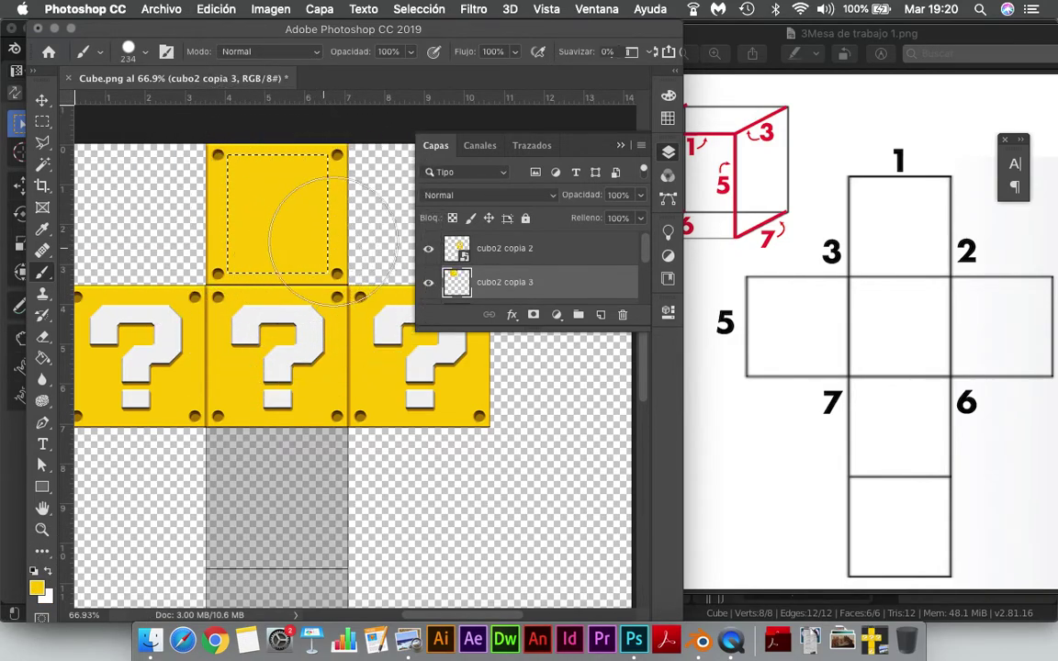
{"action": "key", "text": "ctrl+d"}
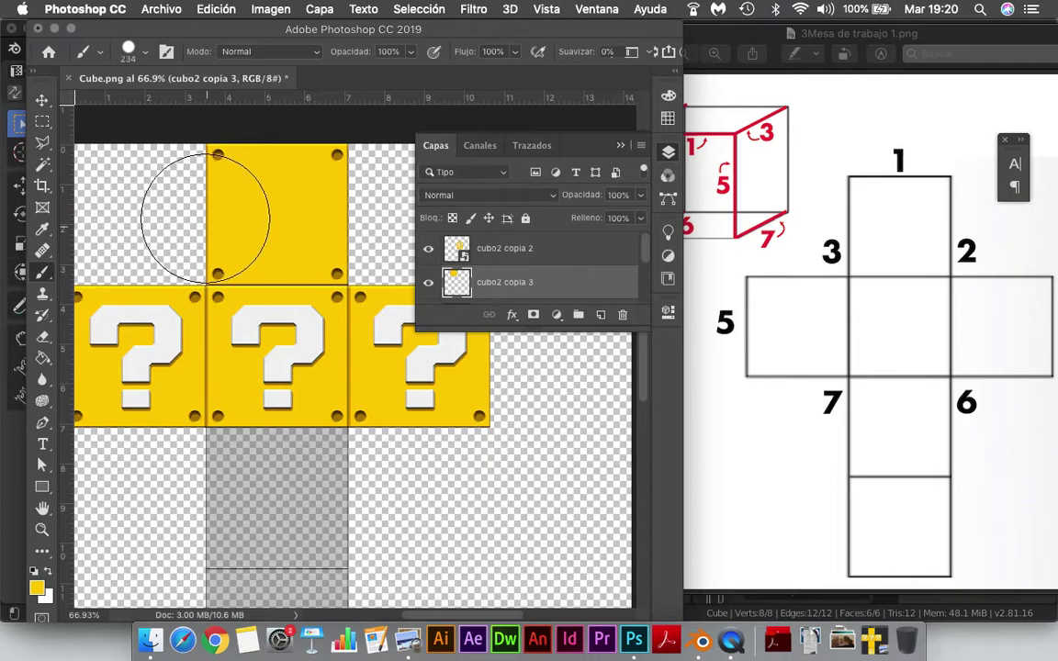
{"action": "key", "text": "v"}
{"action": "left_click_drag", "start_coordinate": [273, 496], "coordinate": [276, 523], "text": "alt"}
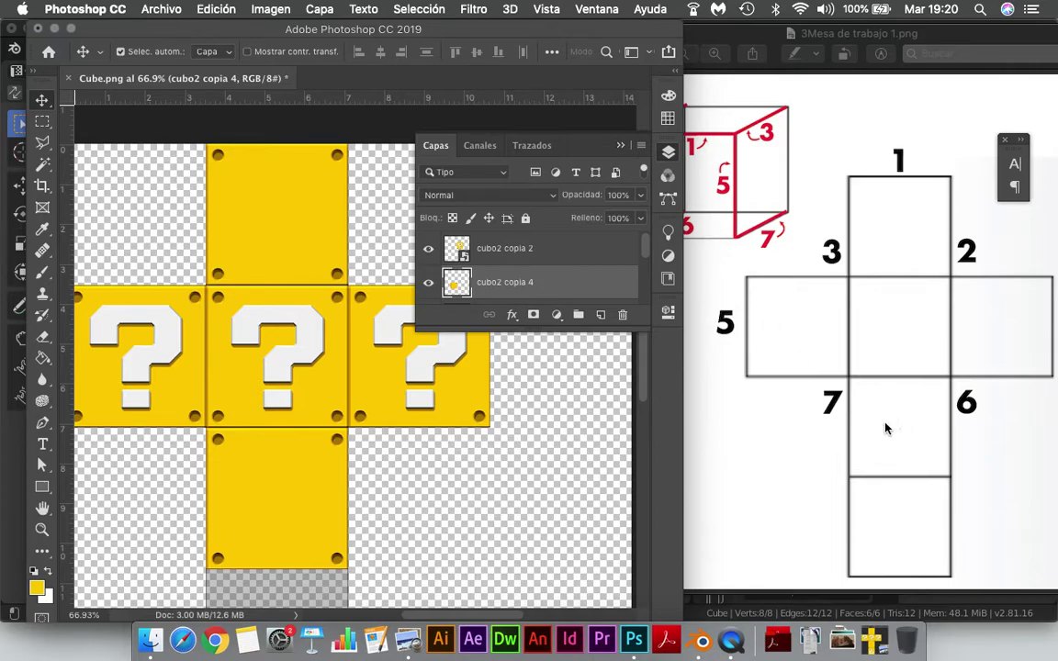
Step: Place a question-block copy in the bottom slot and bring the numbered cube-net reference forward
{"action": "scroll", "coordinate": [128, 427], "scroll_direction": "down", "scroll_amount": 5}
{"action": "scroll", "coordinate": [129, 427], "scroll_direction": "down", "scroll_amount": 4}
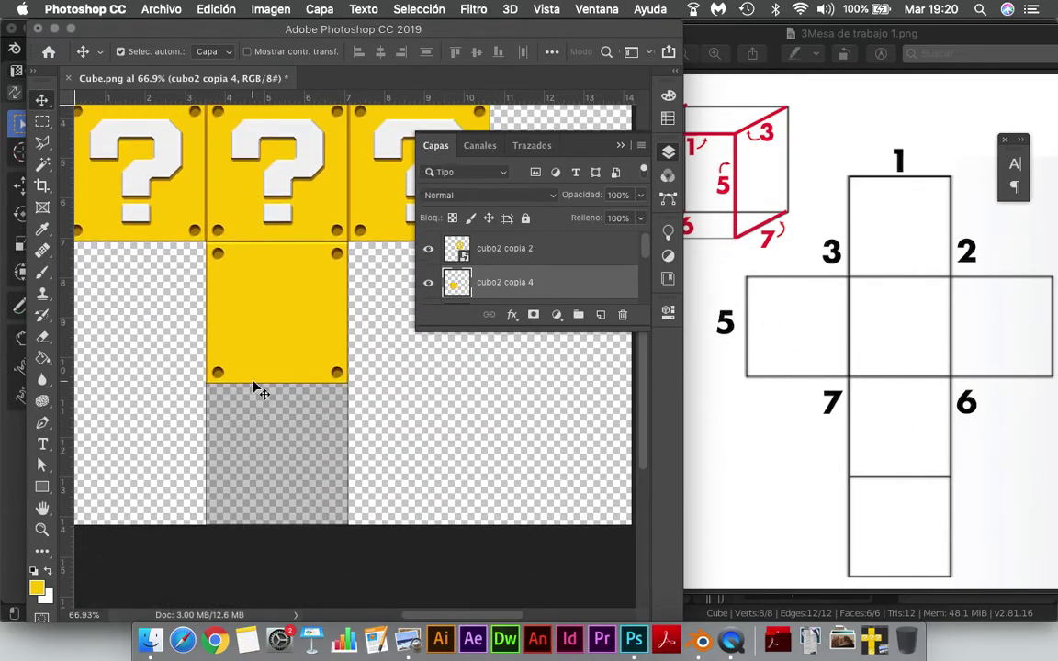
{"action": "mouse_move", "coordinate": [274, 184]}
{"action": "left_mouse_down"}
{"action": "mouse_move", "coordinate": [285, 468]}
{"action": "mouse_move", "coordinate": [287, 450]}
{"action": "left_mouse_up"}
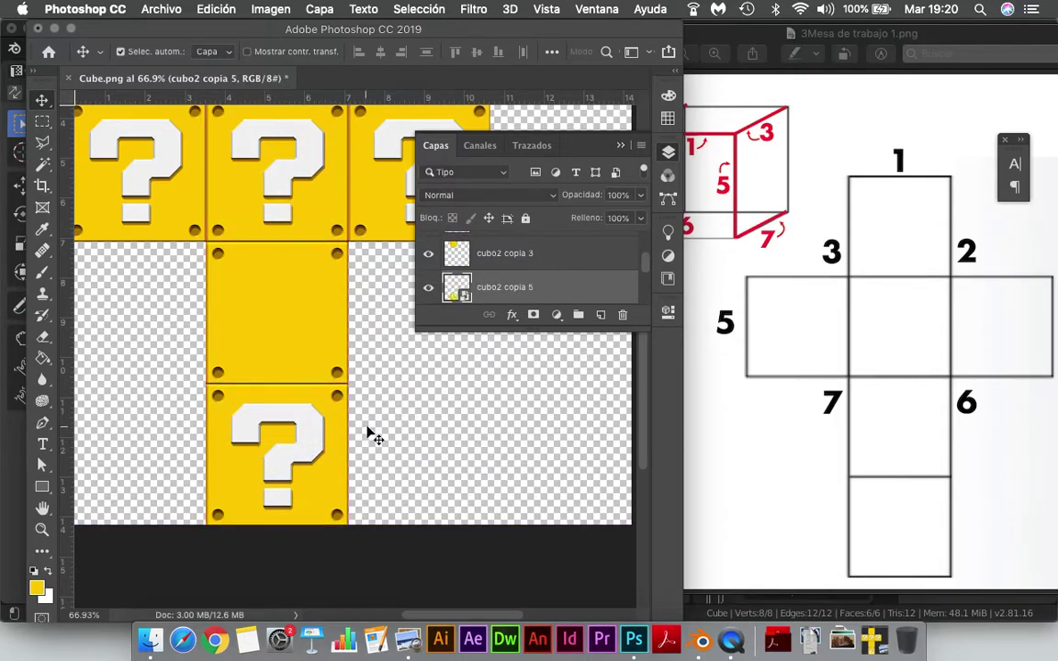
{"action": "scroll", "coordinate": [284, 399], "scroll_direction": "up", "scroll_amount": 5, "text": "alt"}
{"action": "scroll", "coordinate": [285, 400], "scroll_direction": "down", "scroll_amount": 5, "text": "alt"}
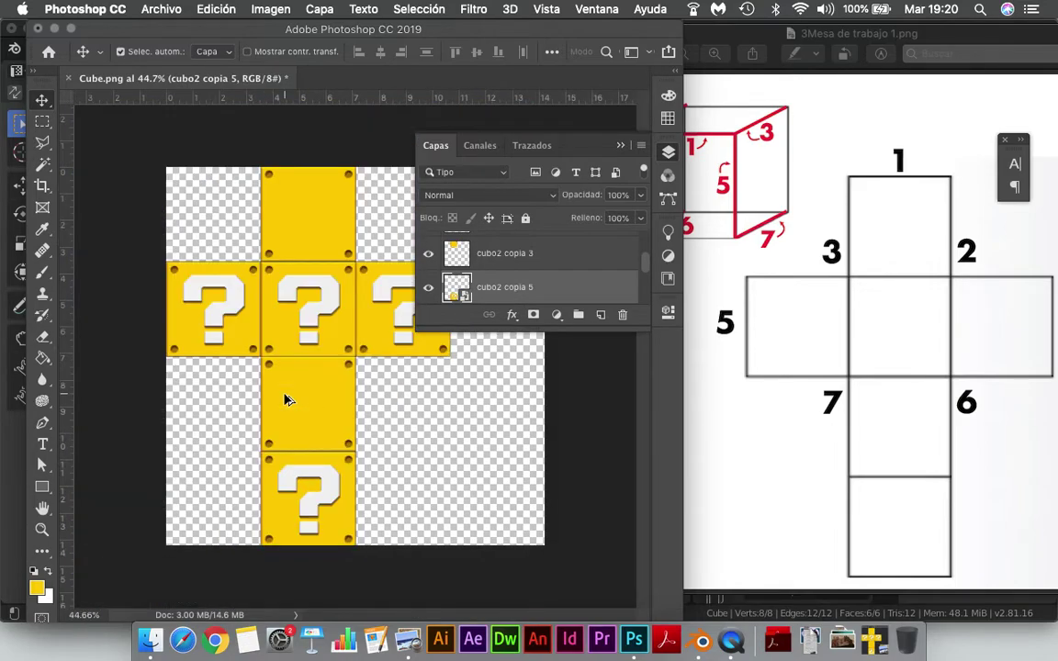
{"action": "left_click", "coordinate": [788, 230]}
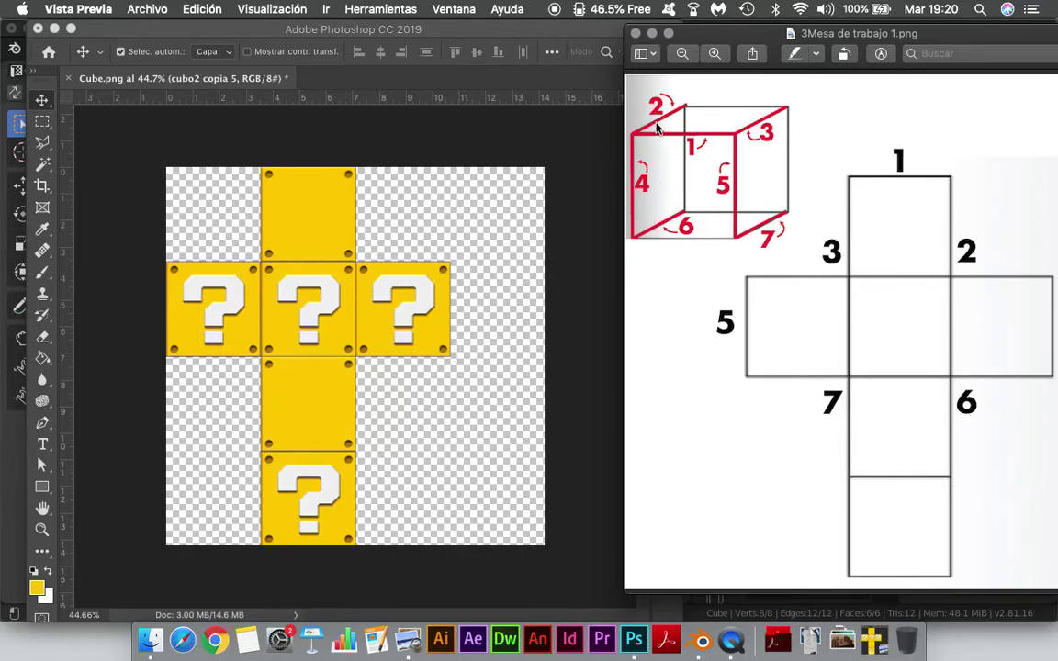
Step: Rotate the bottom question block 180° with Free Transform and commit it
{"action": "left_click", "coordinate": [296, 511]}
{"action": "key", "text": "super+t"}
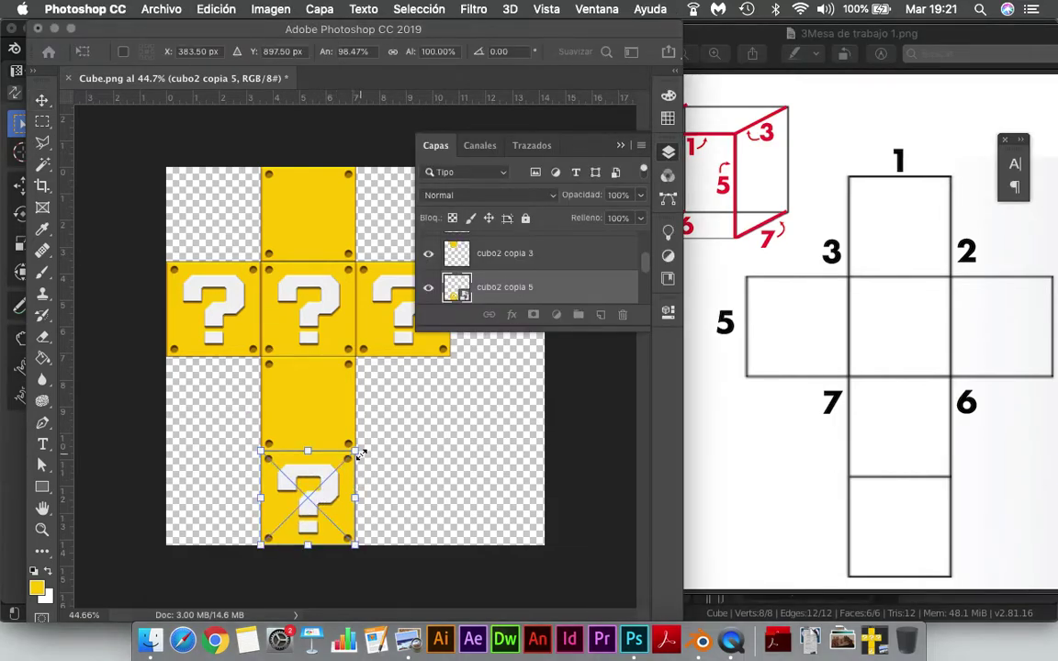
{"action": "left_click_drag", "start_coordinate": [366, 445], "coordinate": [251, 554]}
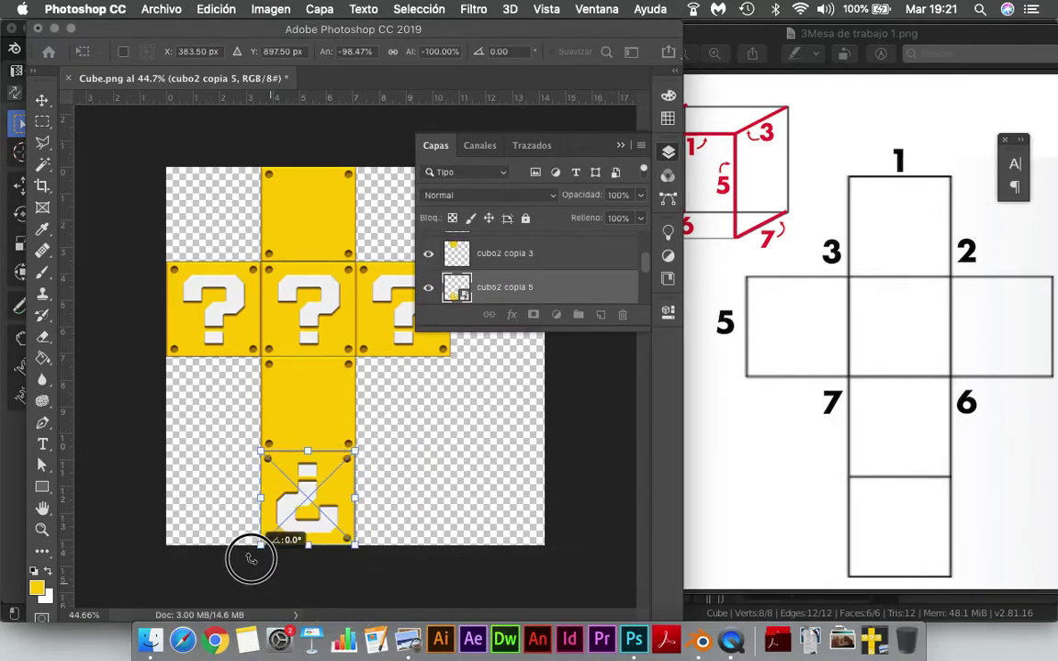
{"action": "key", "text": "Return"}
{"action": "scroll", "coordinate": [427, 514], "scroll_direction": "down", "scroll_amount": 1, "text": "alt"}
{"action": "left_click_drag", "start_coordinate": [608, 286], "coordinate": [602, 315]}
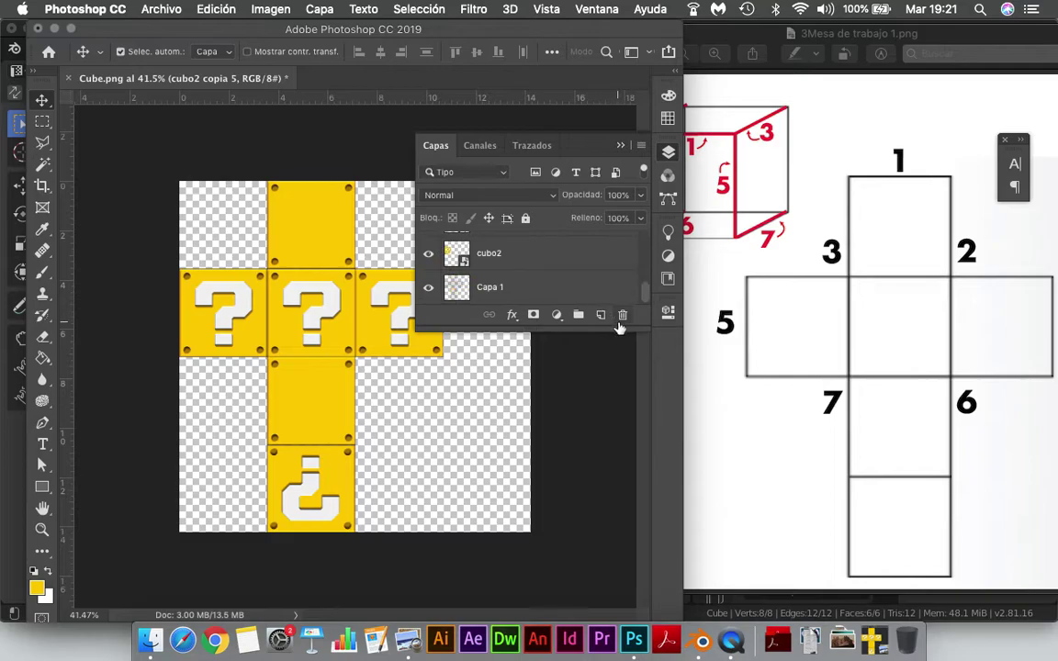
Step: Select the bottom layer Capa 1 in the Layers panel
{"action": "left_click", "coordinate": [602, 315]}
{"action": "key", "text": "ctrl+z"}
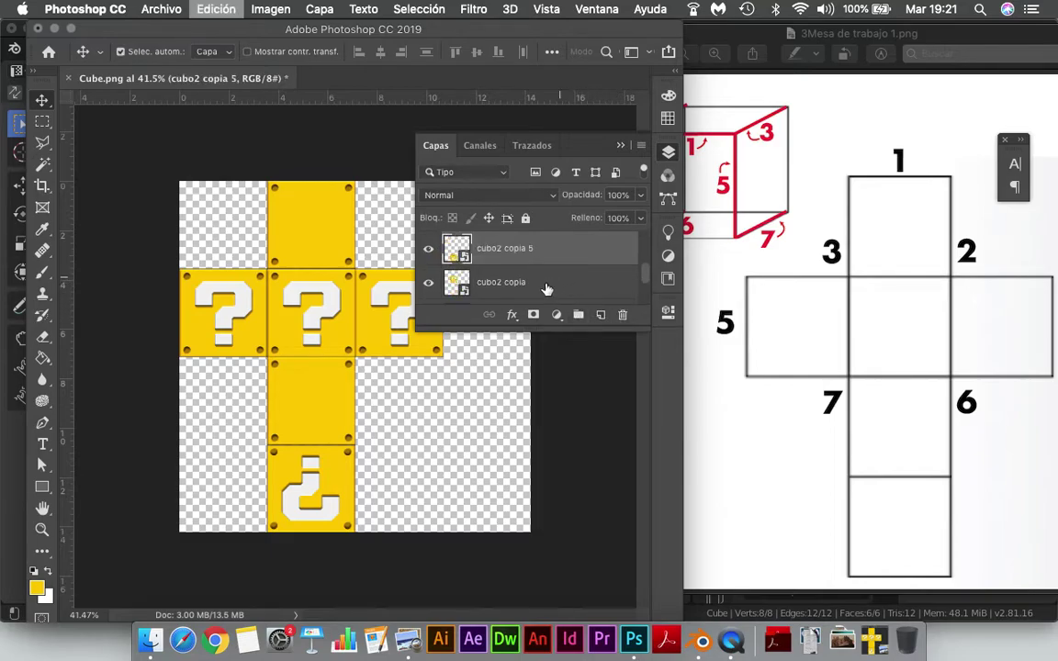
{"action": "left_click", "coordinate": [547, 289]}
{"action": "left_click", "coordinate": [601, 315]}
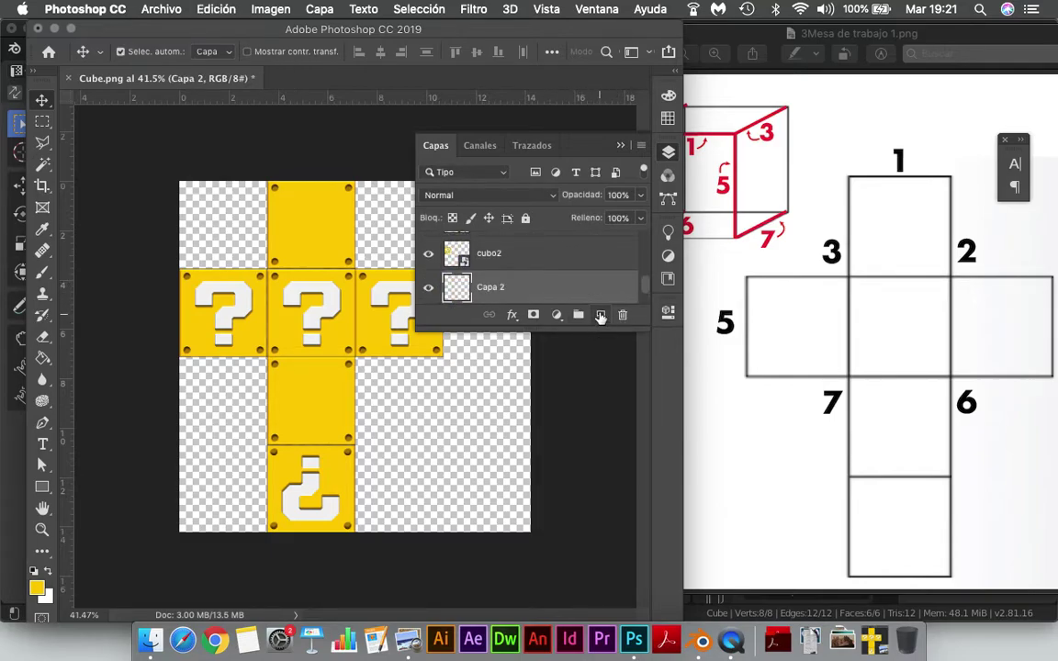
{"action": "scroll", "coordinate": [556, 285], "scroll_direction": "down", "scroll_amount": 1}
{"action": "left_click", "coordinate": [537, 289]}
Step: Preview the saved Cube.png image, then return to the Photoshop document
{"action": "mouse_move", "coordinate": [459, 287]}
{"action": "left_mouse_down"}
{"action": "mouse_move", "coordinate": [788, 427]}
{"action": "mouse_move", "coordinate": [735, 367]}
{"action": "left_mouse_up"}
{"action": "key", "text": "F11"}
{"action": "key", "text": "F11"}
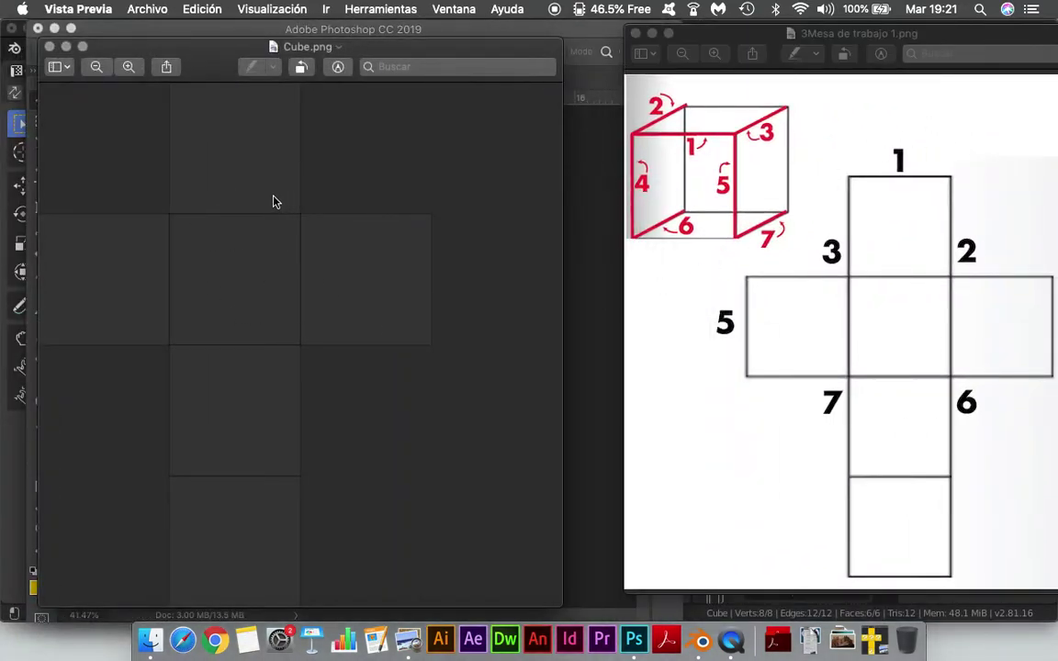
{"action": "left_click", "coordinate": [50, 47]}
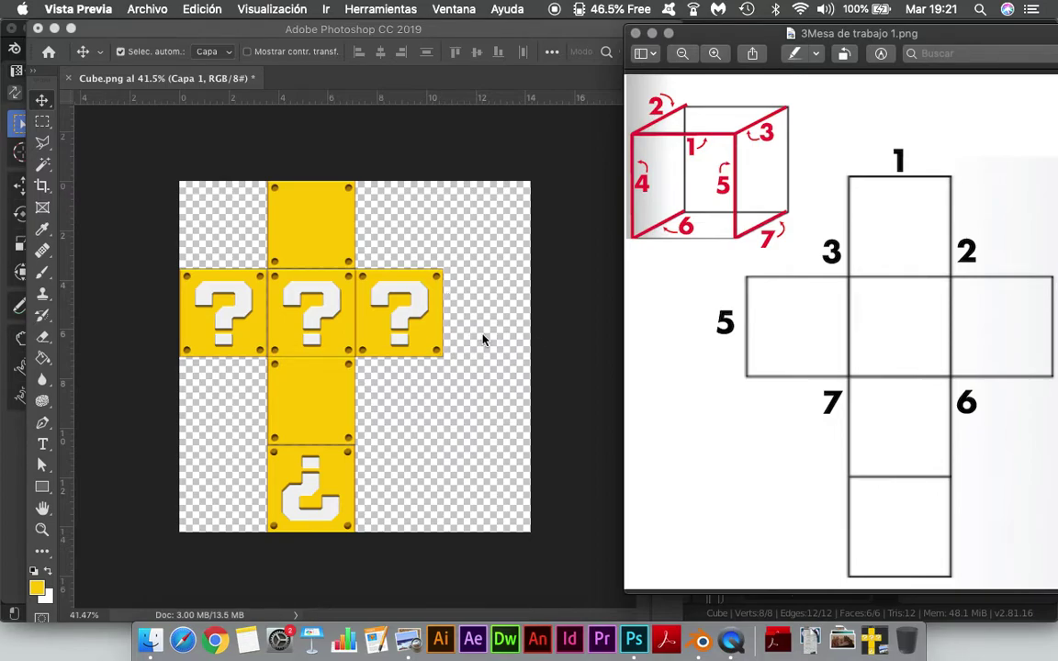
{"action": "left_click", "coordinate": [569, 379]}
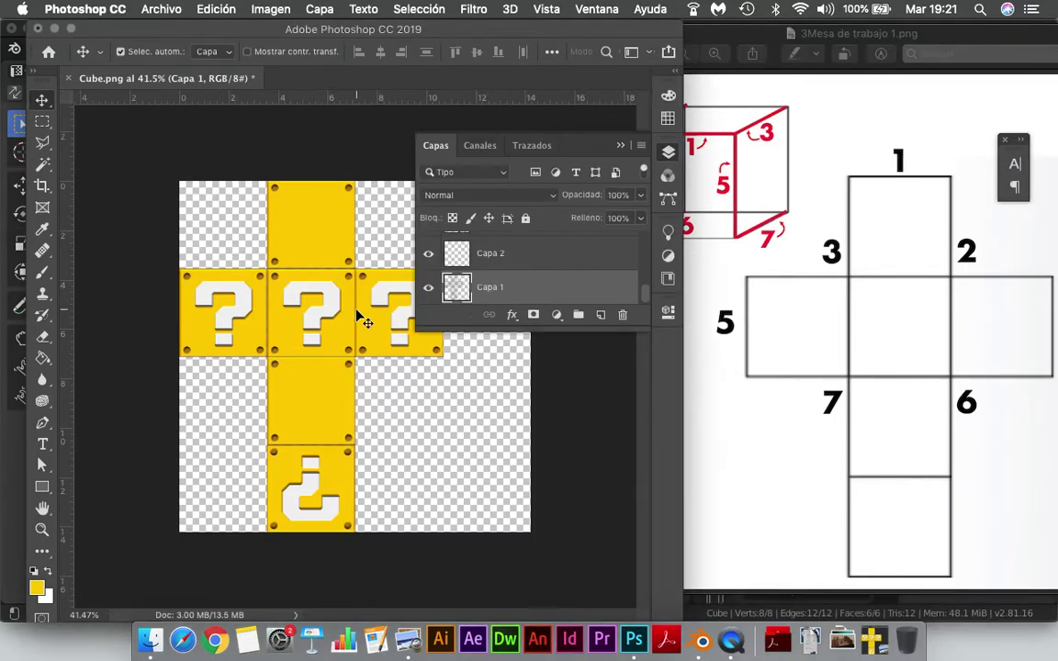
Step: Sample the blocks' yellow and fill Capa 1 with it via Rellenar using Color frontal
{"action": "key", "text": "i"}
{"action": "left_click", "coordinate": [257, 9]}
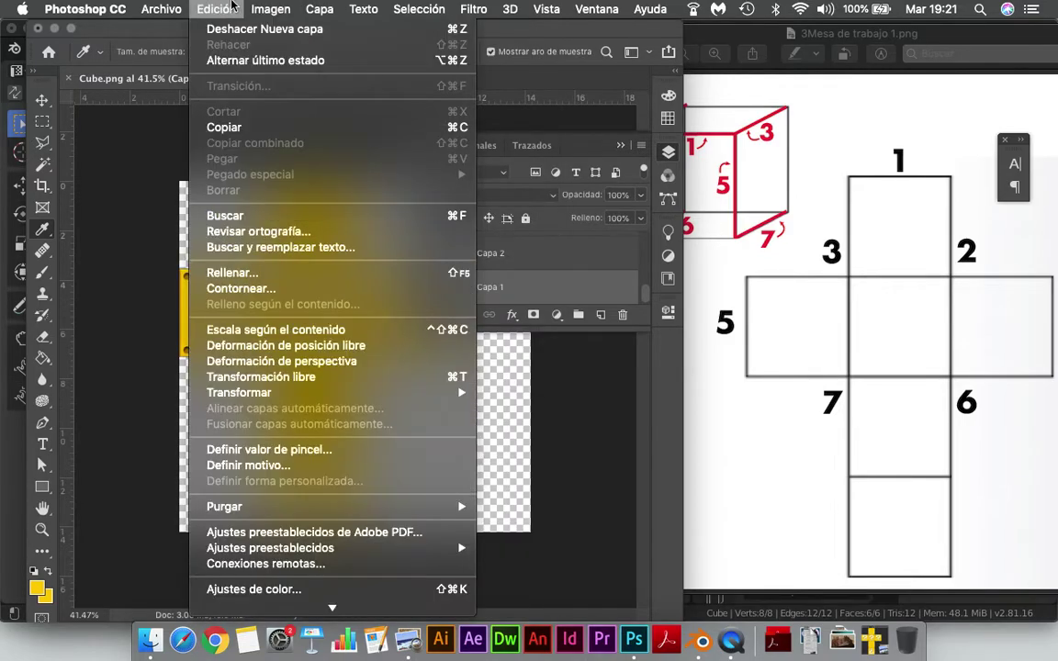
{"action": "left_click", "coordinate": [233, 272]}
{"action": "left_click", "coordinate": [819, 225]}
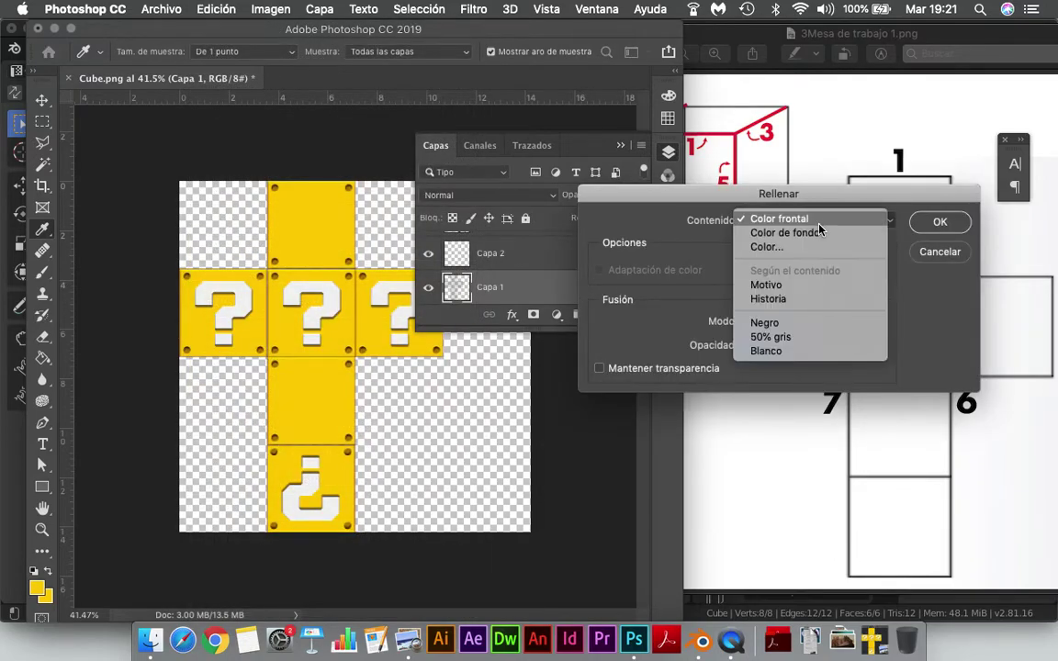
{"action": "left_click", "coordinate": [877, 219]}
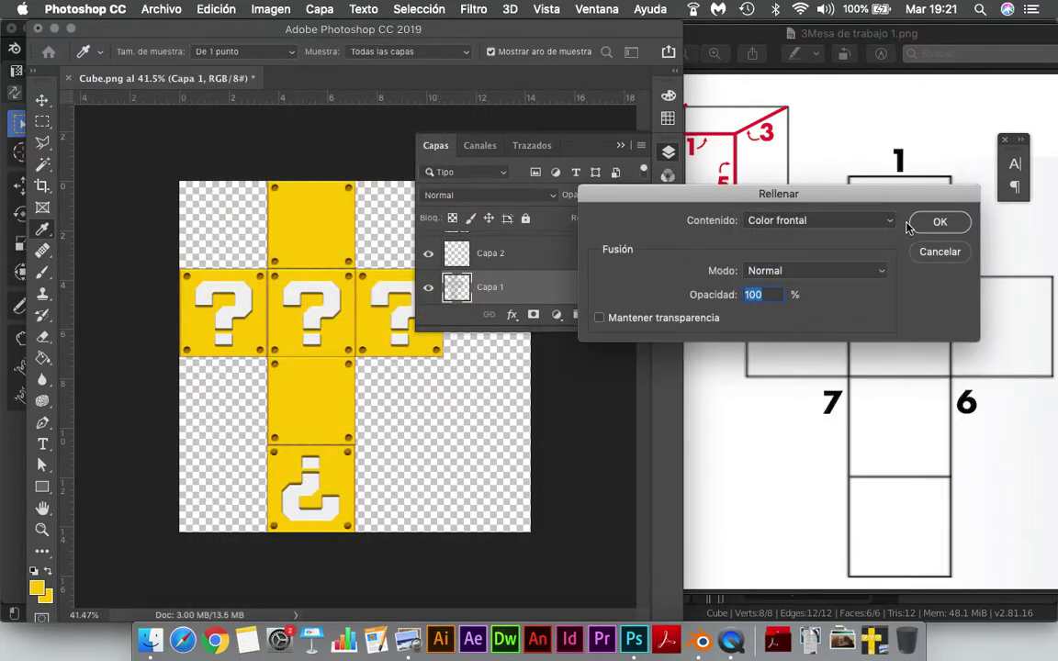
{"action": "left_click", "coordinate": [960, 224]}
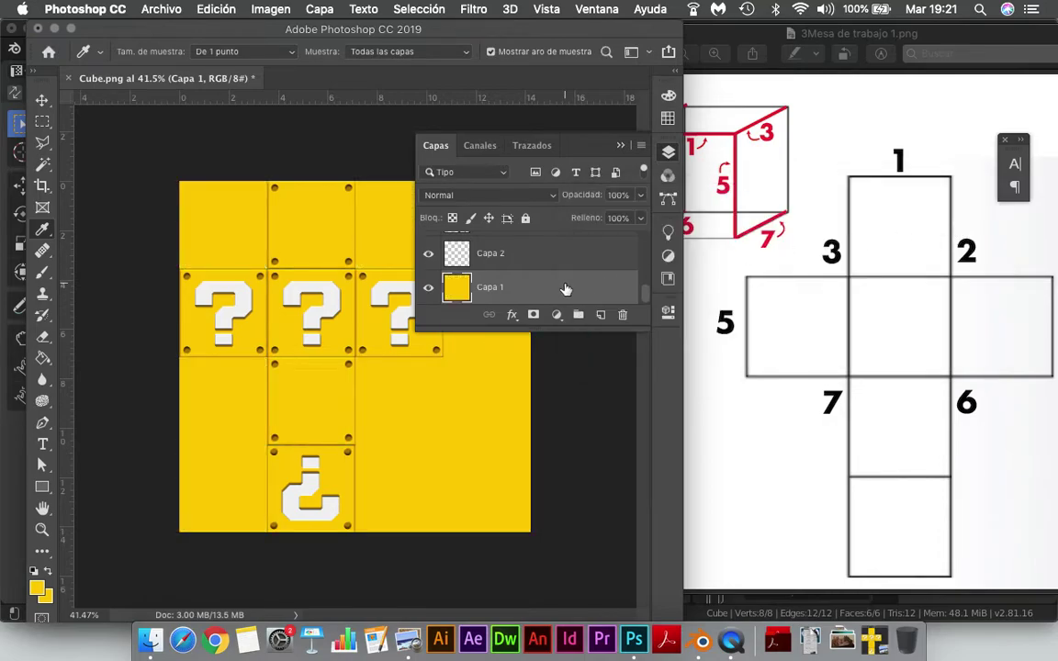
{"action": "left_click", "coordinate": [620, 145]}
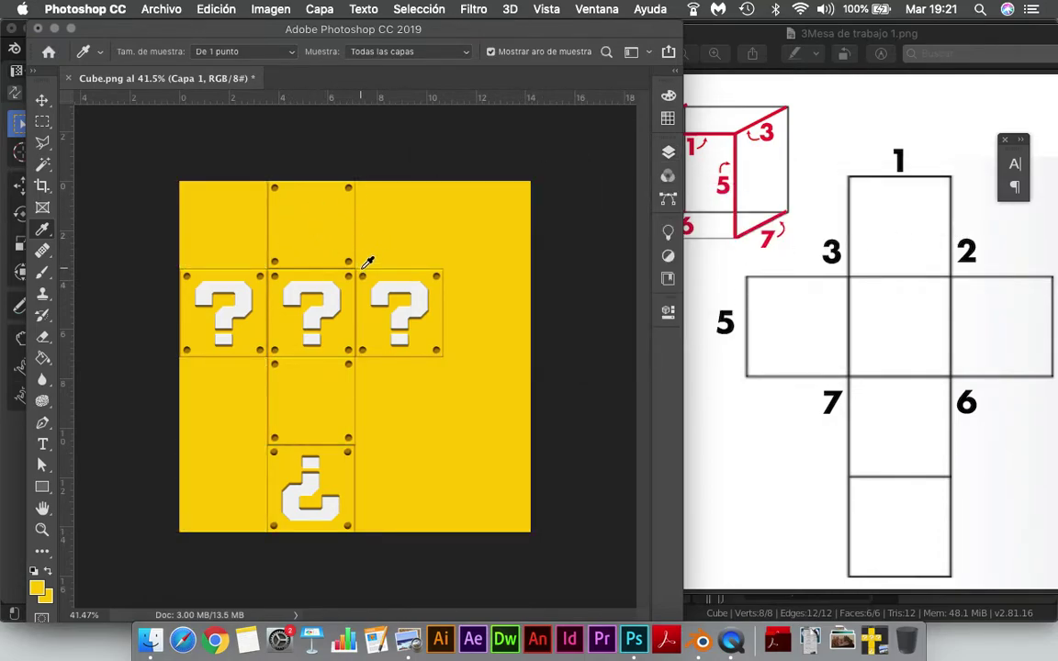
{"action": "key", "text": "v"}
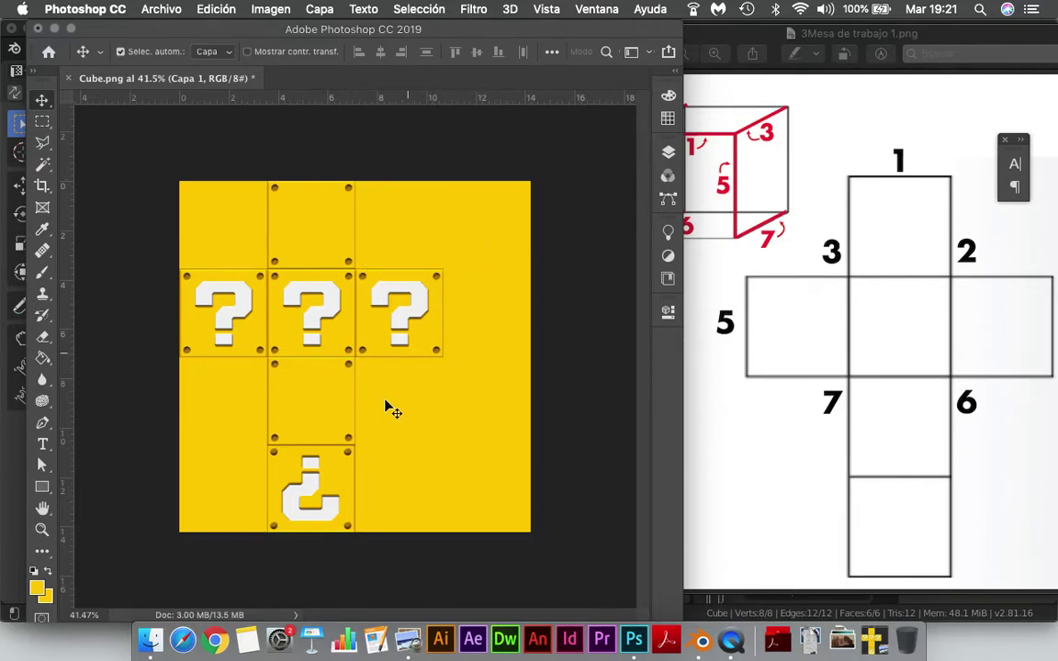
{"action": "scroll", "coordinate": [427, 413], "scroll_direction": "down", "scroll_amount": 3, "text": "alt"}
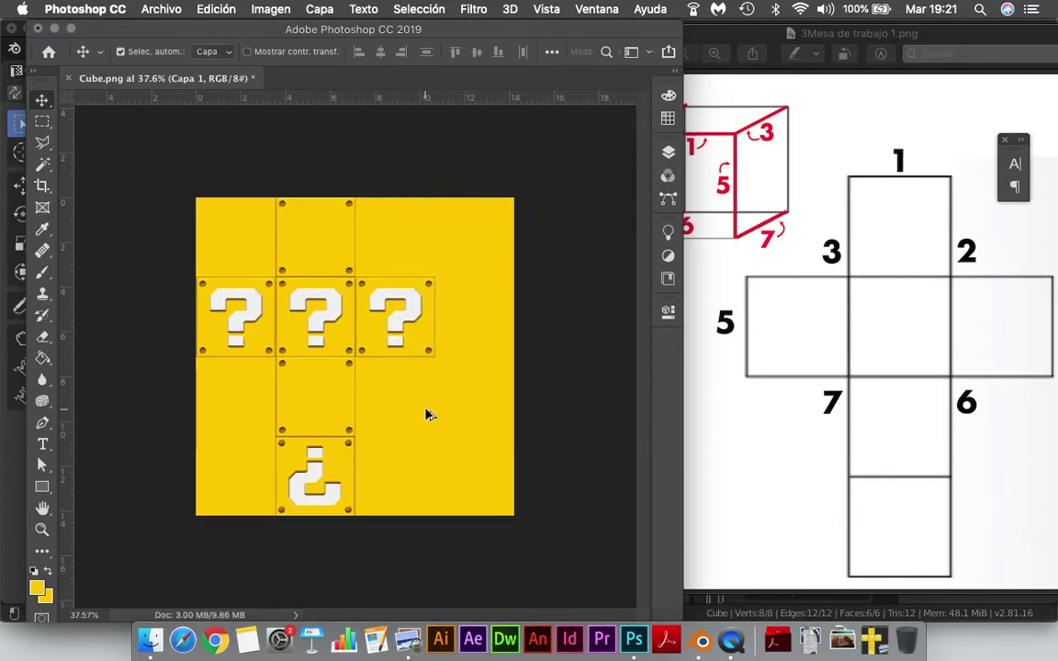
Step: Use Exportar como to save the net as 'Cube imagen.png' on Escritorio
{"action": "left_click", "coordinate": [161, 8]}
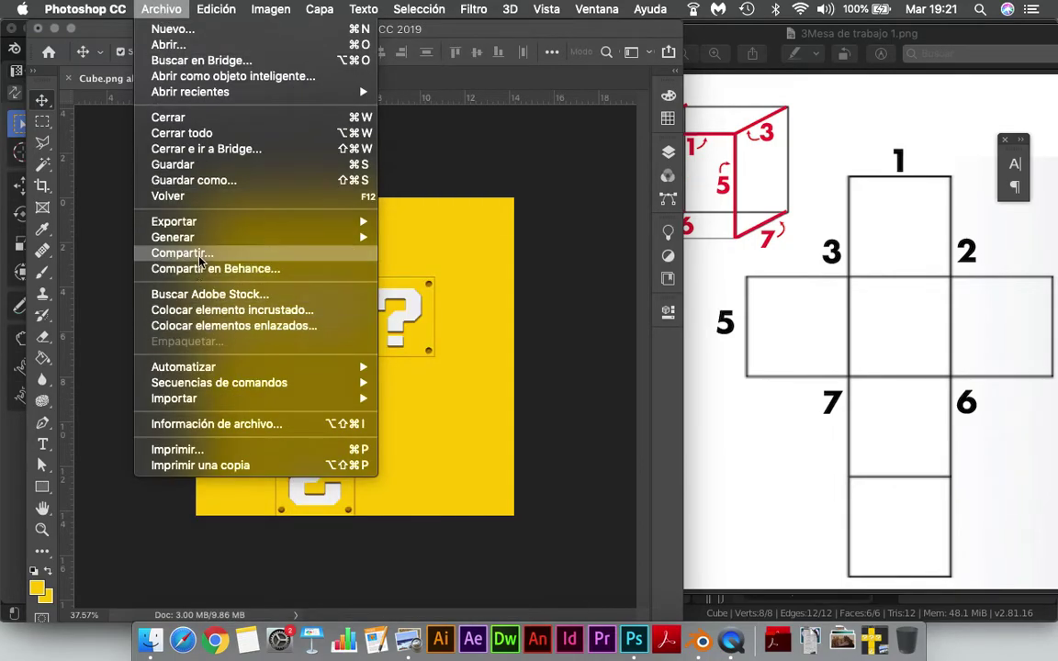
{"action": "mouse_move", "coordinate": [174, 221]}
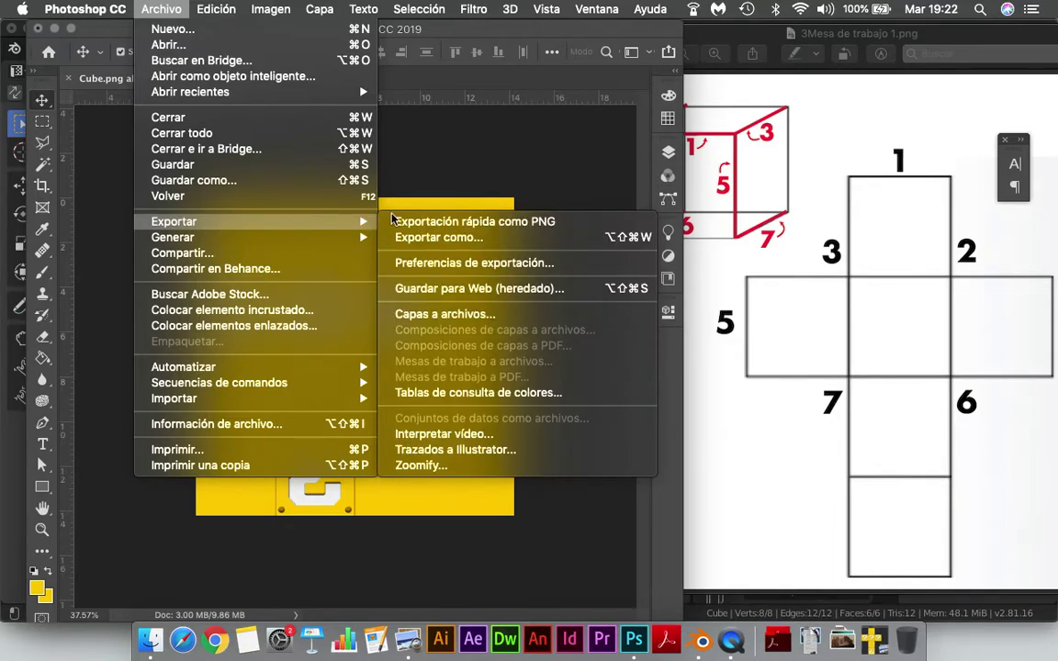
{"action": "left_click", "coordinate": [431, 237]}
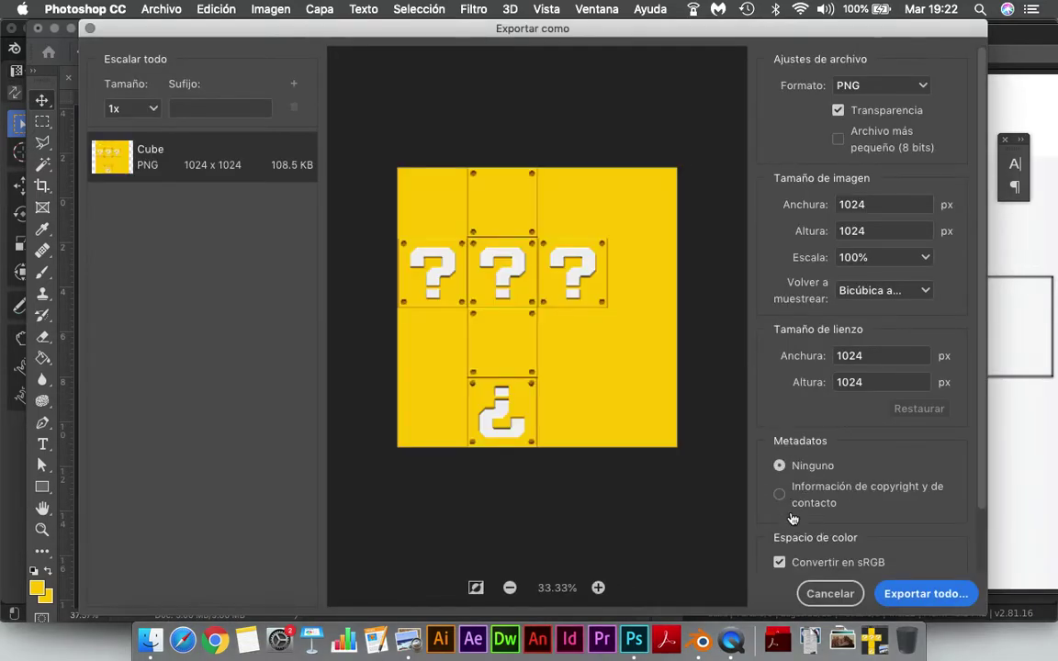
{"action": "left_click", "coordinate": [931, 602]}
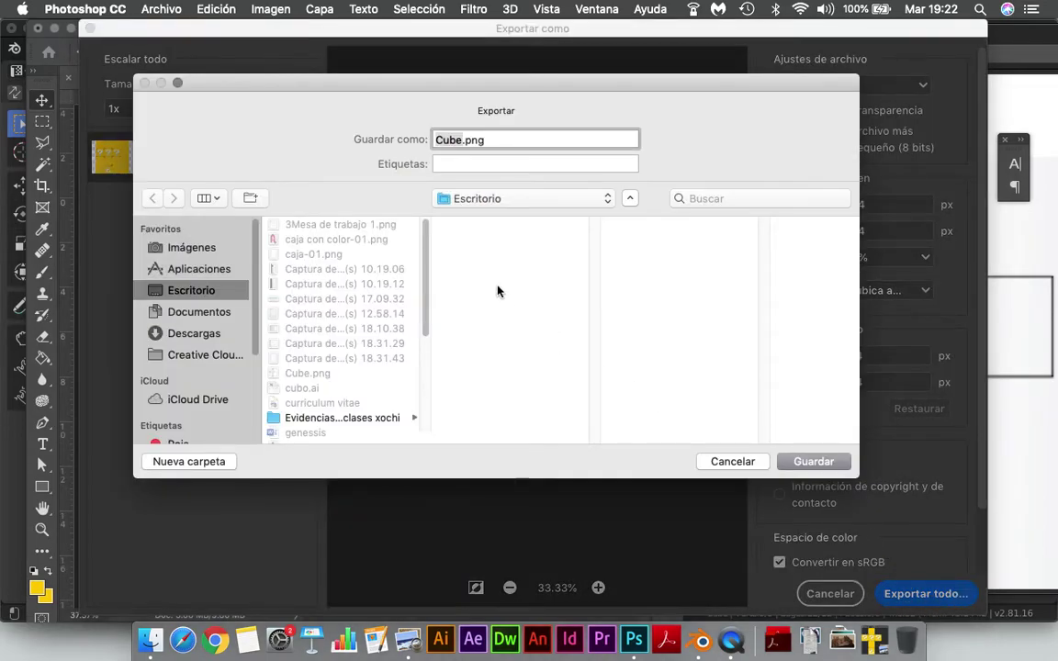
{"action": "key", "text": "Right"}
{"action": "type", "text": "imagen"}
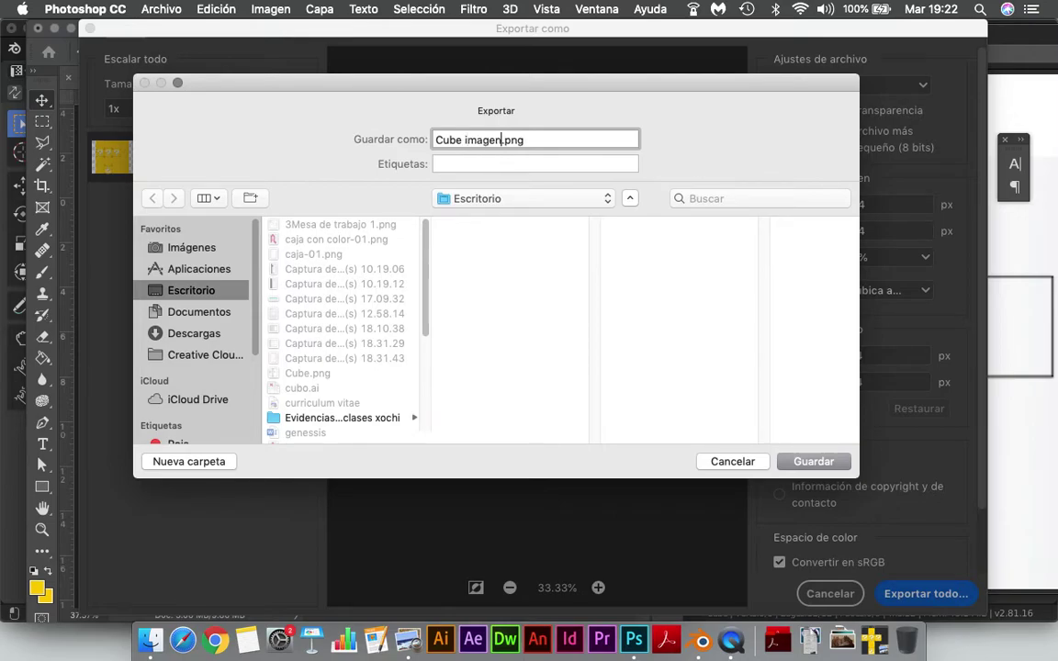
{"action": "left_click", "coordinate": [820, 464]}
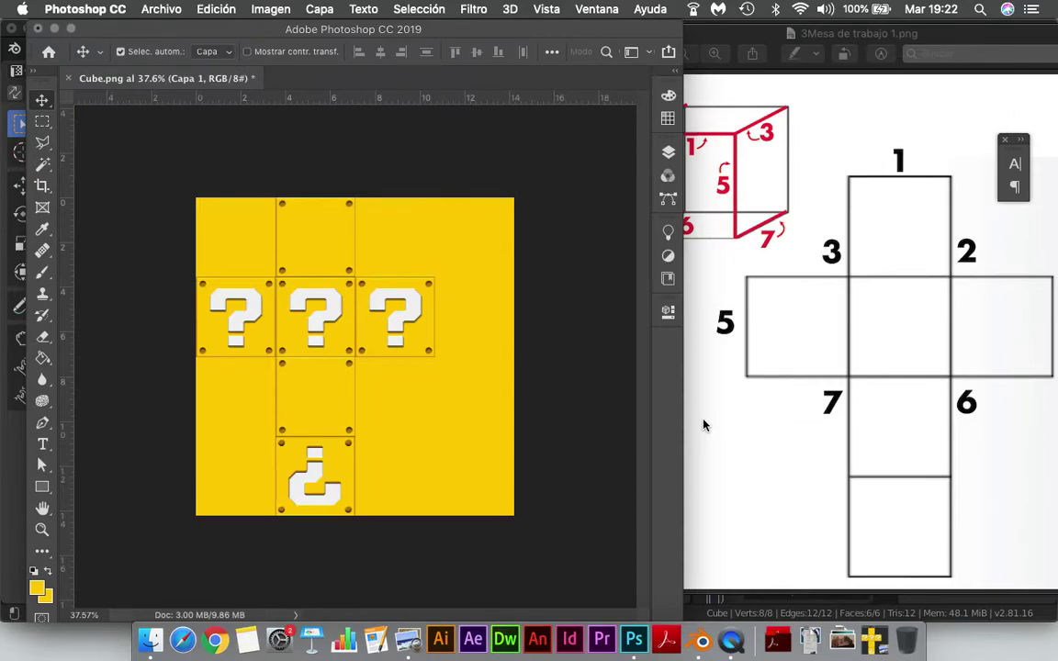
Step: Minimize Photoshop and Preview, switch to Layout, and reveal the Outliner and the cube's Material properties
{"action": "left_click", "coordinate": [54, 29]}
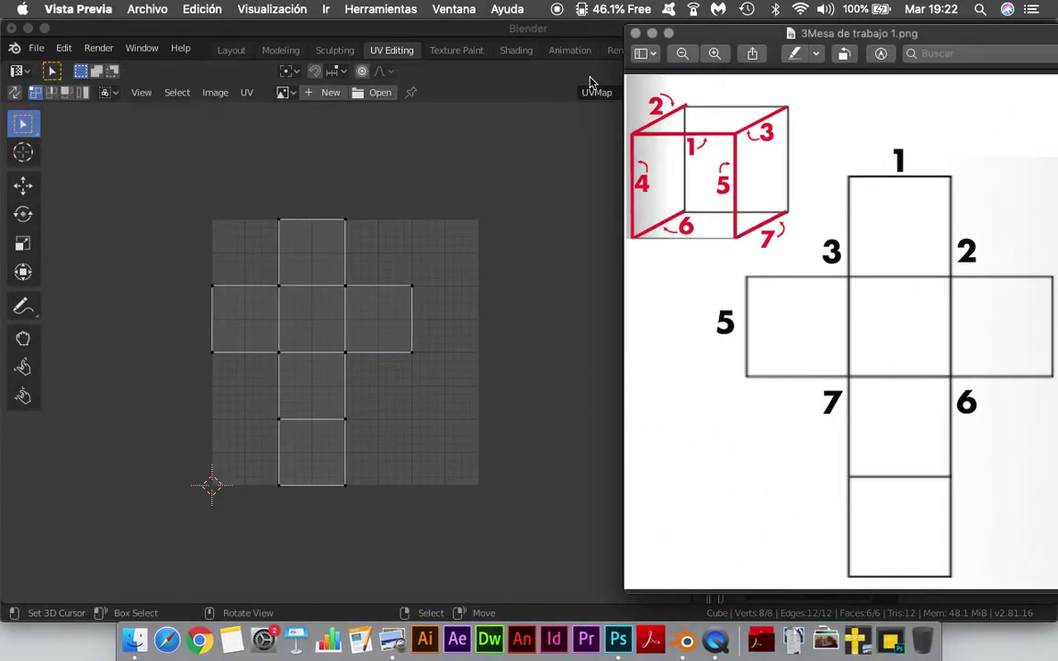
{"action": "left_click", "coordinate": [651, 33]}
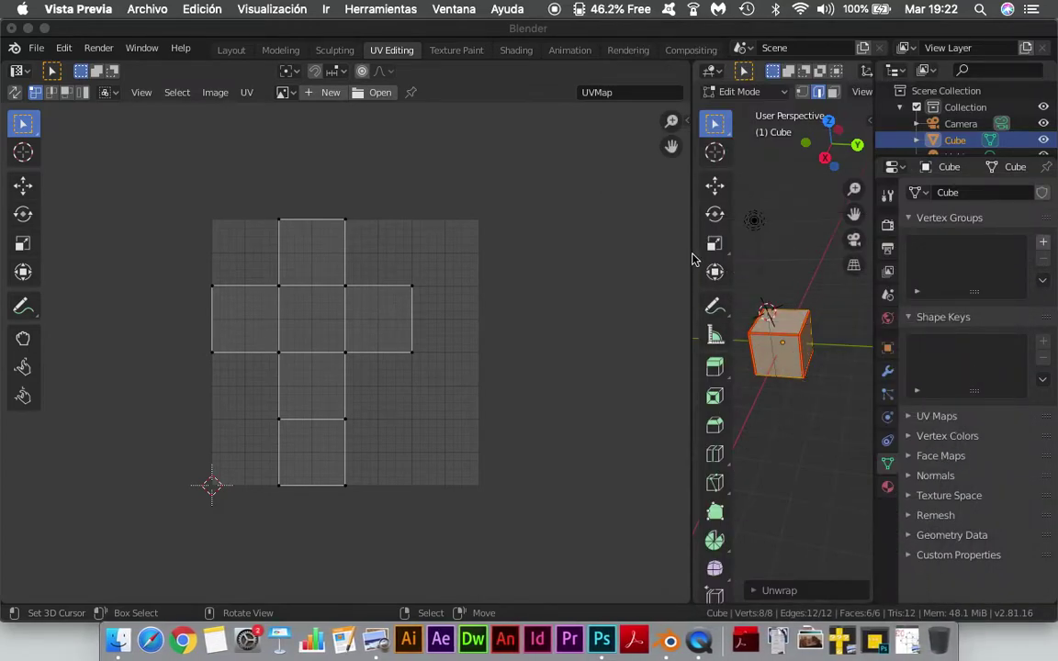
{"action": "left_click_drag", "start_coordinate": [692, 254], "coordinate": [505, 241]}
{"action": "left_click", "coordinate": [237, 51]}
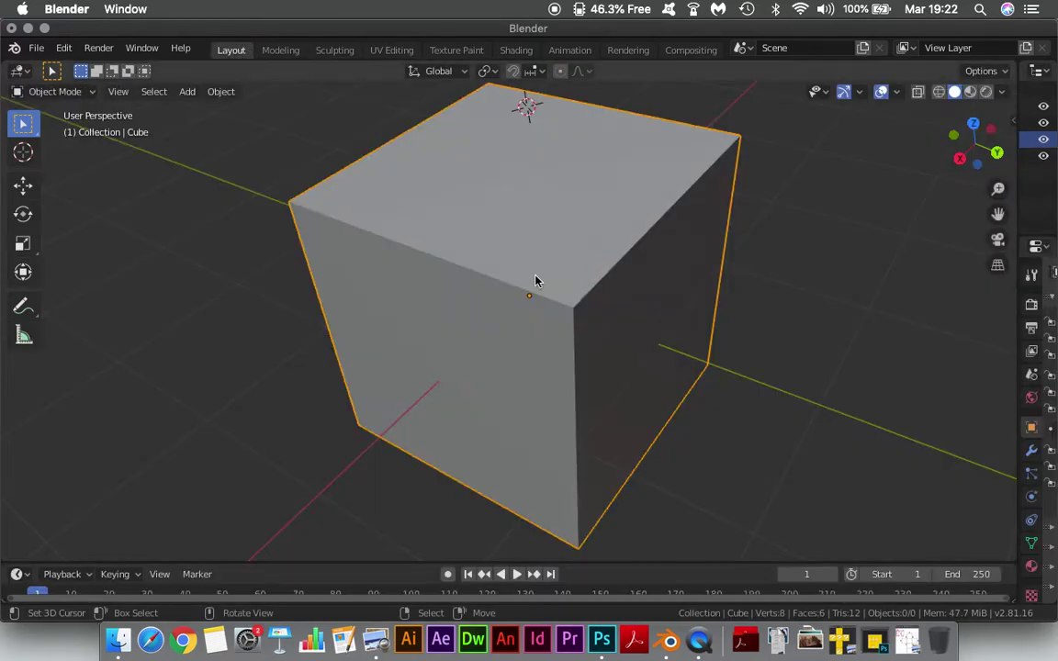
{"action": "scroll", "coordinate": [536, 281], "scroll_direction": "down", "scroll_amount": 3}
{"action": "scroll", "coordinate": [546, 307], "scroll_direction": "down", "scroll_amount": 2}
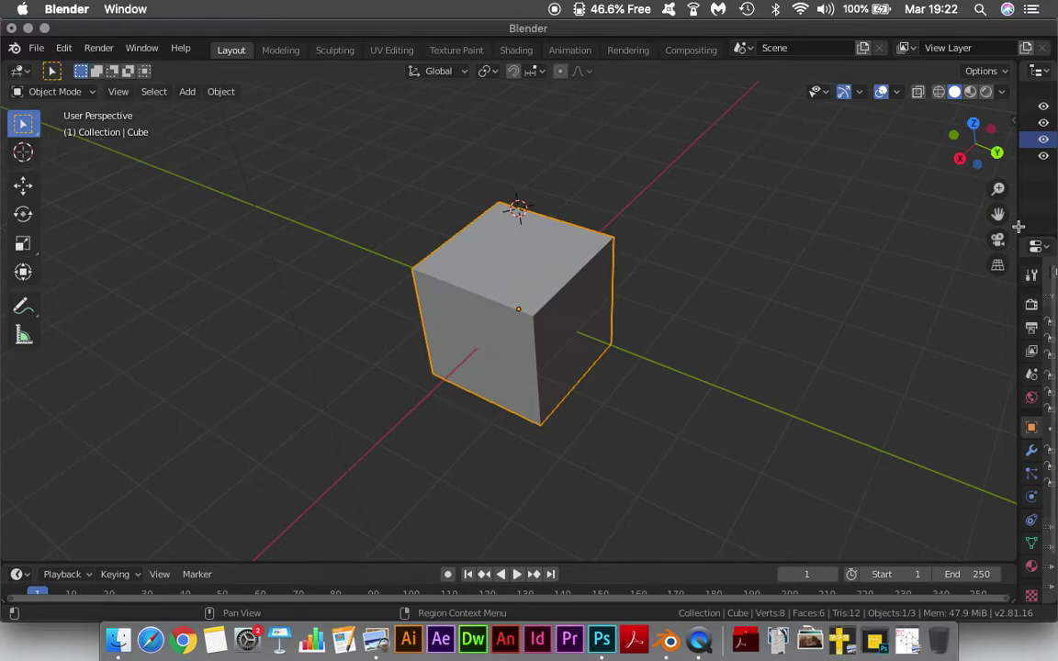
{"action": "left_click_drag", "start_coordinate": [1017, 220], "coordinate": [595, 217]}
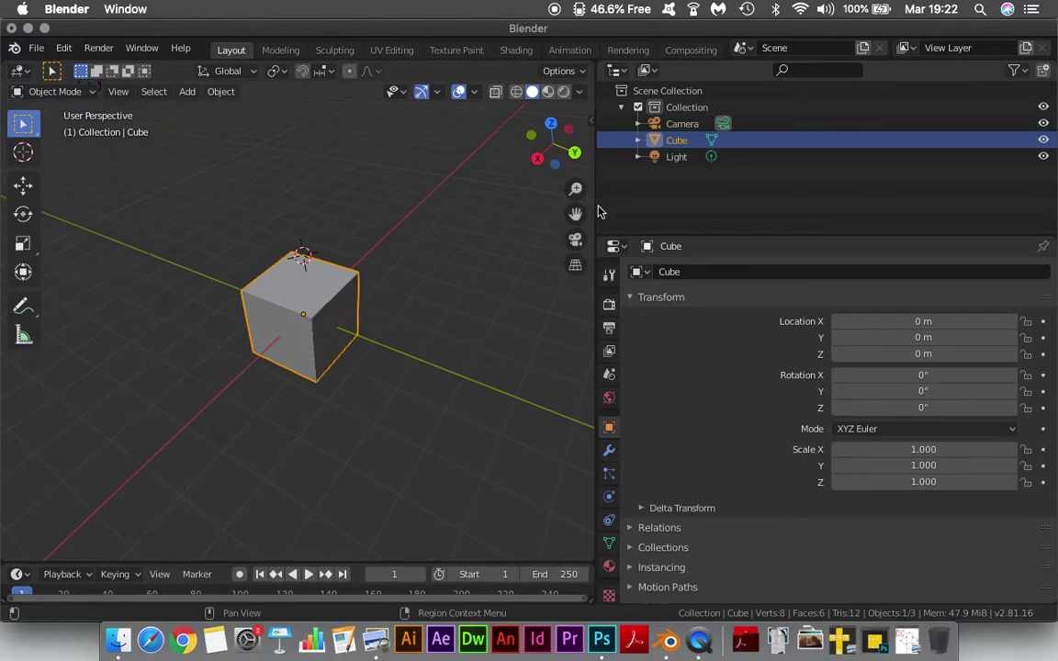
{"action": "left_click", "coordinate": [608, 566]}
Step: Set the Principled BSDF Base Color input to an Image Texture
{"action": "scroll", "coordinate": [802, 406], "scroll_direction": "down", "scroll_amount": 2}
{"action": "scroll", "coordinate": [813, 443], "scroll_direction": "down", "scroll_amount": 2}
{"action": "scroll", "coordinate": [810, 446], "scroll_direction": "up", "scroll_amount": 3}
{"action": "scroll", "coordinate": [791, 444], "scroll_direction": "up", "scroll_amount": 1}
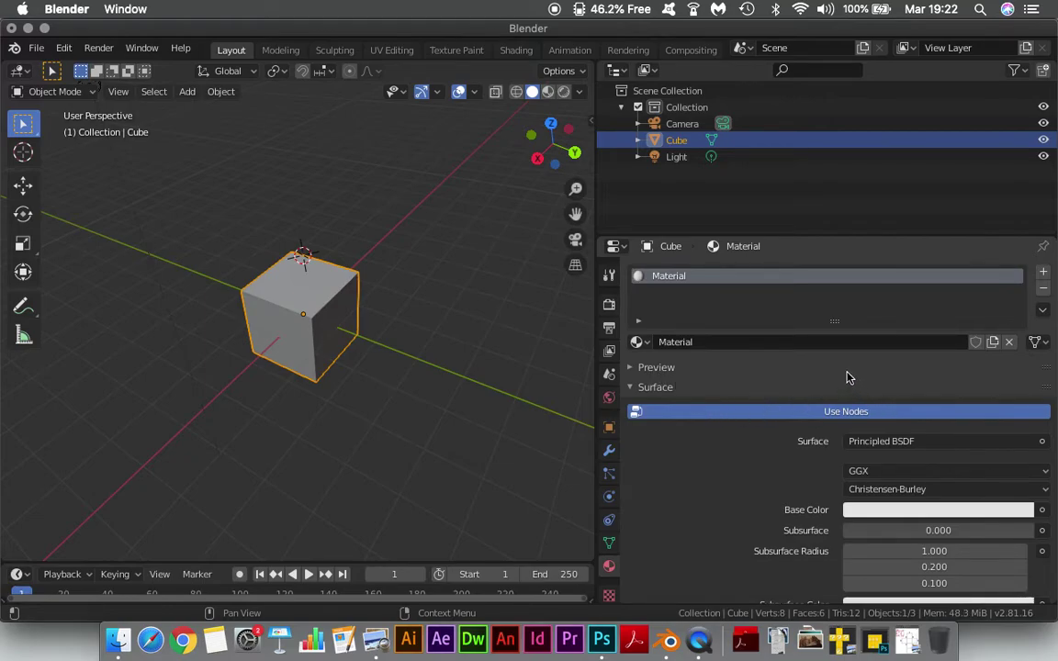
{"action": "scroll", "coordinate": [848, 376], "scroll_direction": "down", "scroll_amount": 1}
{"action": "scroll", "coordinate": [863, 376], "scroll_direction": "down", "scroll_amount": 3}
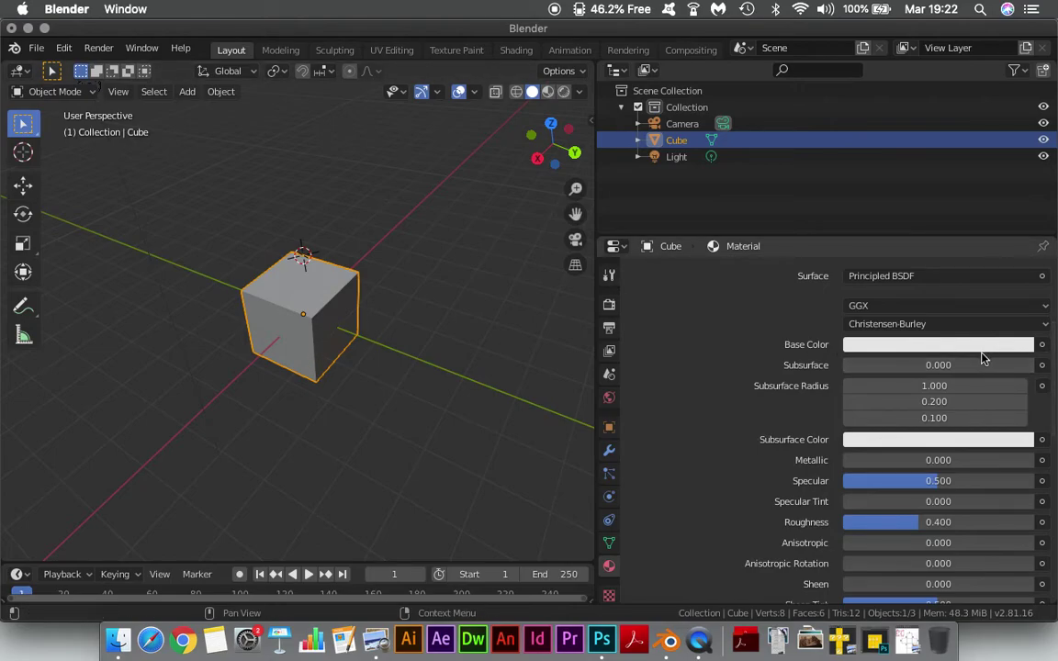
{"action": "left_click", "coordinate": [1042, 345]}
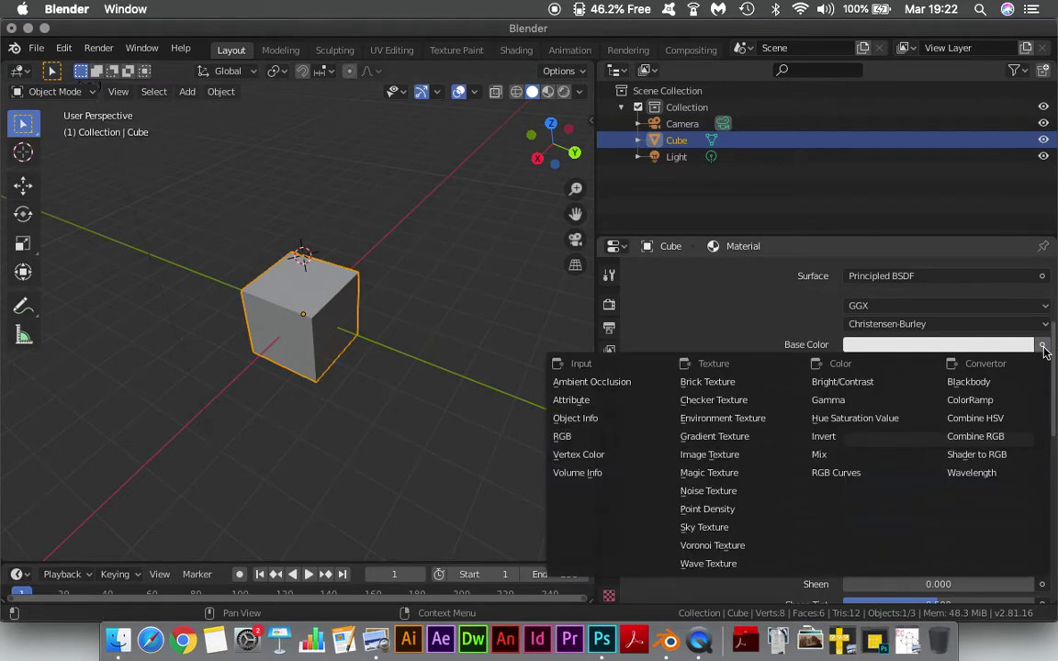
{"action": "left_click", "coordinate": [719, 462]}
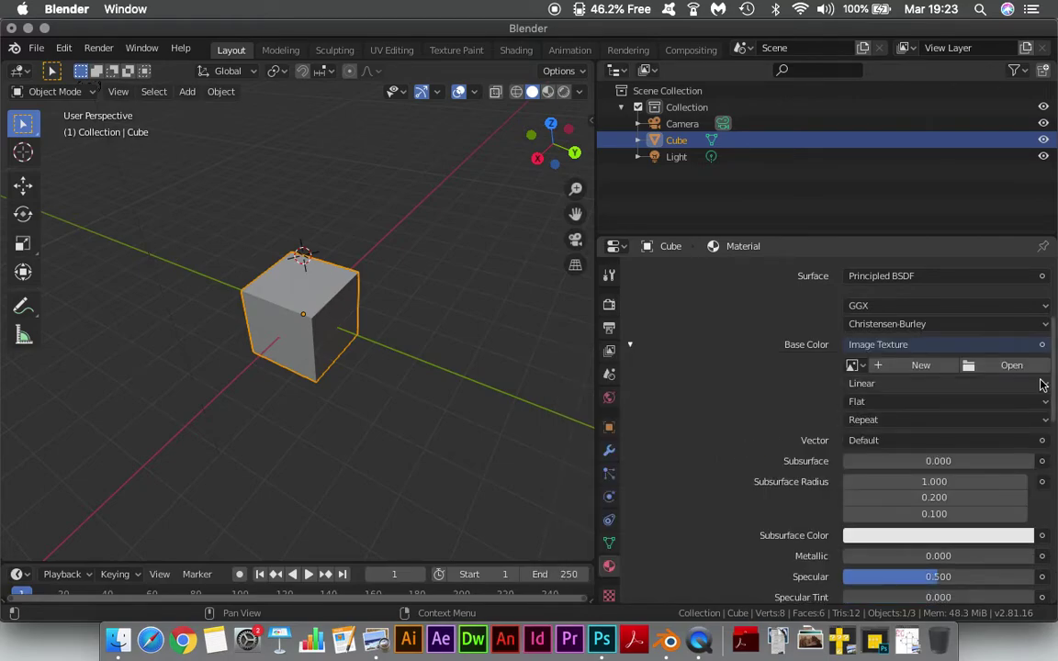
Step: Load Desktop/Cube imagen.png as the texture and switch the viewport to Material Preview
{"action": "left_click", "coordinate": [1014, 365]}
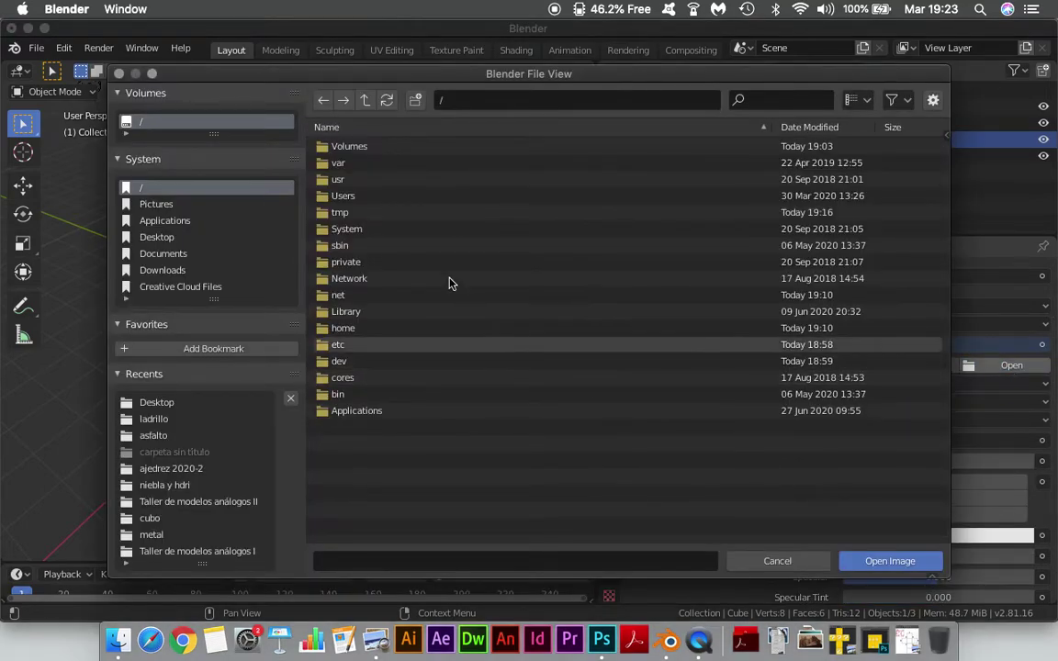
{"action": "left_click", "coordinate": [155, 238]}
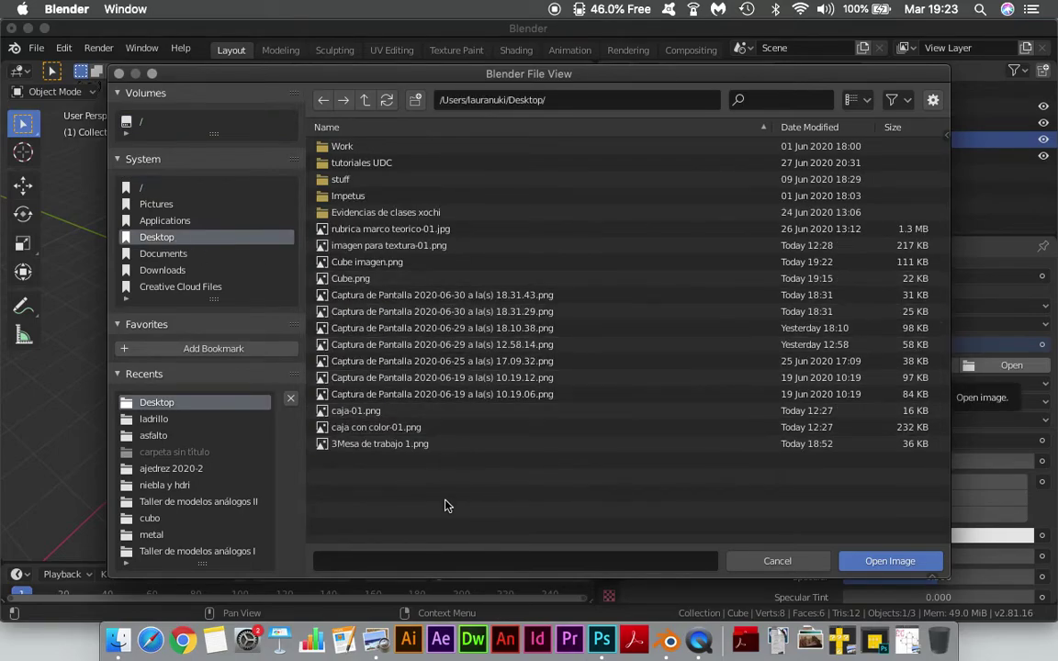
{"action": "left_click", "coordinate": [404, 262]}
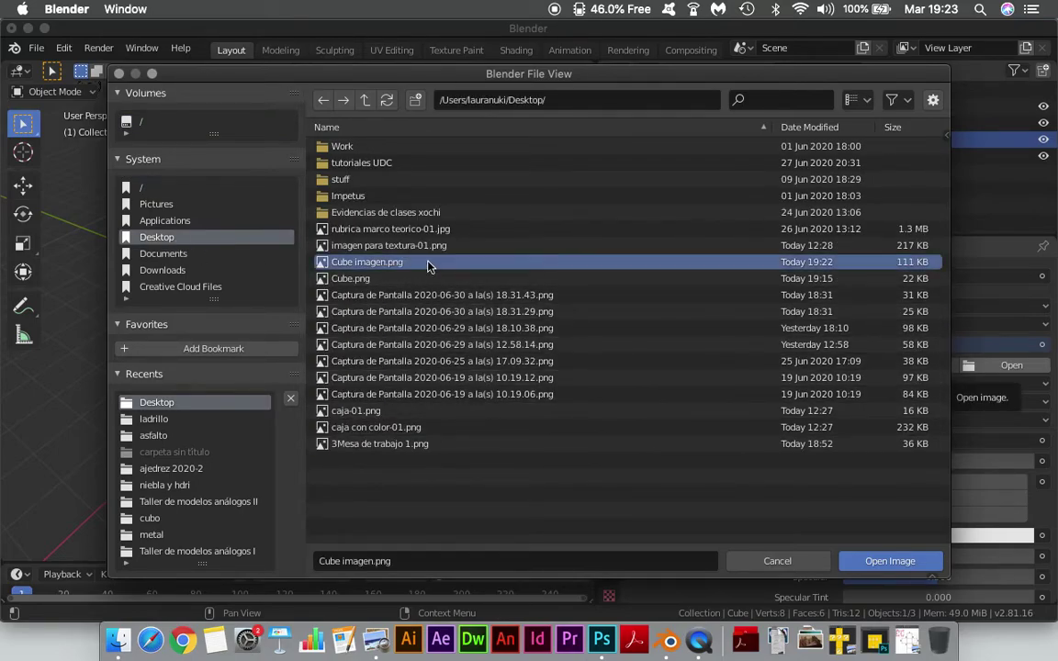
{"action": "left_click", "coordinate": [898, 564]}
{"action": "left_click", "coordinate": [547, 91]}
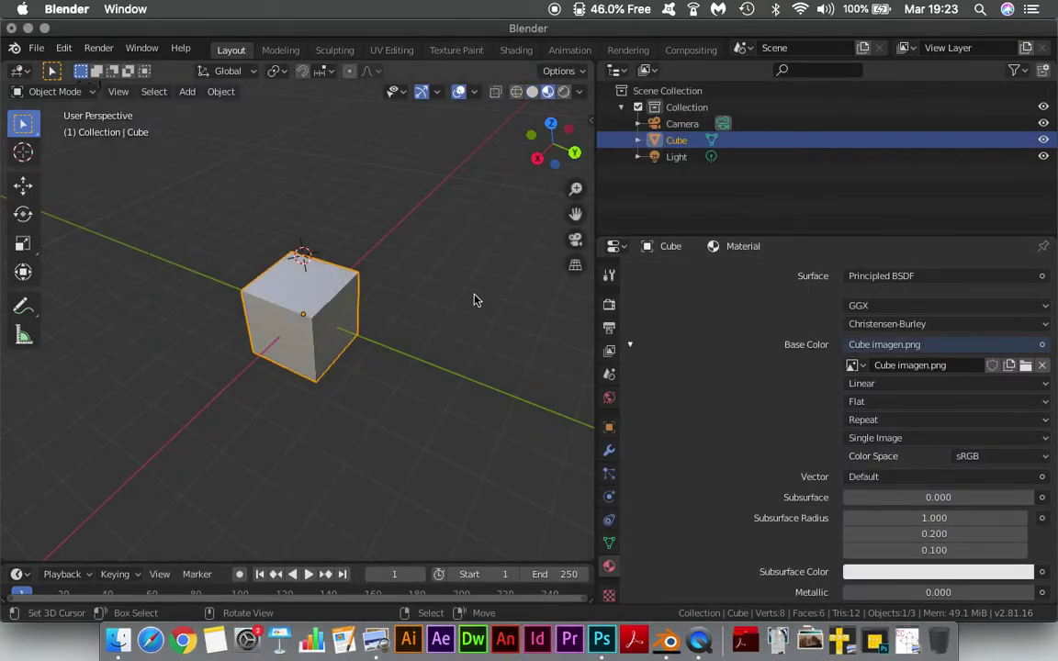
Step: Orbit and zoom the Material Preview viewport to inspect the textured cube's faces
{"action": "middle_click_drag", "start_coordinate": [385, 294], "coordinate": [329, 269]}
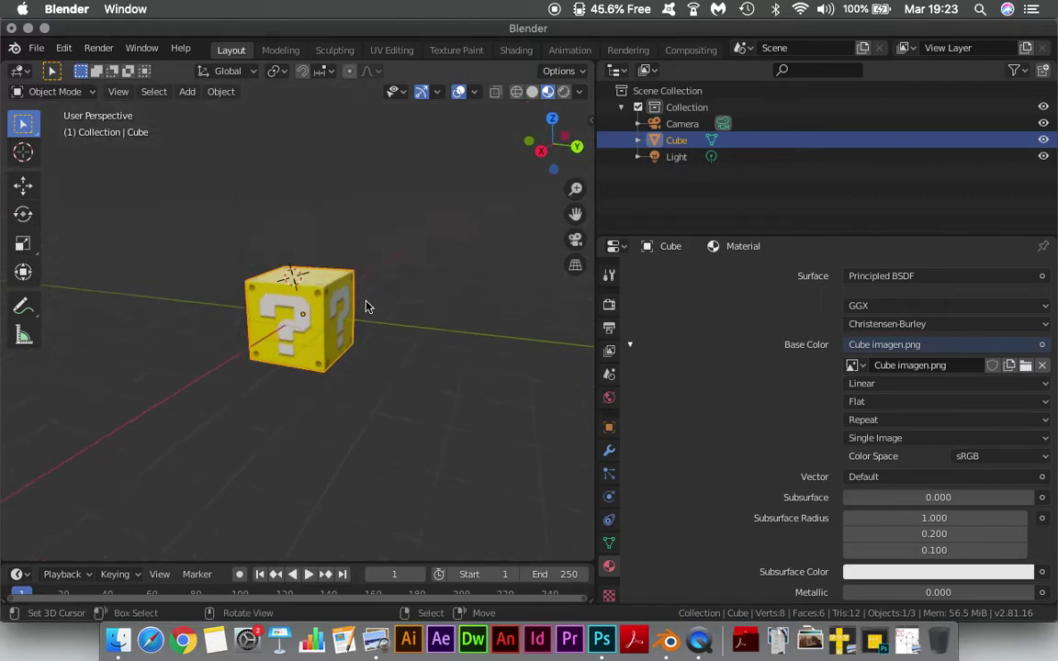
{"action": "scroll", "coordinate": [301, 301], "scroll_direction": "up", "scroll_amount": 2}
{"action": "scroll", "coordinate": [338, 354], "scroll_direction": "up", "scroll_amount": 3}
{"action": "mouse_move", "coordinate": [338, 353]}
{"action": "middle_mouse_down"}
{"action": "mouse_move", "coordinate": [116, 314]}
{"action": "mouse_move", "coordinate": [211, 330]}
{"action": "mouse_move", "coordinate": [372, 332]}
{"action": "mouse_move", "coordinate": [189, 333]}
{"action": "mouse_move", "coordinate": [306, 351]}
{"action": "mouse_move", "coordinate": [451, 446]}
{"action": "mouse_move", "coordinate": [234, 437]}
{"action": "mouse_move", "coordinate": [286, 415]}
{"action": "mouse_move", "coordinate": [187, 222]}
{"action": "mouse_move", "coordinate": [272, 182]}
{"action": "mouse_move", "coordinate": [420, 455]}
{"action": "mouse_move", "coordinate": [259, 291]}
{"action": "mouse_move", "coordinate": [340, 273]}
{"action": "middle_mouse_up"}
{"action": "scroll", "coordinate": [340, 272], "scroll_direction": "down", "scroll_amount": 3}
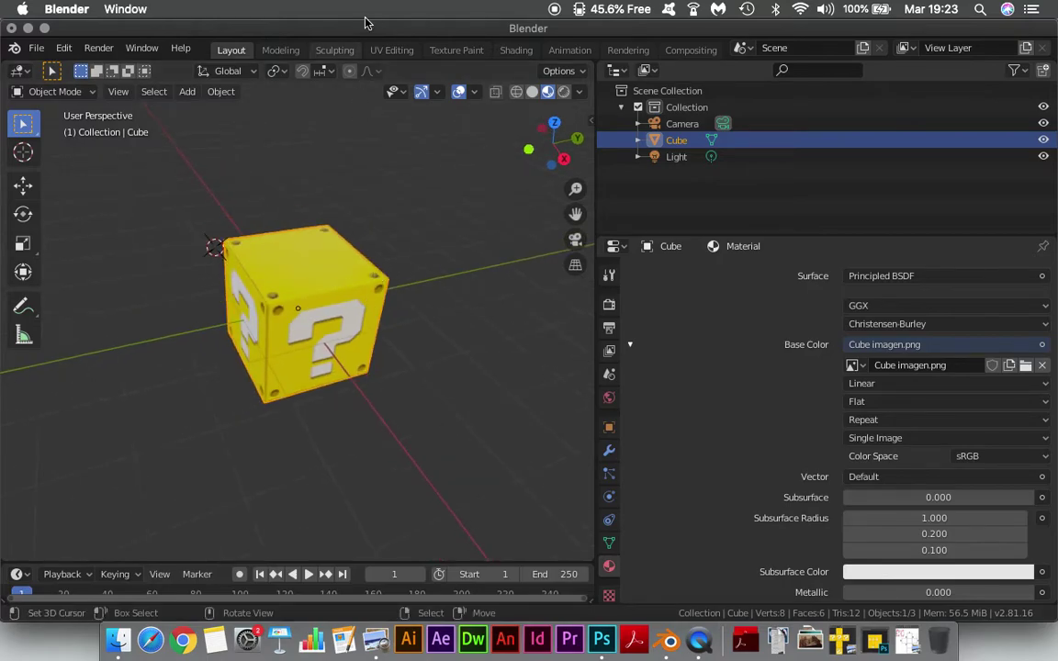
{"action": "left_click", "coordinate": [390, 50]}
Step: Select all of the cube's UVs over the question-block image in the UV editor
{"action": "scroll", "coordinate": [395, 221], "scroll_direction": "down", "scroll_amount": 4}
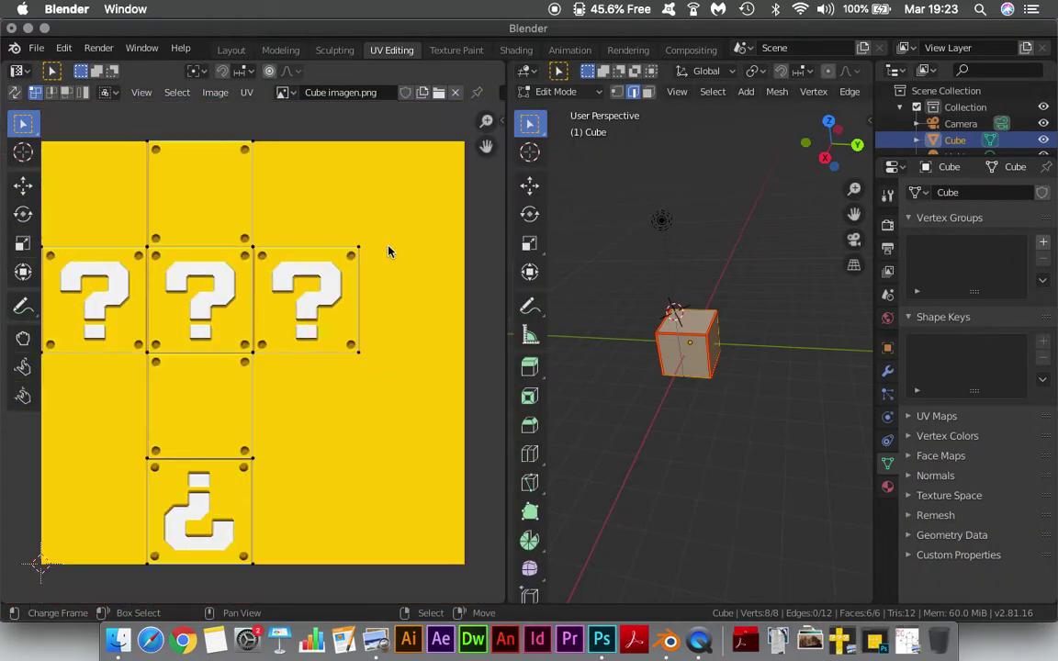
{"action": "scroll", "coordinate": [367, 276], "scroll_direction": "down", "scroll_amount": 3}
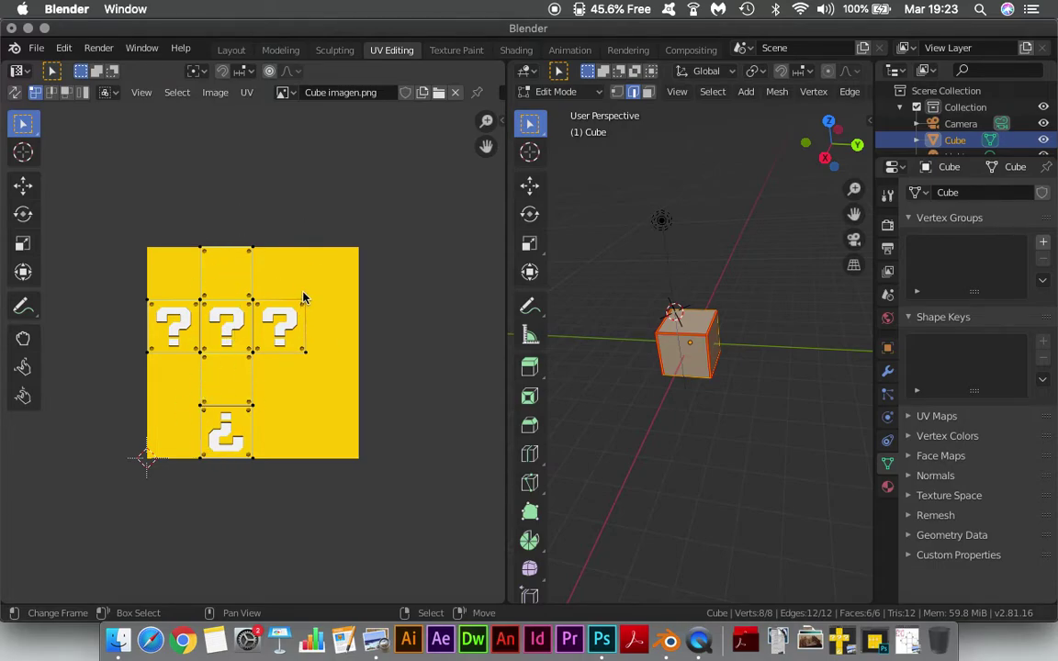
{"action": "scroll", "coordinate": [227, 305], "scroll_direction": "up", "scroll_amount": 2}
{"action": "scroll", "coordinate": [228, 303], "scroll_direction": "up", "scroll_amount": 2}
{"action": "scroll", "coordinate": [229, 303], "scroll_direction": "down", "scroll_amount": 2}
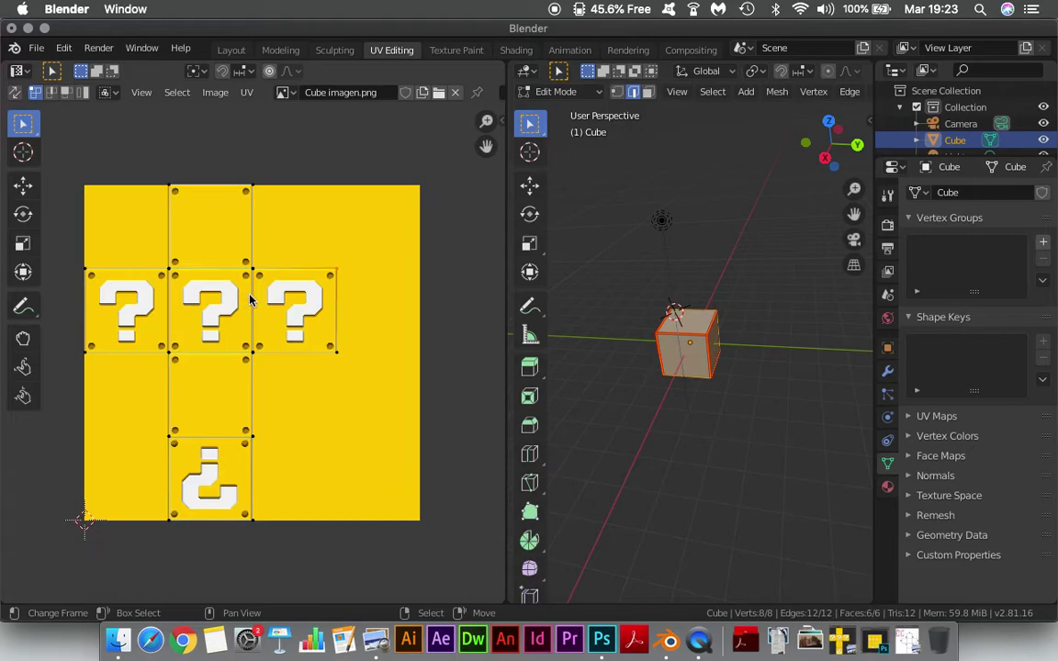
{"action": "key", "text": "a"}
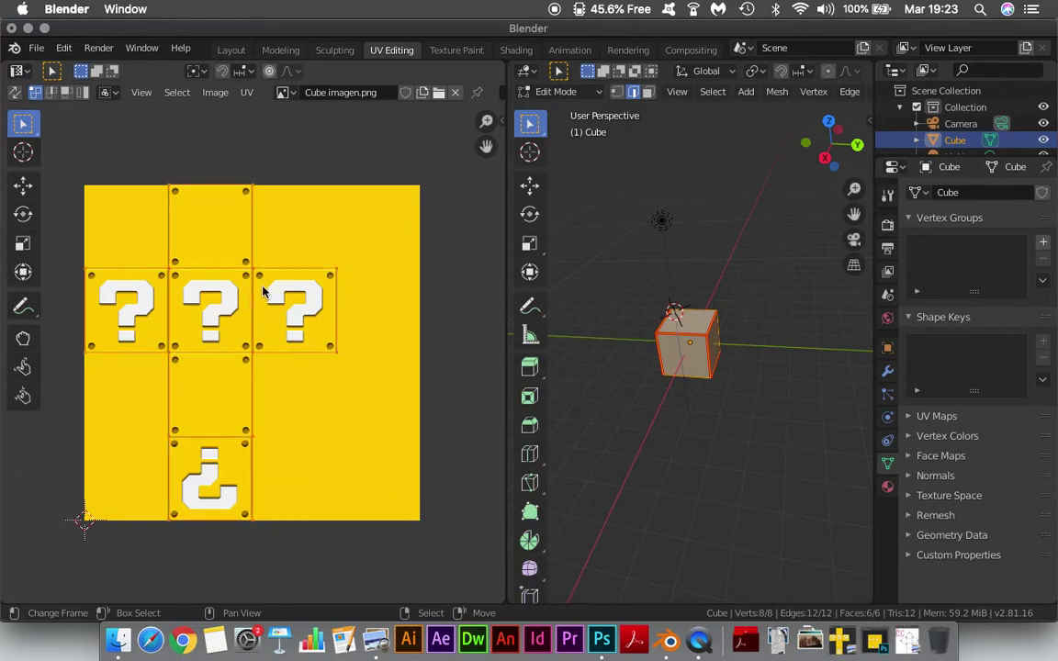
{"action": "key", "text": "g"}
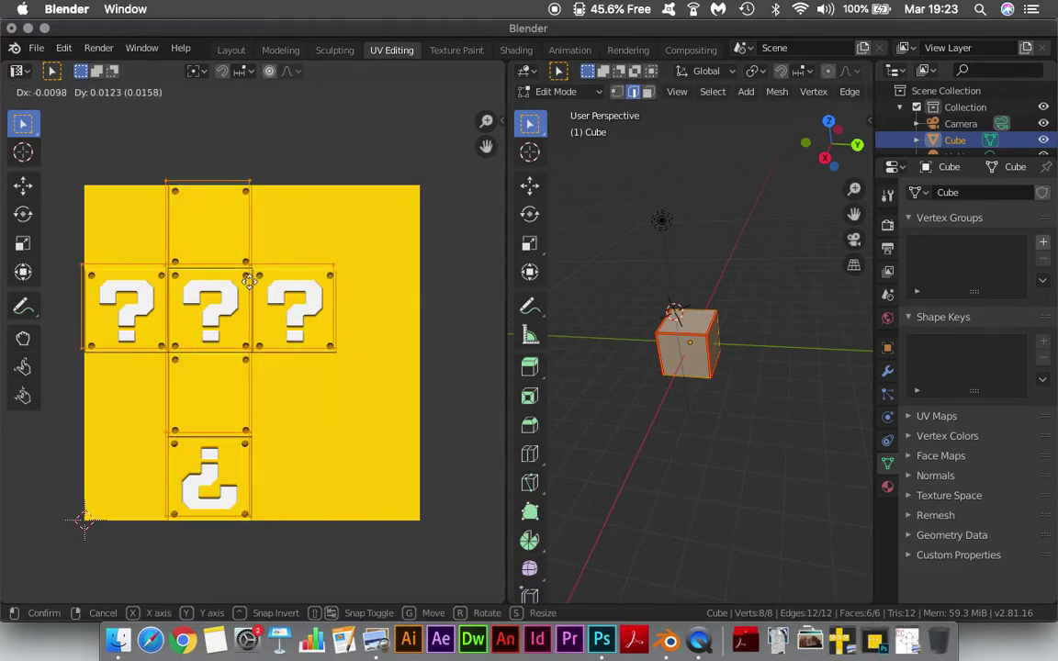
{"action": "key", "text": "Escape"}
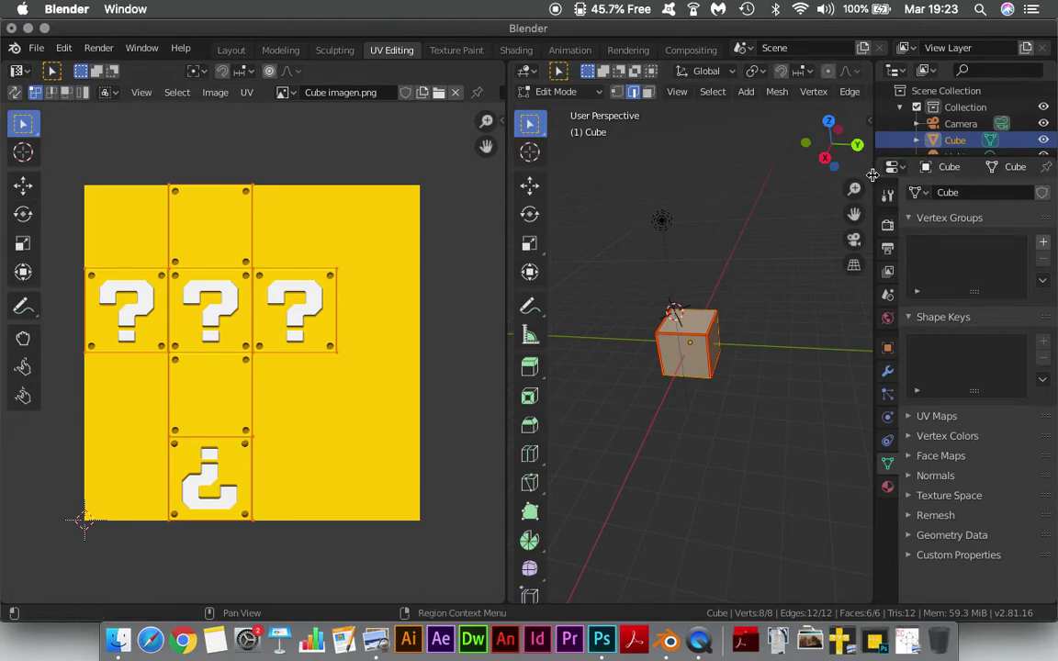
Step: Collapse the Properties column, widen the 3D viewport and enable Material Preview
{"action": "left_click_drag", "start_coordinate": [871, 176], "coordinate": [1033, 175]}
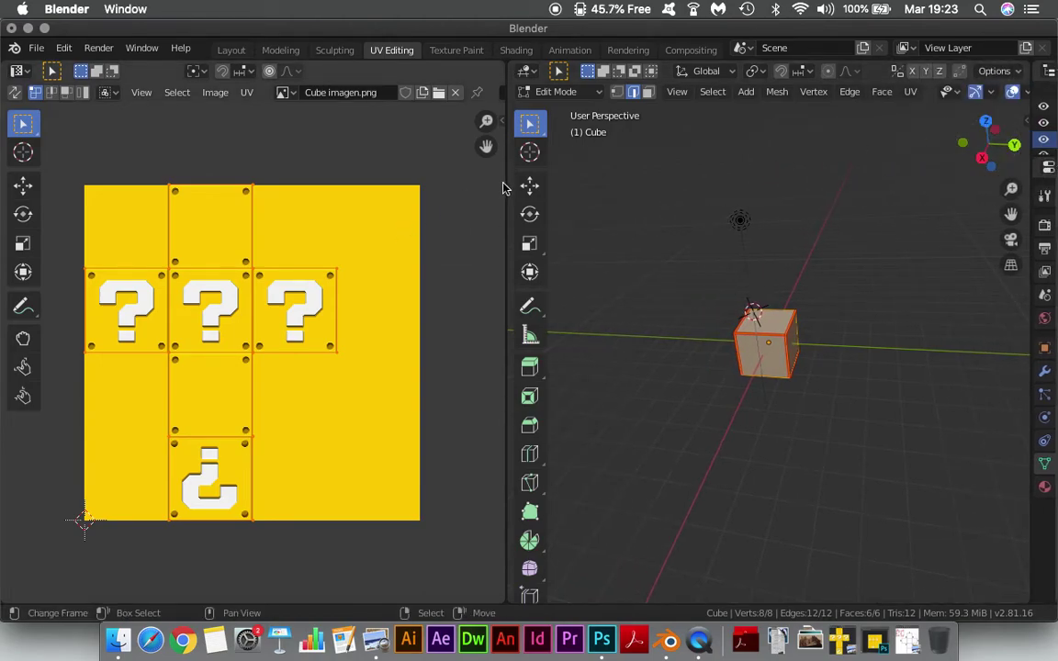
{"action": "left_click_drag", "start_coordinate": [505, 188], "coordinate": [207, 184]}
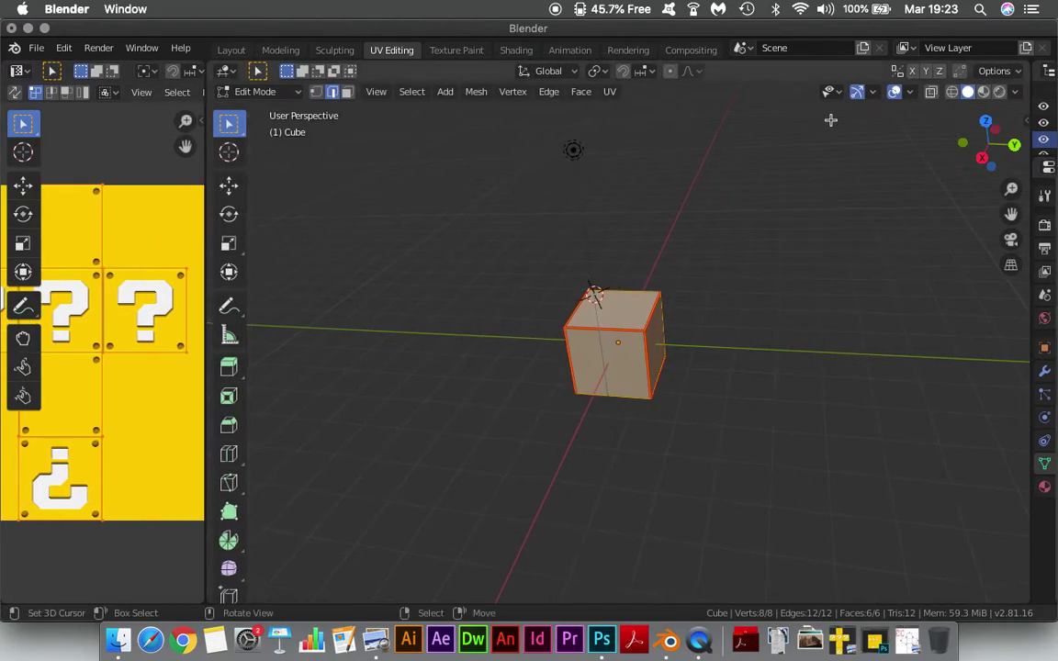
{"action": "left_click", "coordinate": [982, 93]}
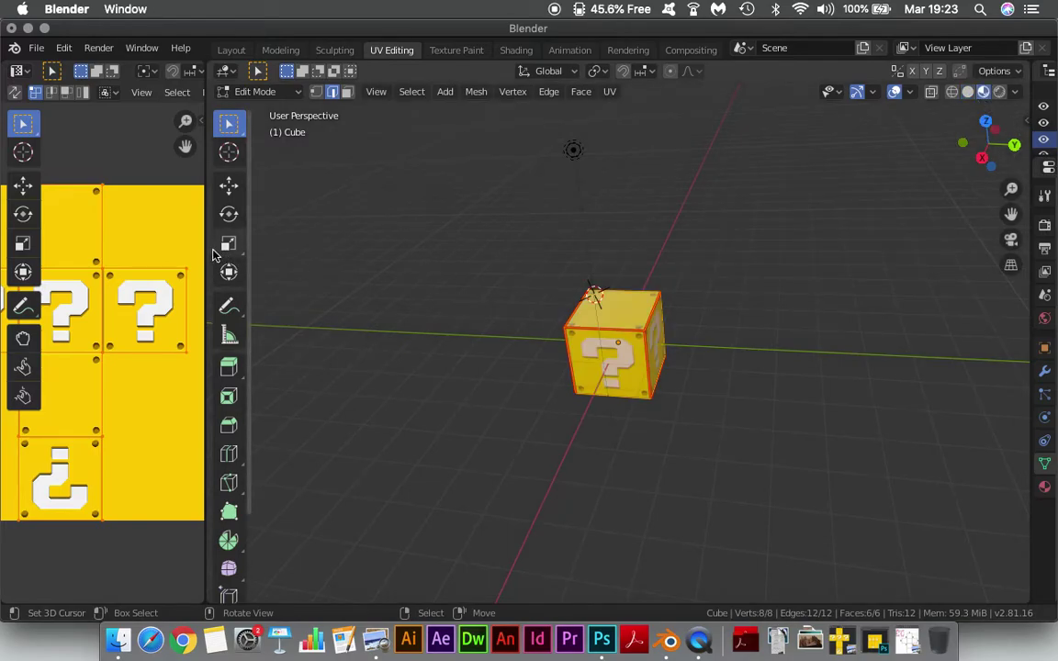
{"action": "left_click_drag", "start_coordinate": [208, 252], "coordinate": [650, 254]}
{"action": "key", "text": "g"}
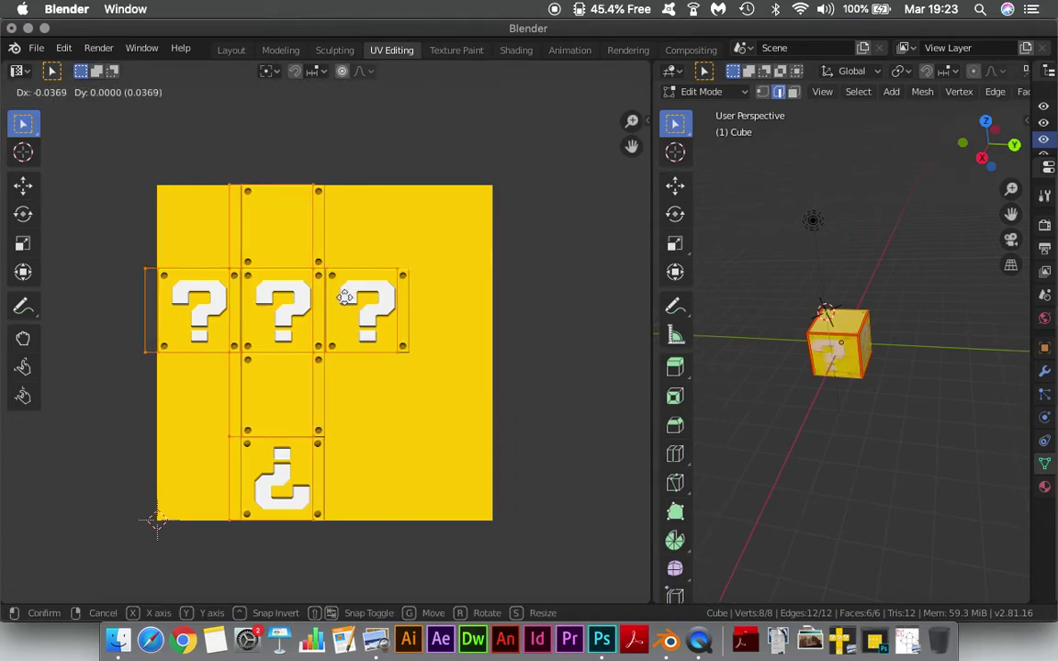
{"action": "key", "text": "x"}
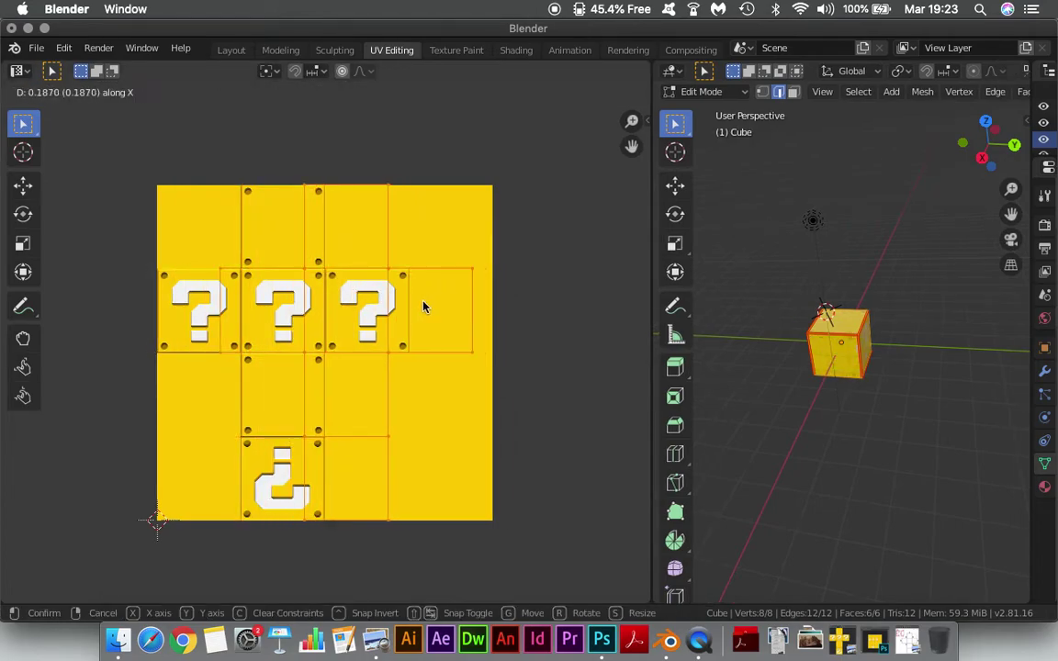
{"action": "left_click", "coordinate": [441, 306]}
{"action": "mouse_move", "coordinate": [704, 309]}
{"action": "middle_mouse_down"}
{"action": "mouse_move", "coordinate": [659, 443]}
{"action": "mouse_move", "coordinate": [902, 382]}
{"action": "mouse_move", "coordinate": [935, 300]}
{"action": "mouse_move", "coordinate": [923, 371]}
{"action": "mouse_move", "coordinate": [812, 404]}
{"action": "middle_mouse_up"}
{"action": "middle_click_drag", "start_coordinate": [885, 406], "coordinate": [845, 307]}
{"action": "scroll", "coordinate": [864, 327], "scroll_direction": "up", "scroll_amount": 3}
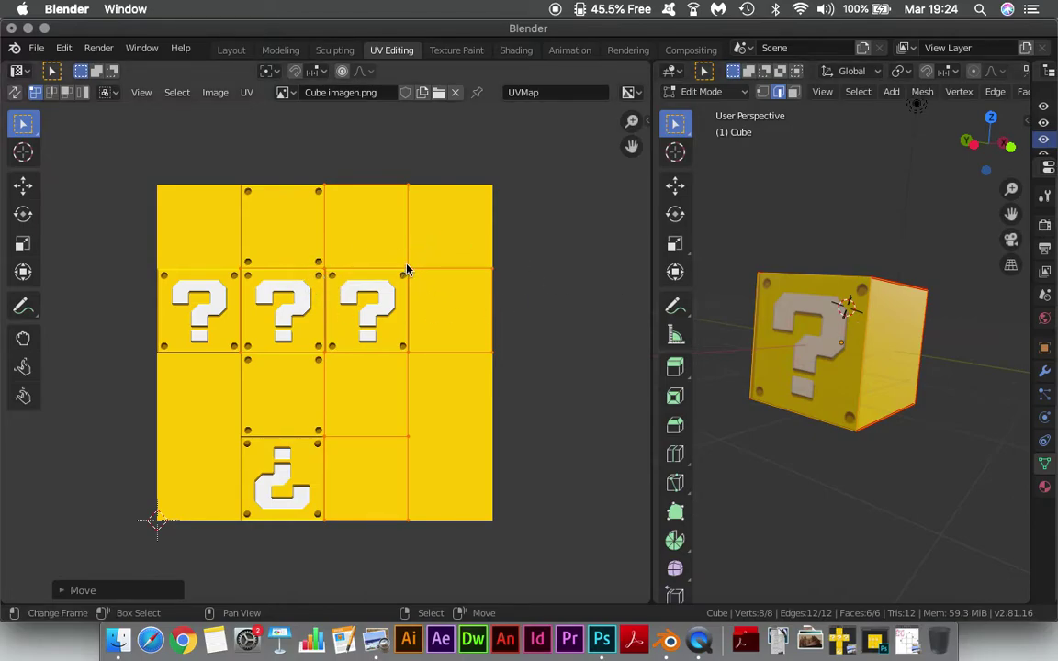
{"action": "mouse_move", "coordinate": [670, 244]}
{"action": "middle_mouse_down"}
{"action": "mouse_move", "coordinate": [878, 212]}
{"action": "mouse_move", "coordinate": [818, 378]}
{"action": "mouse_move", "coordinate": [766, 353]}
{"action": "middle_mouse_up"}
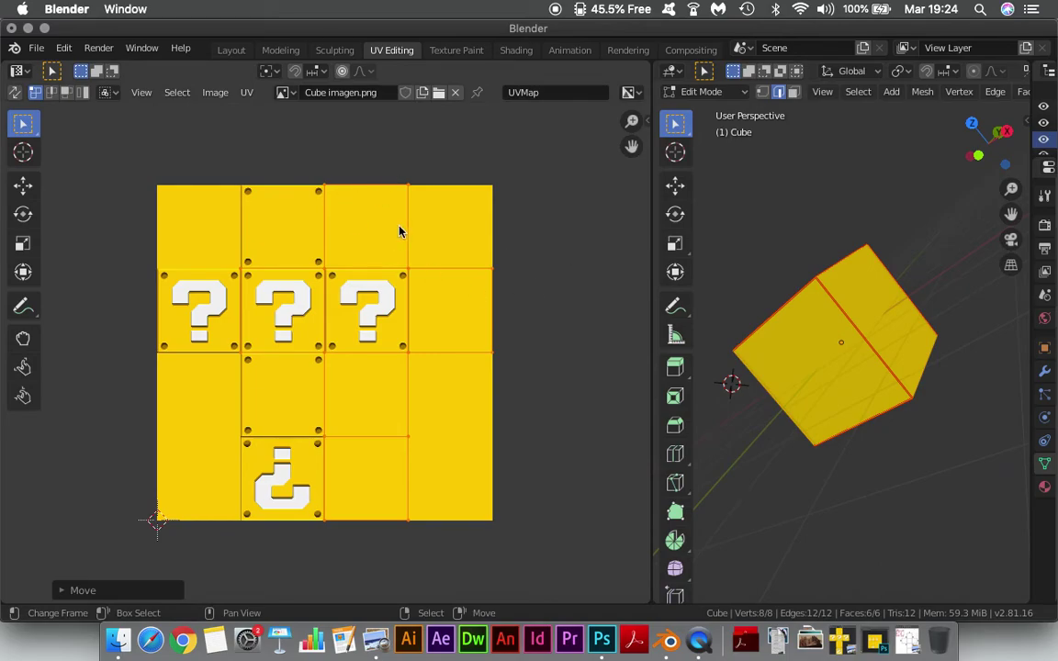
{"action": "scroll", "coordinate": [338, 276], "scroll_direction": "up", "scroll_amount": 1}
{"action": "scroll", "coordinate": [305, 276], "scroll_direction": "up", "scroll_amount": 2}
{"action": "scroll", "coordinate": [314, 269], "scroll_direction": "down", "scroll_amount": 2}
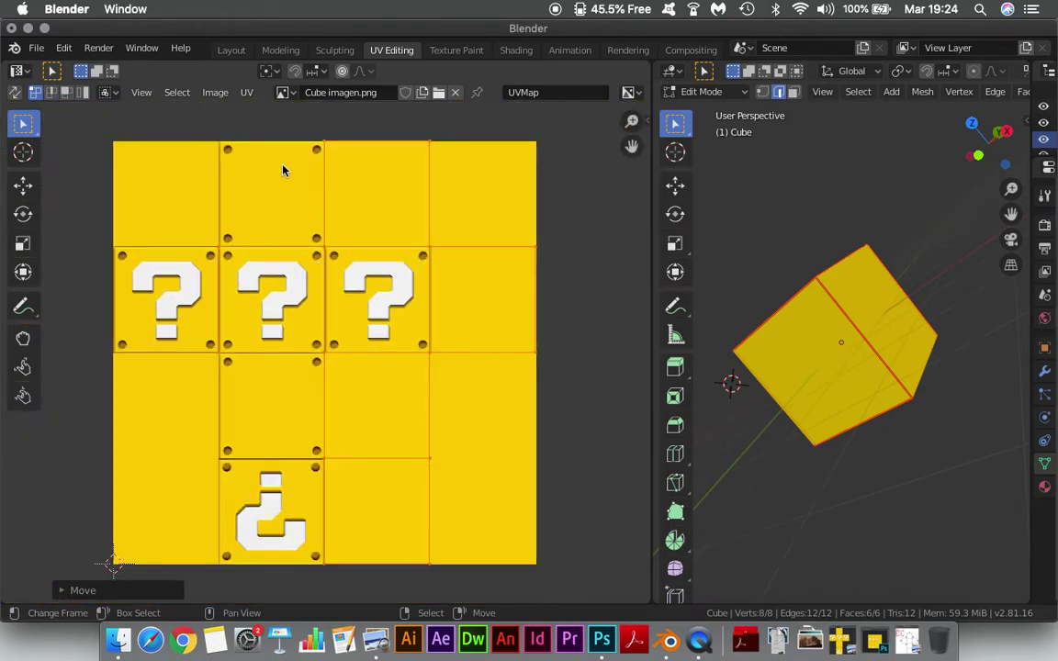
{"action": "scroll", "coordinate": [365, 224], "scroll_direction": "up", "scroll_amount": 1}
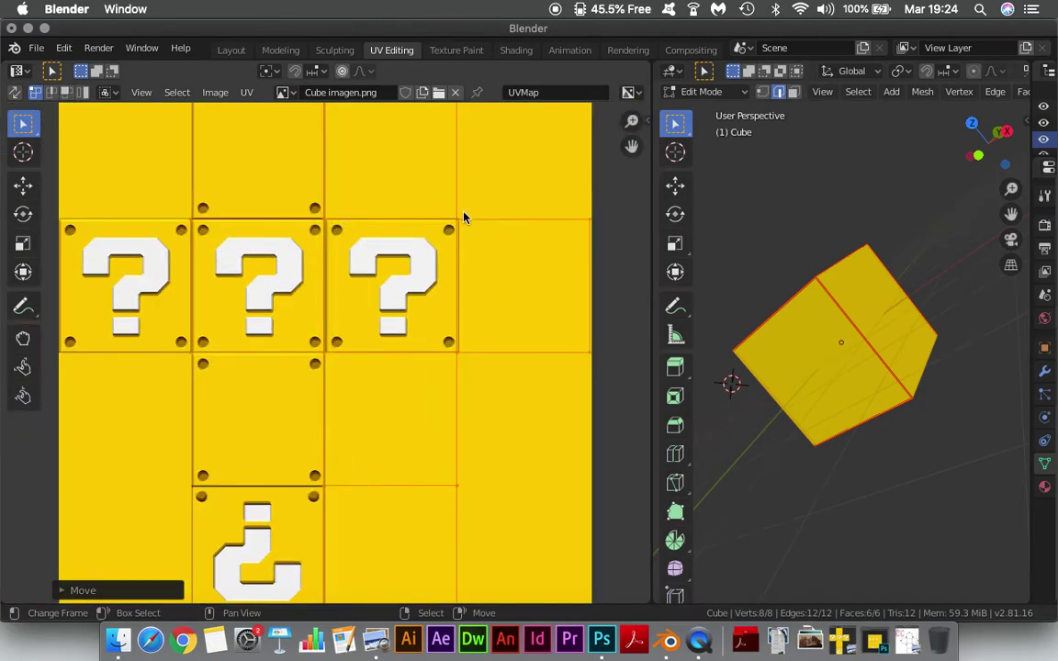
{"action": "scroll", "coordinate": [551, 230], "scroll_direction": "up", "scroll_amount": 2}
{"action": "scroll", "coordinate": [523, 276], "scroll_direction": "up", "scroll_amount": 2}
{"action": "scroll", "coordinate": [501, 303], "scroll_direction": "up", "scroll_amount": 1}
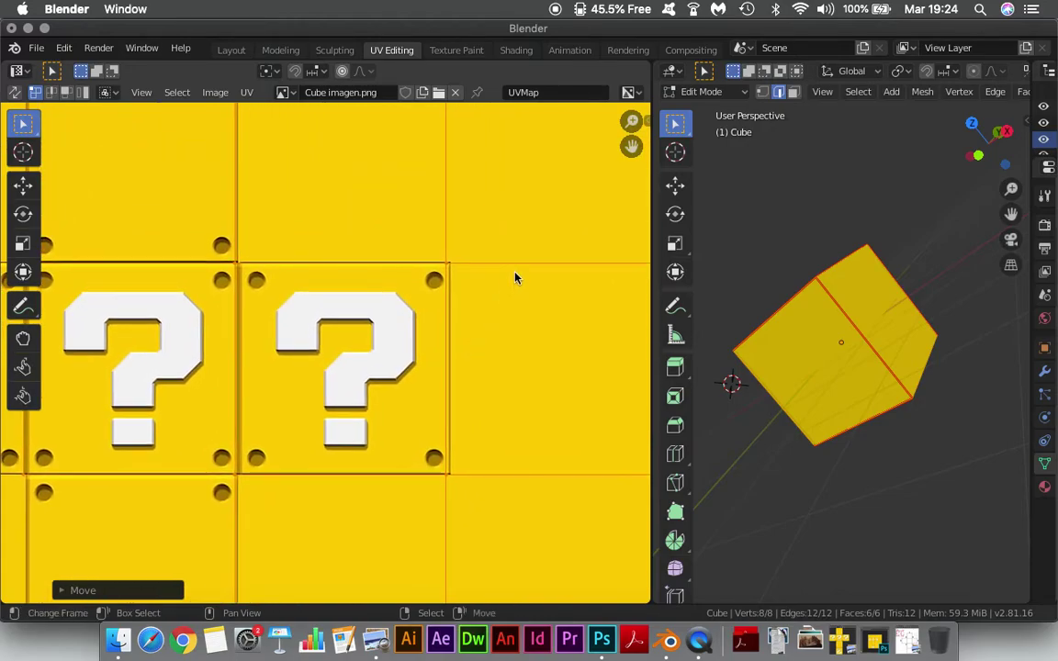
{"action": "scroll", "coordinate": [446, 332], "scroll_direction": "down", "scroll_amount": 1}
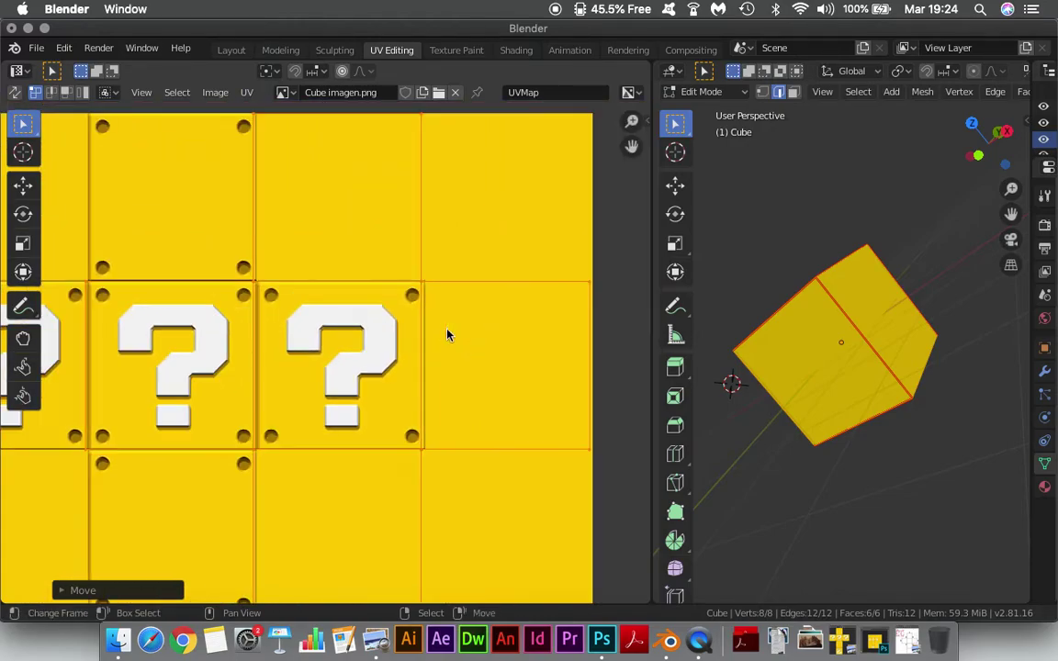
{"action": "scroll", "coordinate": [449, 335], "scroll_direction": "down", "scroll_amount": 3}
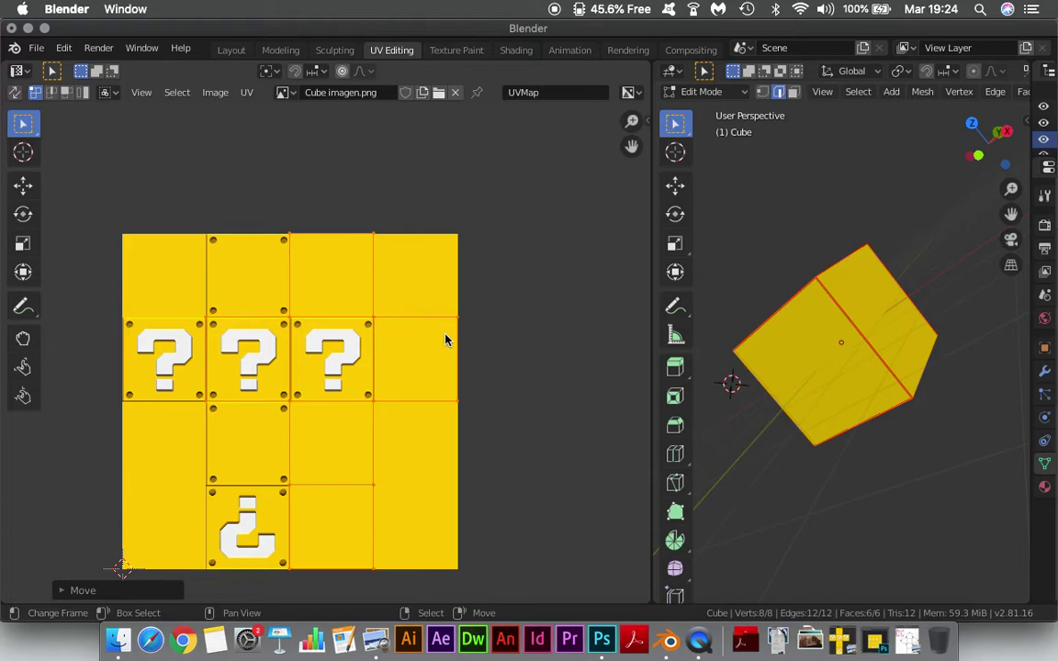
Step: Slide the cube's UV island horizontally by about -0.2485 so its faces match the painted net
{"action": "key", "text": "g"}
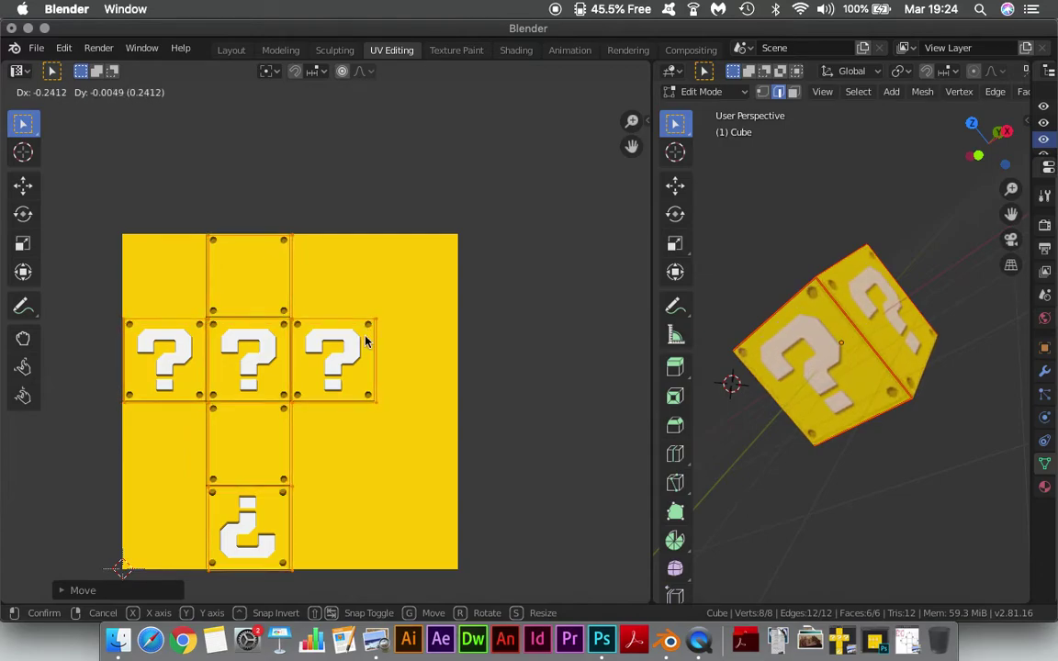
{"action": "key", "text": "x"}
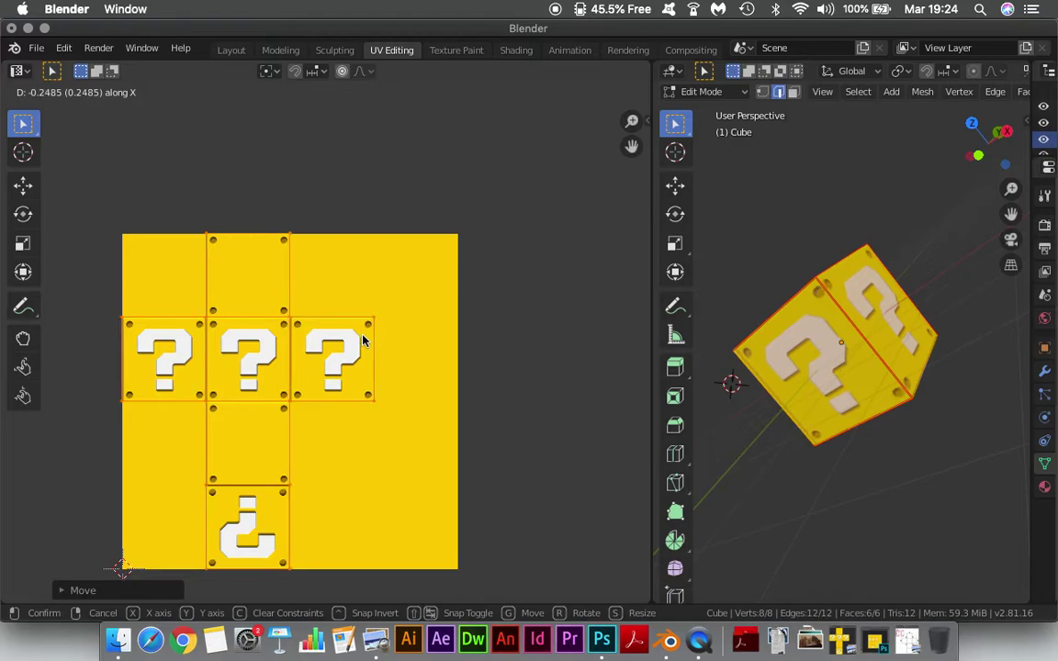
{"action": "left_click", "coordinate": [362, 341]}
{"action": "mouse_move", "coordinate": [863, 386]}
{"action": "middle_mouse_down"}
{"action": "mouse_move", "coordinate": [918, 350]}
{"action": "mouse_move", "coordinate": [947, 314]}
{"action": "mouse_move", "coordinate": [959, 331]}
{"action": "middle_mouse_up"}
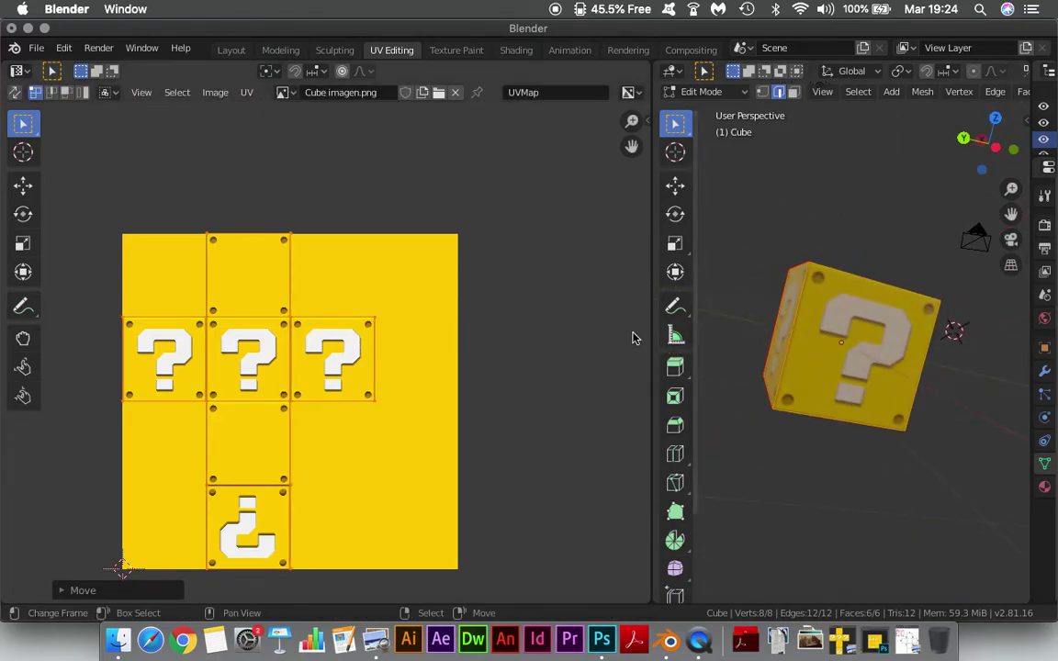
Step: Shrink the UV area to enlarge the 3D view and orbit the cube toward the viewer
{"action": "mouse_move", "coordinate": [651, 311]}
{"action": "left_mouse_down"}
{"action": "mouse_move", "coordinate": [337, 300]}
{"action": "mouse_move", "coordinate": [473, 307]}
{"action": "left_mouse_up"}
{"action": "middle_click_drag", "start_coordinate": [751, 310], "coordinate": [604, 319]}
{"action": "scroll", "coordinate": [604, 319], "scroll_direction": "down", "scroll_amount": 5}
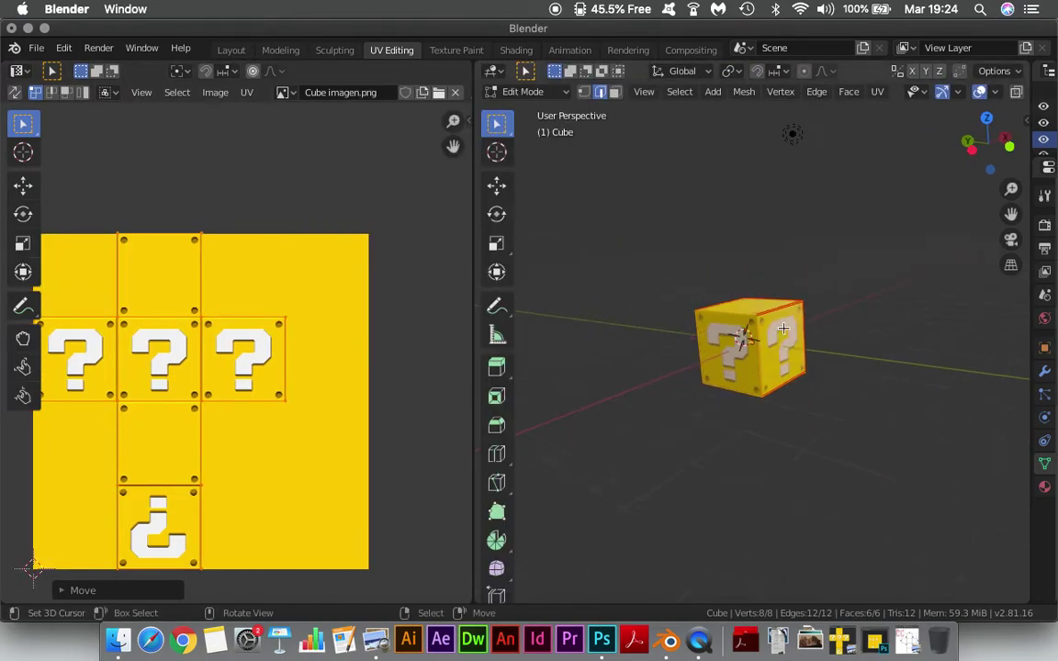
{"action": "scroll", "coordinate": [604, 318], "scroll_direction": "down", "scroll_amount": 2}
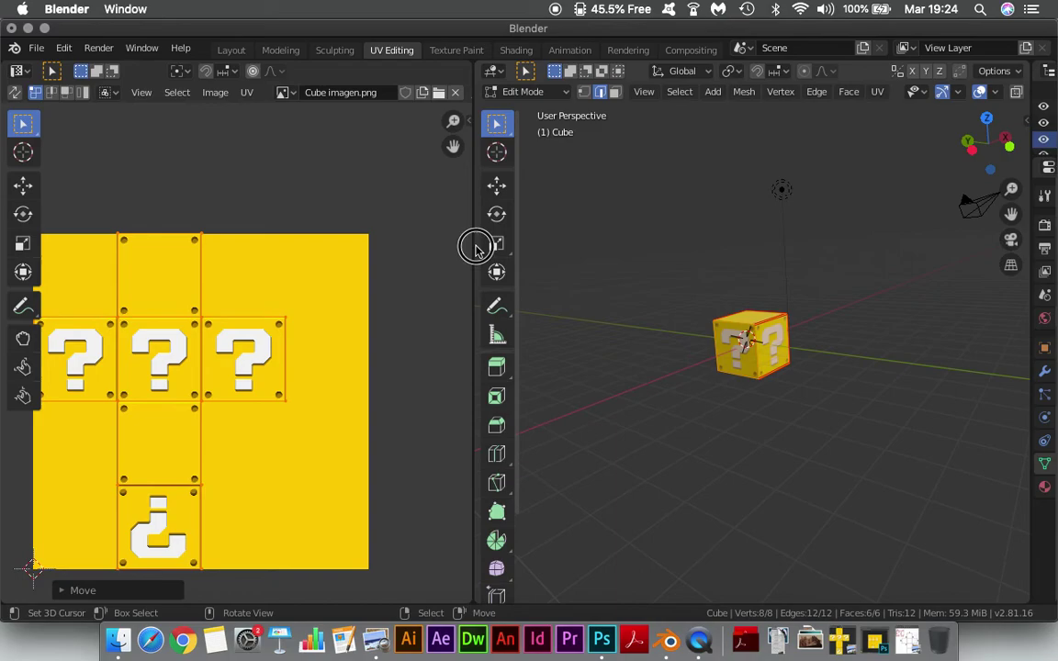
{"action": "left_click_drag", "start_coordinate": [395, 250], "coordinate": [276, 241]}
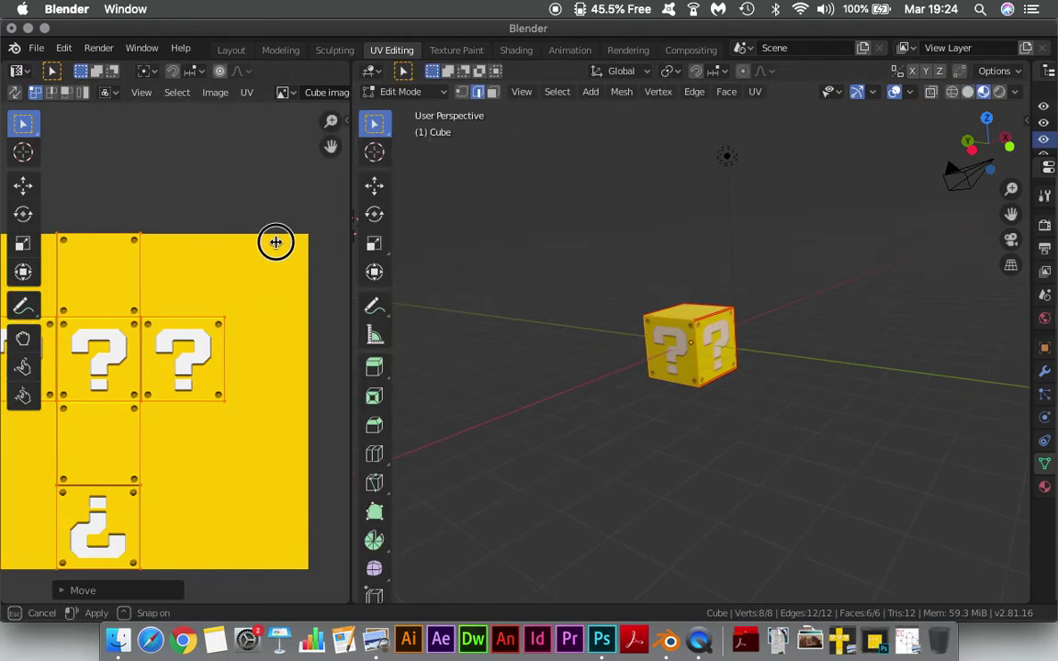
{"action": "scroll", "coordinate": [747, 310], "scroll_direction": "up", "scroll_amount": 2}
{"action": "scroll", "coordinate": [780, 309], "scroll_direction": "up", "scroll_amount": 3}
{"action": "middle_click_drag", "start_coordinate": [811, 309], "coordinate": [839, 334]}
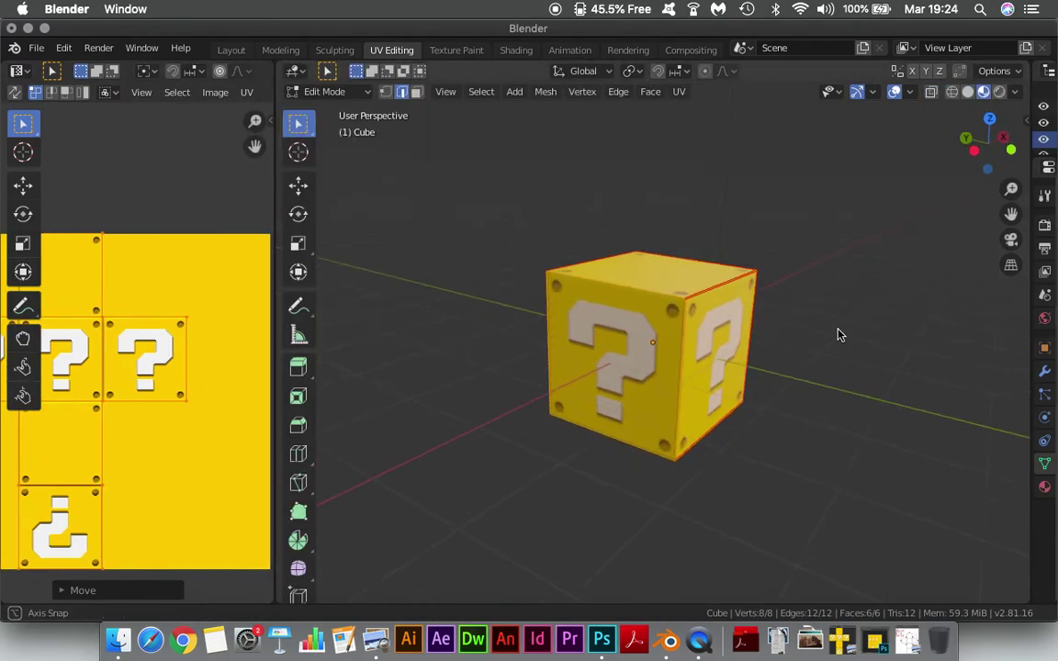
Step: Zoom and orbit to inspect the question block's faces, then resize the properties area
{"action": "scroll", "coordinate": [703, 290], "scroll_direction": "down", "scroll_amount": 2}
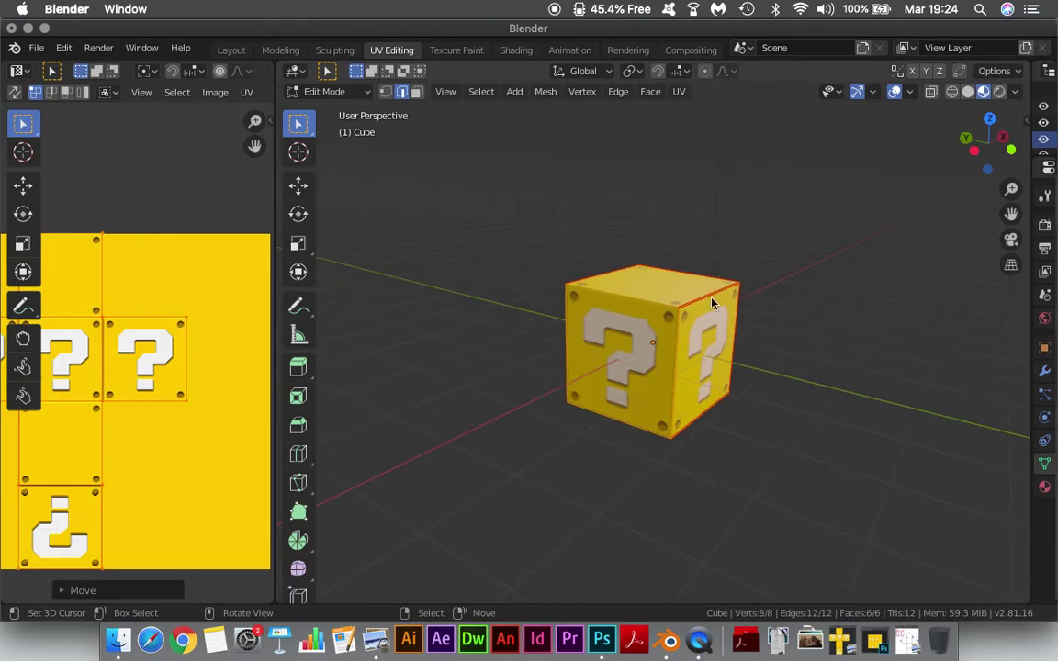
{"action": "scroll", "coordinate": [622, 357], "scroll_direction": "down", "scroll_amount": 3}
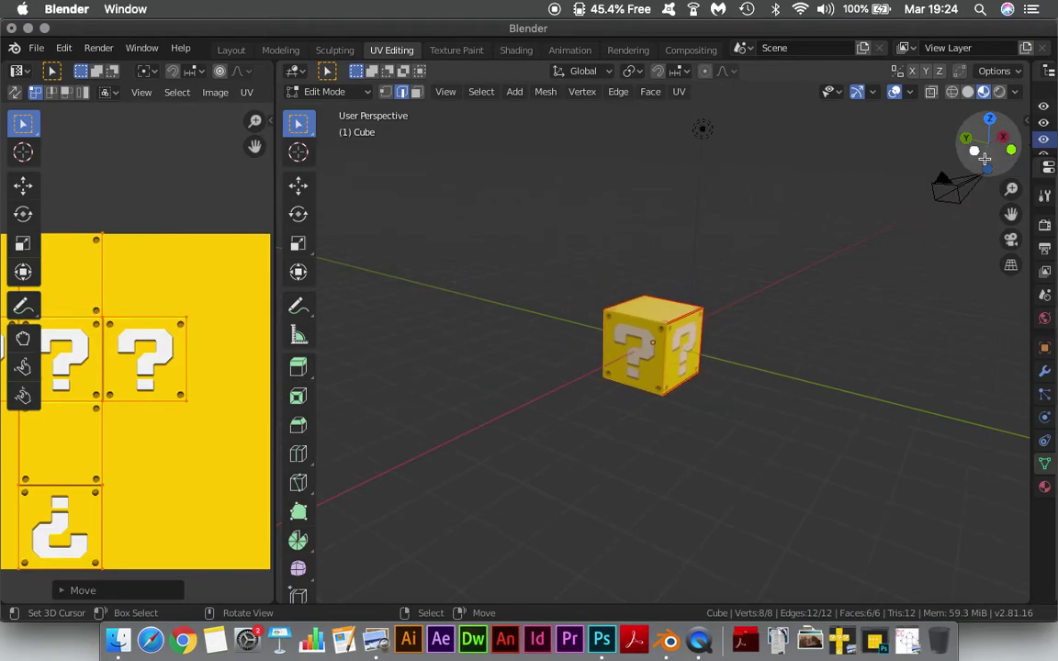
{"action": "scroll", "coordinate": [683, 409], "scroll_direction": "up", "scroll_amount": 1}
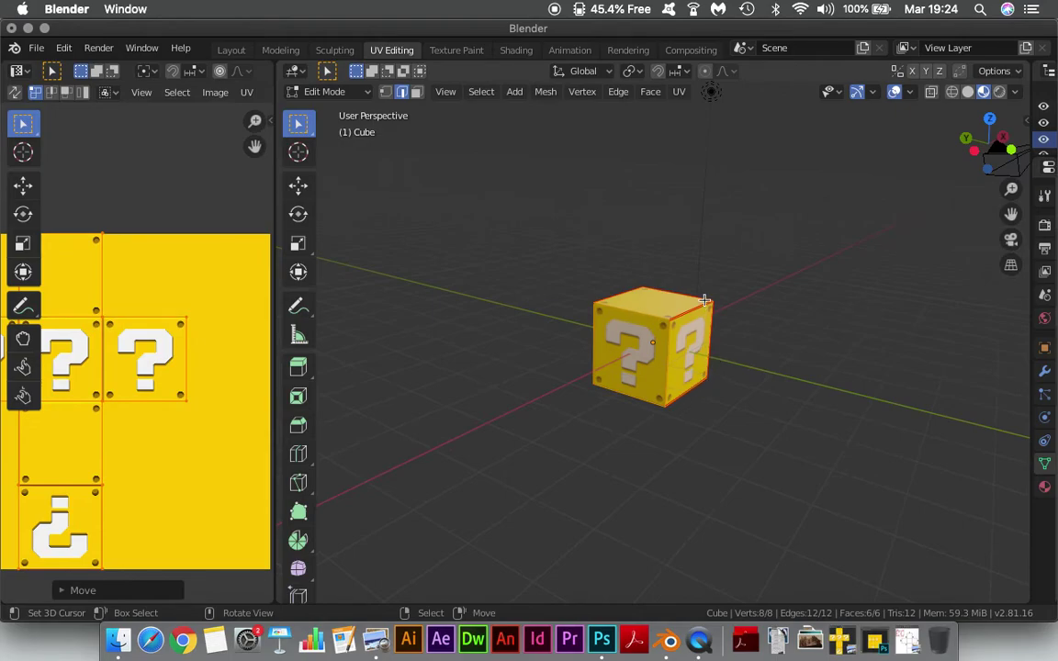
{"action": "scroll", "coordinate": [651, 336], "scroll_direction": "up", "scroll_amount": 1}
{"action": "scroll", "coordinate": [657, 341], "scroll_direction": "up", "scroll_amount": 1}
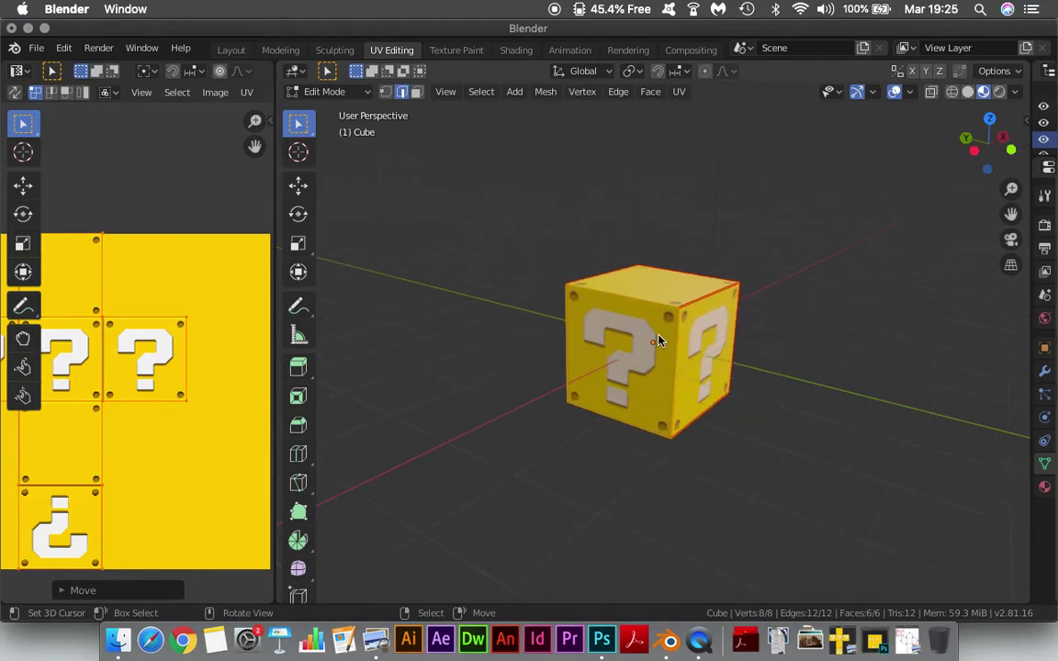
{"action": "middle_click_drag", "start_coordinate": [657, 341], "coordinate": [707, 344]}
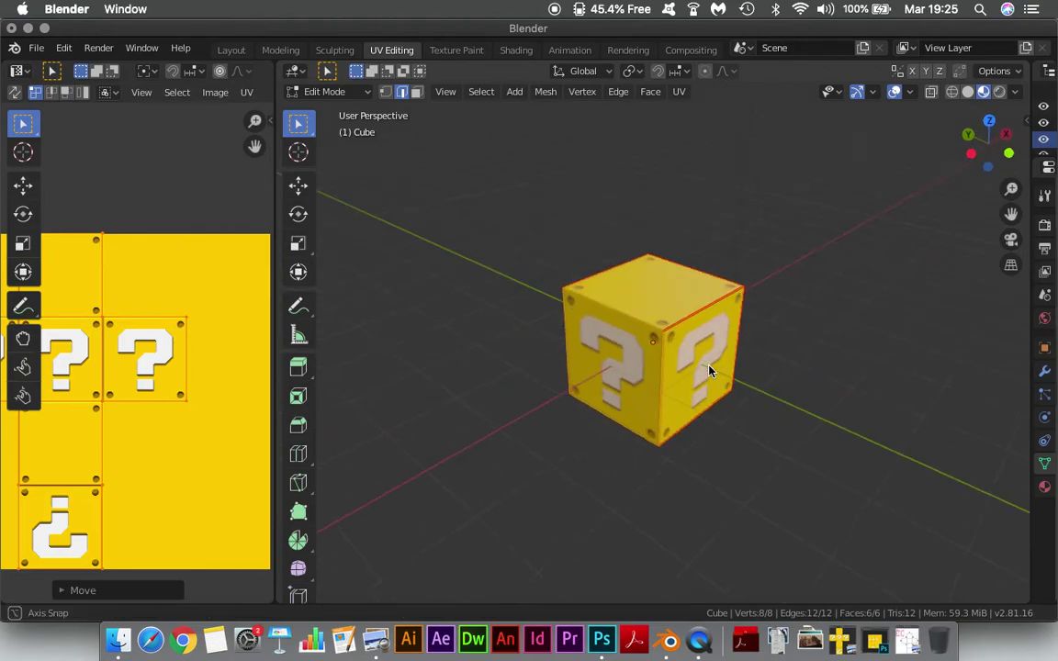
{"action": "scroll", "coordinate": [708, 345], "scroll_direction": "up", "scroll_amount": 1}
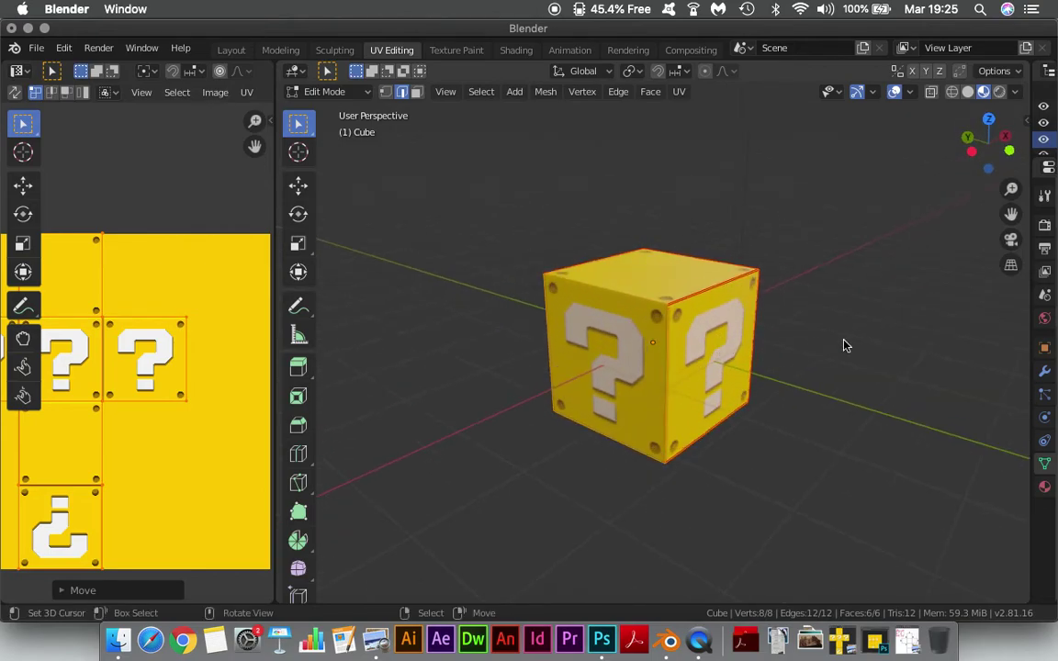
{"action": "left_click_drag", "start_coordinate": [1029, 300], "coordinate": [817, 301]}
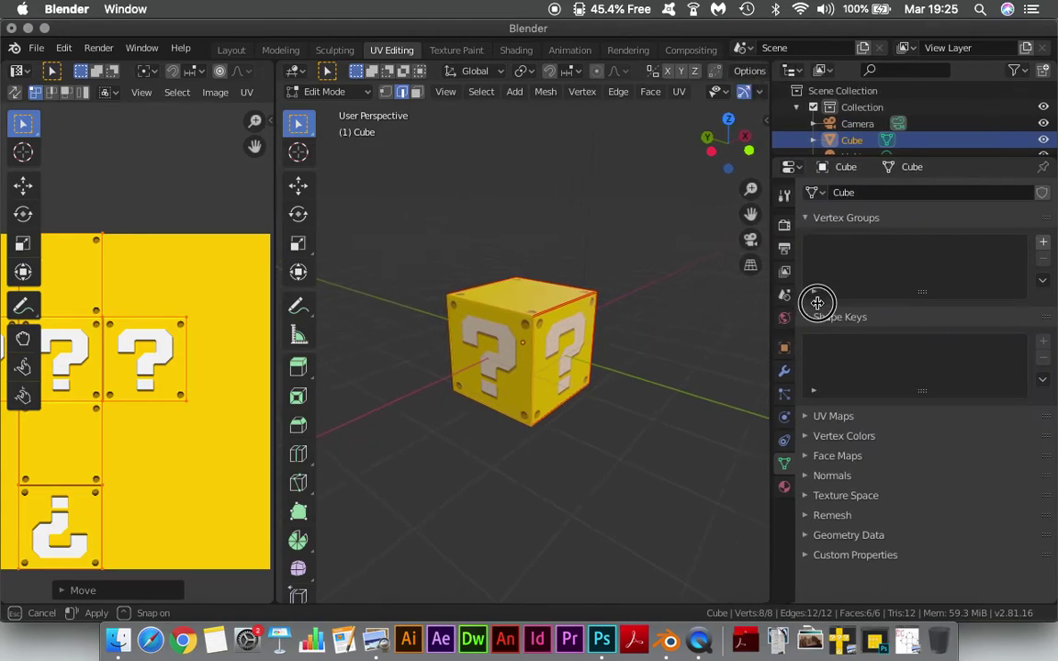
Step: Show the cube's material, with Cube imagen.png as base colour, in a wider properties panel, then go to Layout
{"action": "left_click_drag", "start_coordinate": [817, 301], "coordinate": [895, 300]}
{"action": "left_click", "coordinate": [908, 485]}
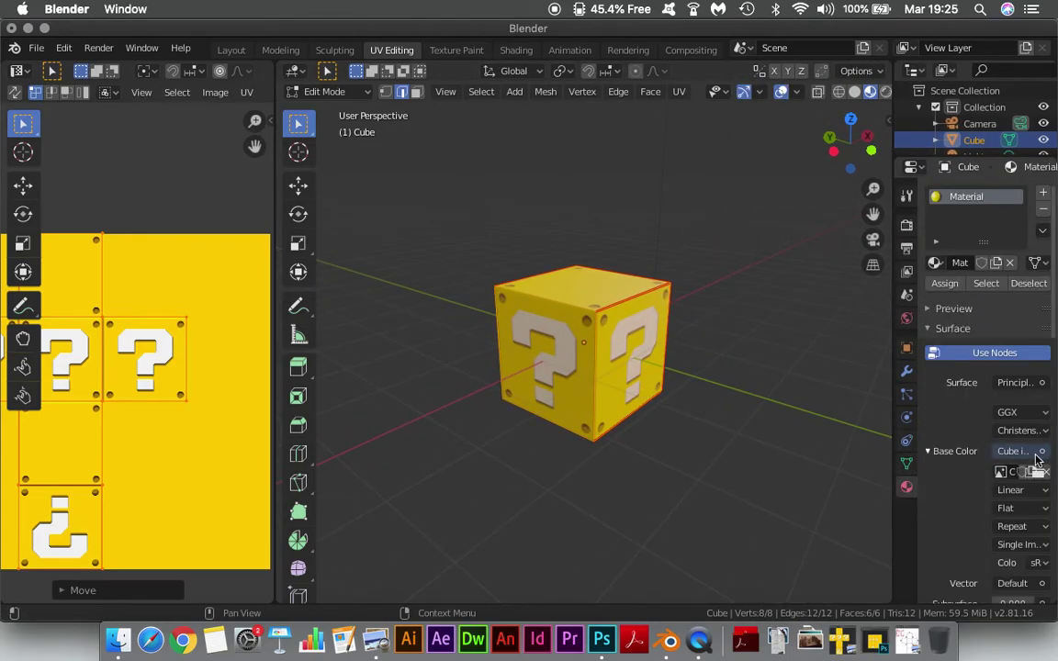
{"action": "scroll", "coordinate": [1040, 456], "scroll_direction": "down", "scroll_amount": 2}
{"action": "left_click_drag", "start_coordinate": [892, 418], "coordinate": [779, 415]}
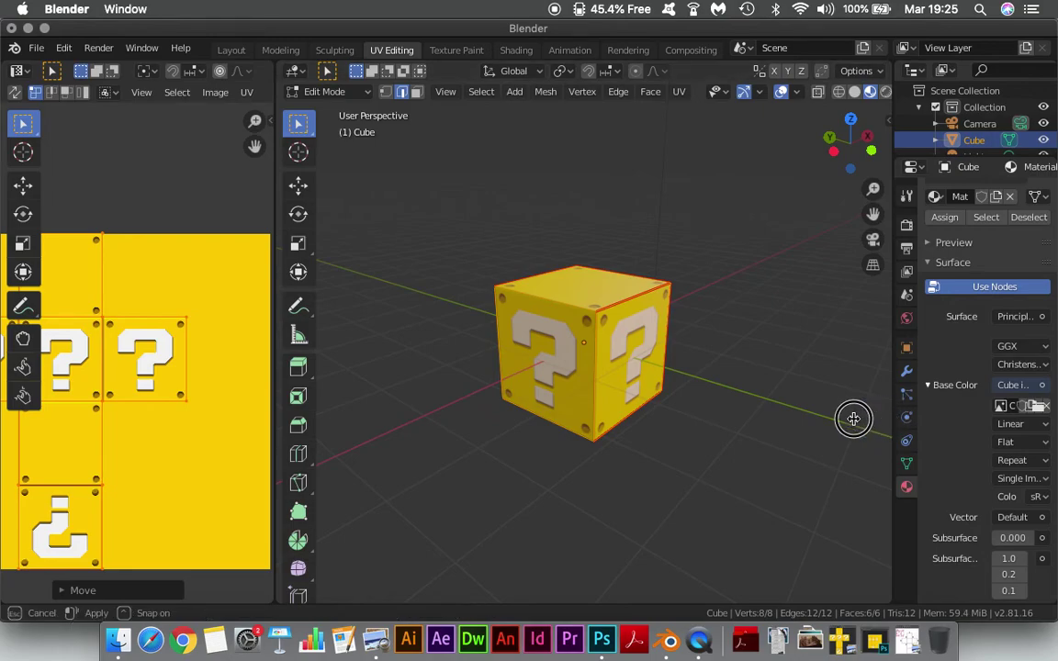
{"action": "left_click", "coordinate": [223, 51]}
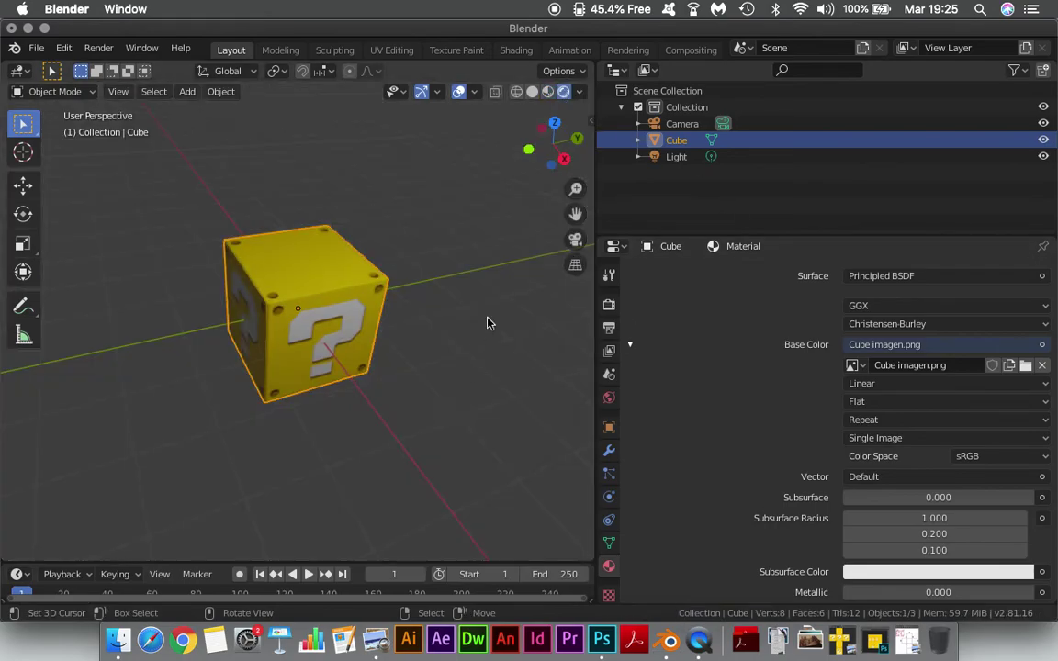
{"action": "middle_click_drag", "start_coordinate": [548, 347], "coordinate": [496, 245]}
{"action": "left_click", "coordinate": [298, 283]}
{"action": "middle_click_drag", "start_coordinate": [299, 282], "coordinate": [597, 341]}
{"action": "scroll", "coordinate": [373, 442], "scroll_direction": "down", "scroll_amount": 2}
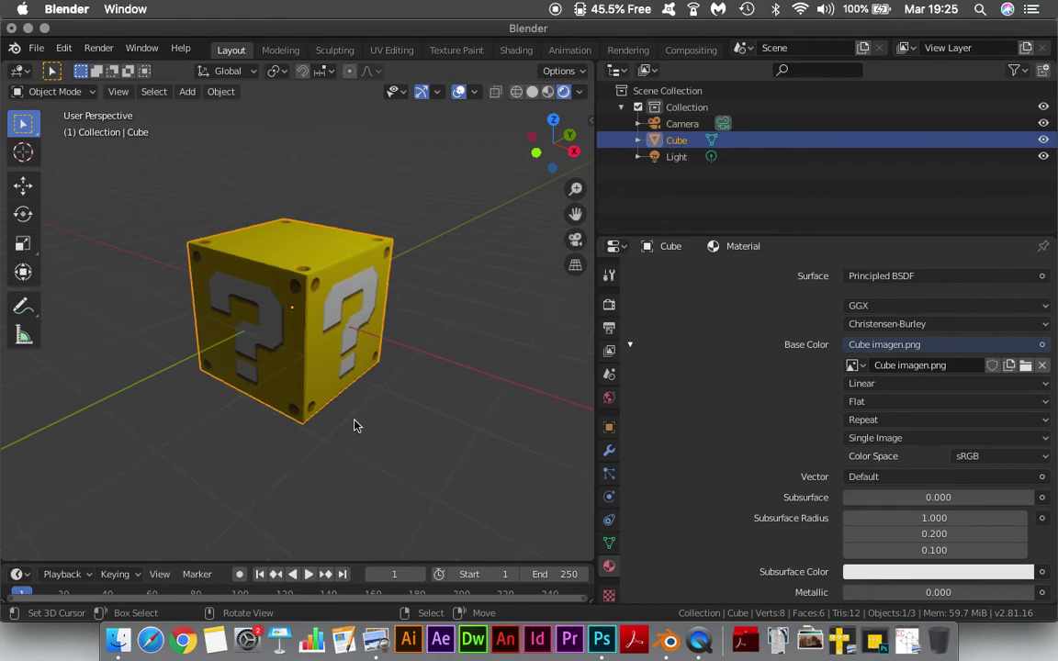
{"action": "mouse_move", "coordinate": [344, 360]}
{"action": "middle_mouse_down", "text": "shift"}
{"action": "mouse_move", "coordinate": [365, 312]}
{"action": "mouse_move", "coordinate": [353, 331]}
{"action": "middle_mouse_up", "text": "shift"}
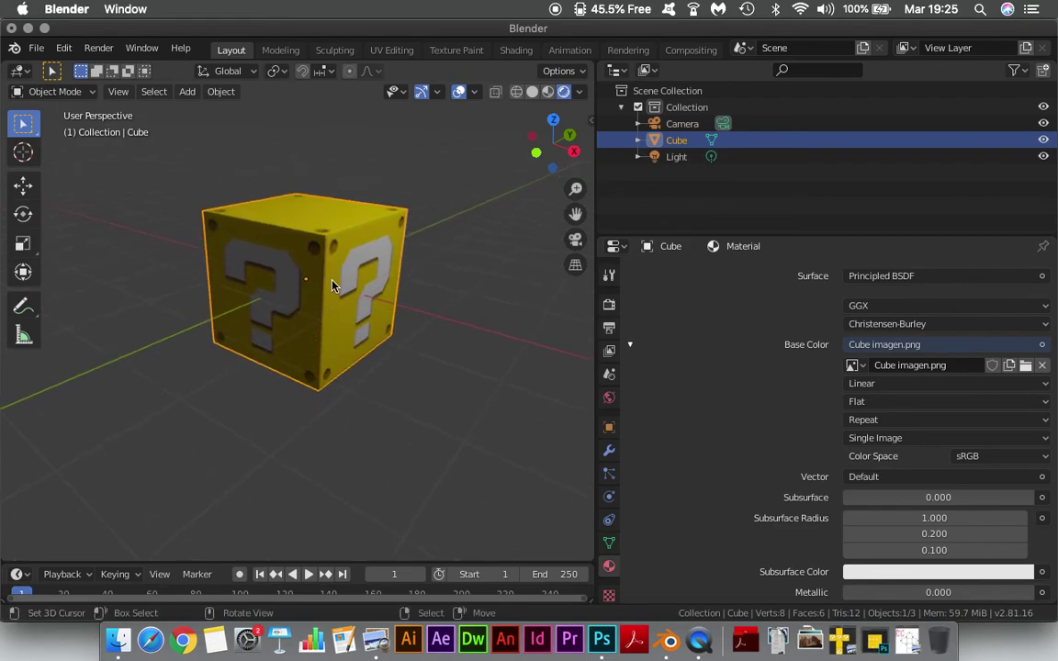